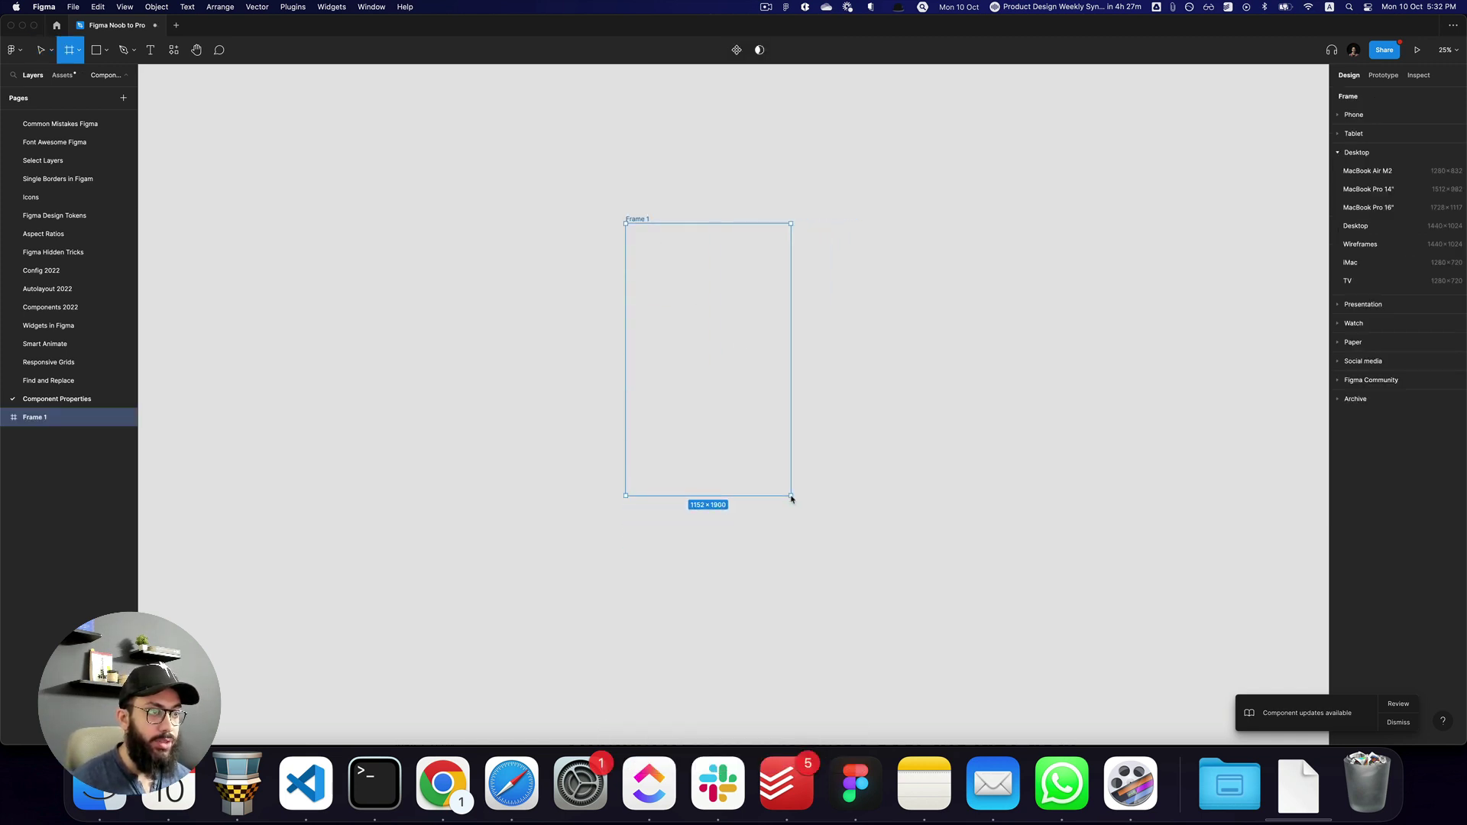
# Undo the oversized frame and draw a smaller portrait frame about 400 × 596 on the empty canvas
pyautogui.press('super+z')
pyautogui.press('a')
pyautogui.moveTo(698, 360); pyautogui.dragTo(755, 453)
pyautogui.hotkey('shift', '2')
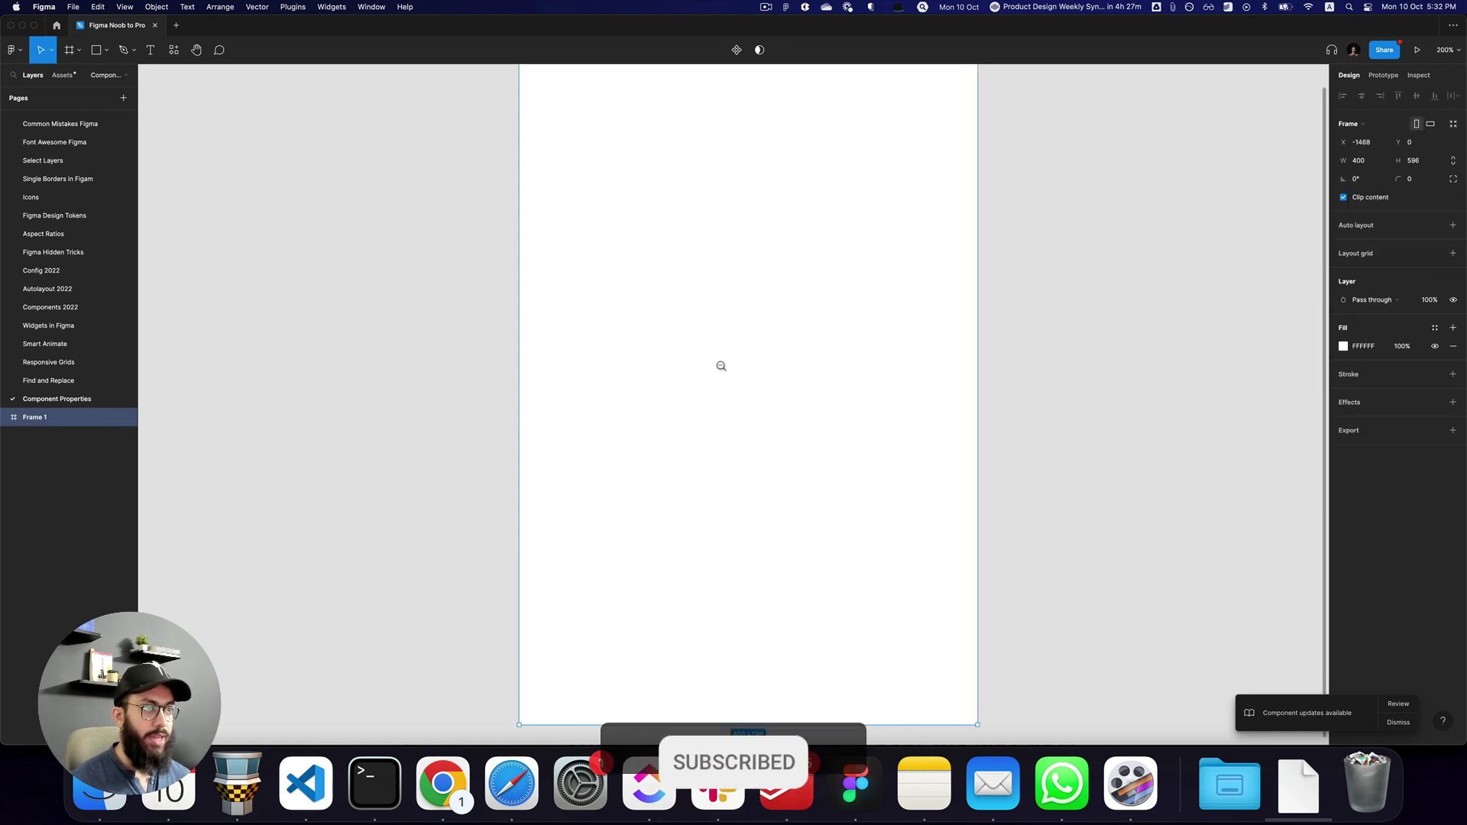
pyautogui.keyDown('alt'); pyautogui.click(721, 365); pyautogui.keyUp('alt')
# Add a text layer reading "Title" in the upper left area of the frame
pyautogui.press('t')
pyautogui.click(629, 293)
pyautogui.write('Title')
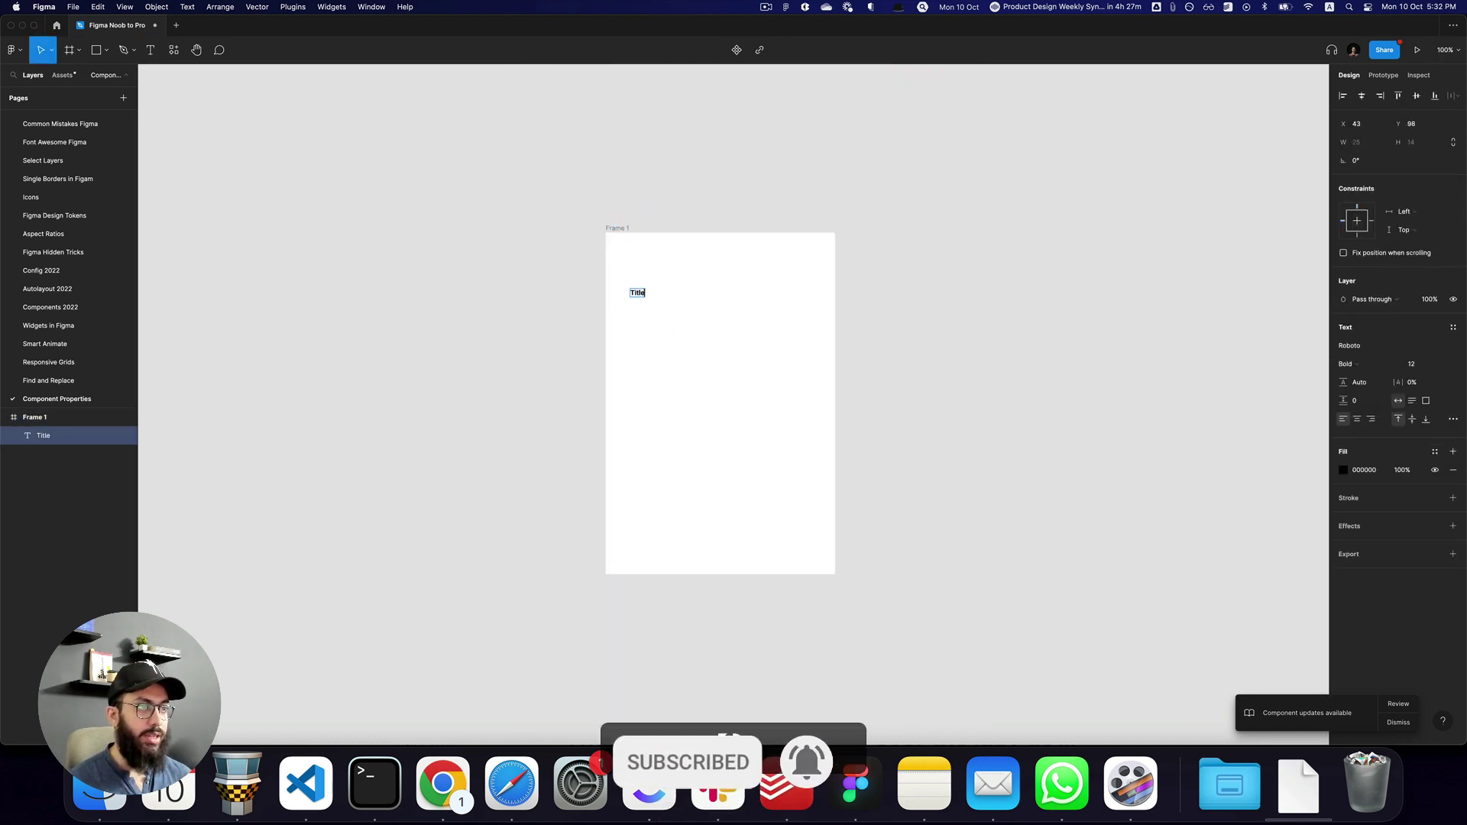
pyautogui.press('Escape')
pyautogui.click(789, 274)
# Set the Title text to font size 16 and SemiBold weight
pyautogui.click(1425, 366)
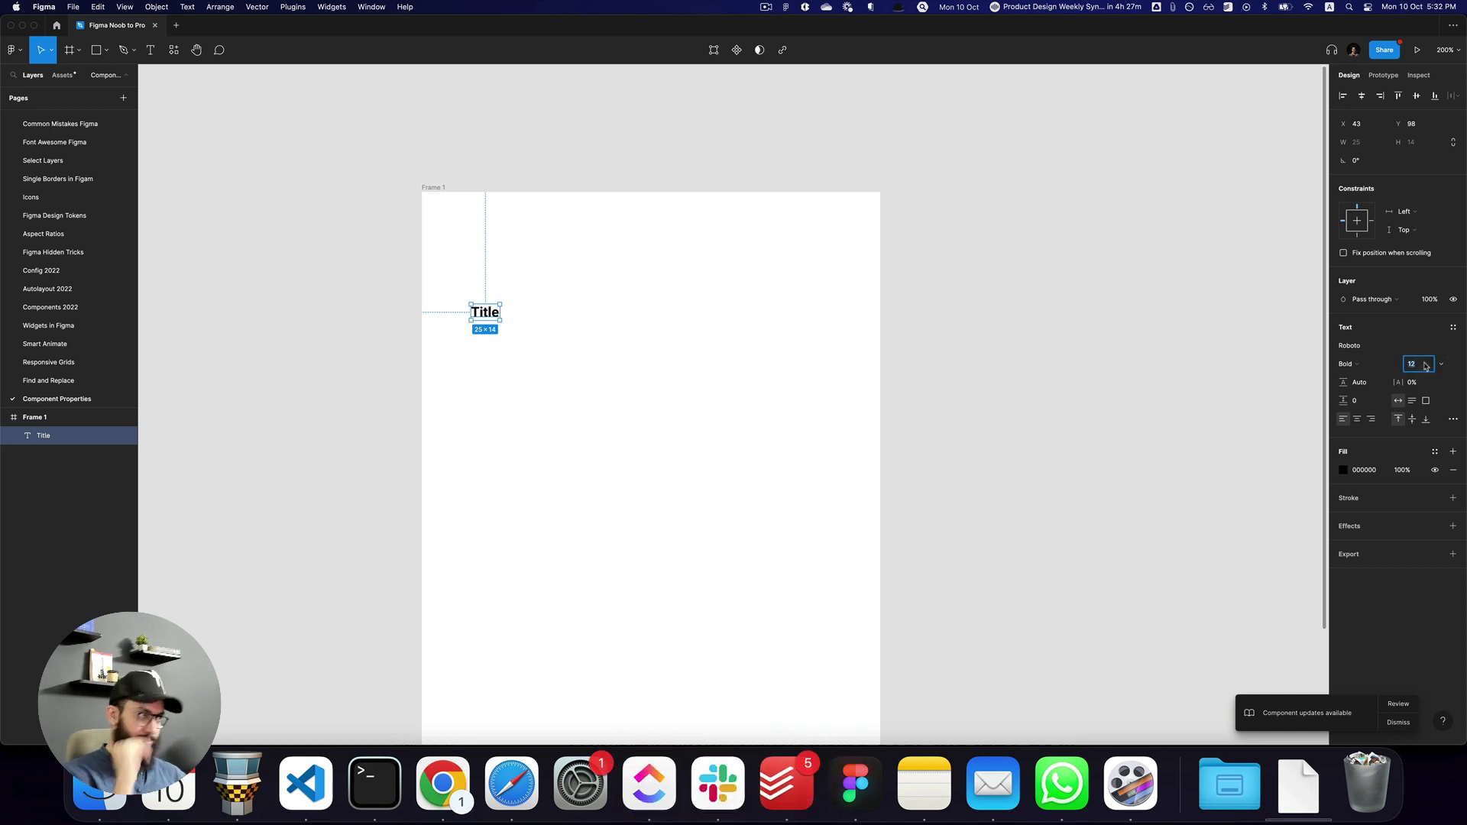
pyautogui.write('16')
pyautogui.press('Return')
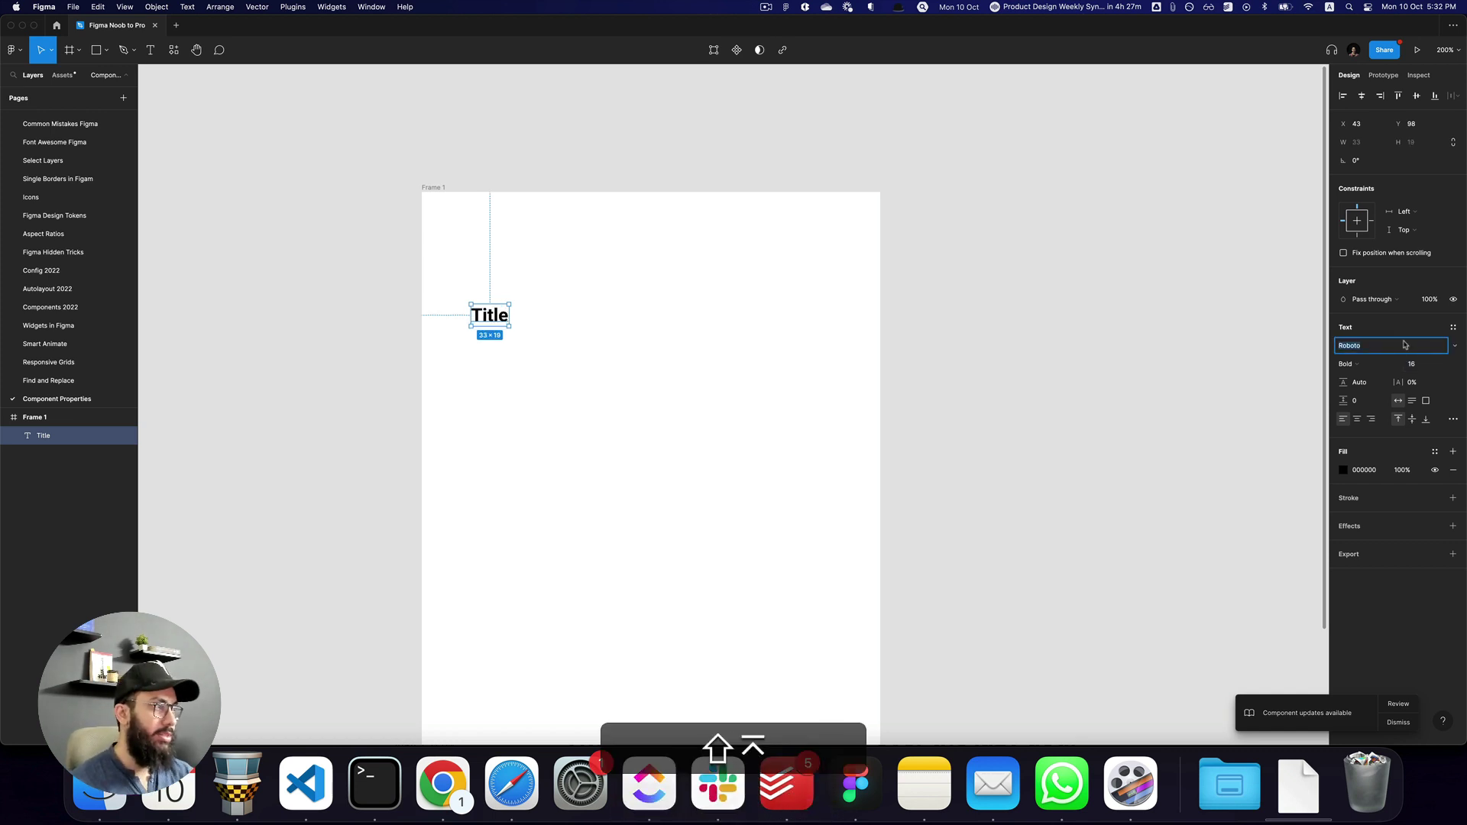
pyautogui.click(1348, 364)
pyautogui.click(1368, 346)
# Reposition the Title text and place a copy of it directly below, reading "Subtitle"
pyautogui.press('v')
pyautogui.moveTo(486, 320)
pyautogui.mouseDown()
pyautogui.moveTo(486, 273)
pyautogui.moveTo(477, 320)
pyautogui.mouseUp()
pyautogui.write('Subtitle')
pyautogui.press('Escape')
# Style the Subtitle text with 60% opacity, Regular weight and font size 14
pyautogui.press('6')
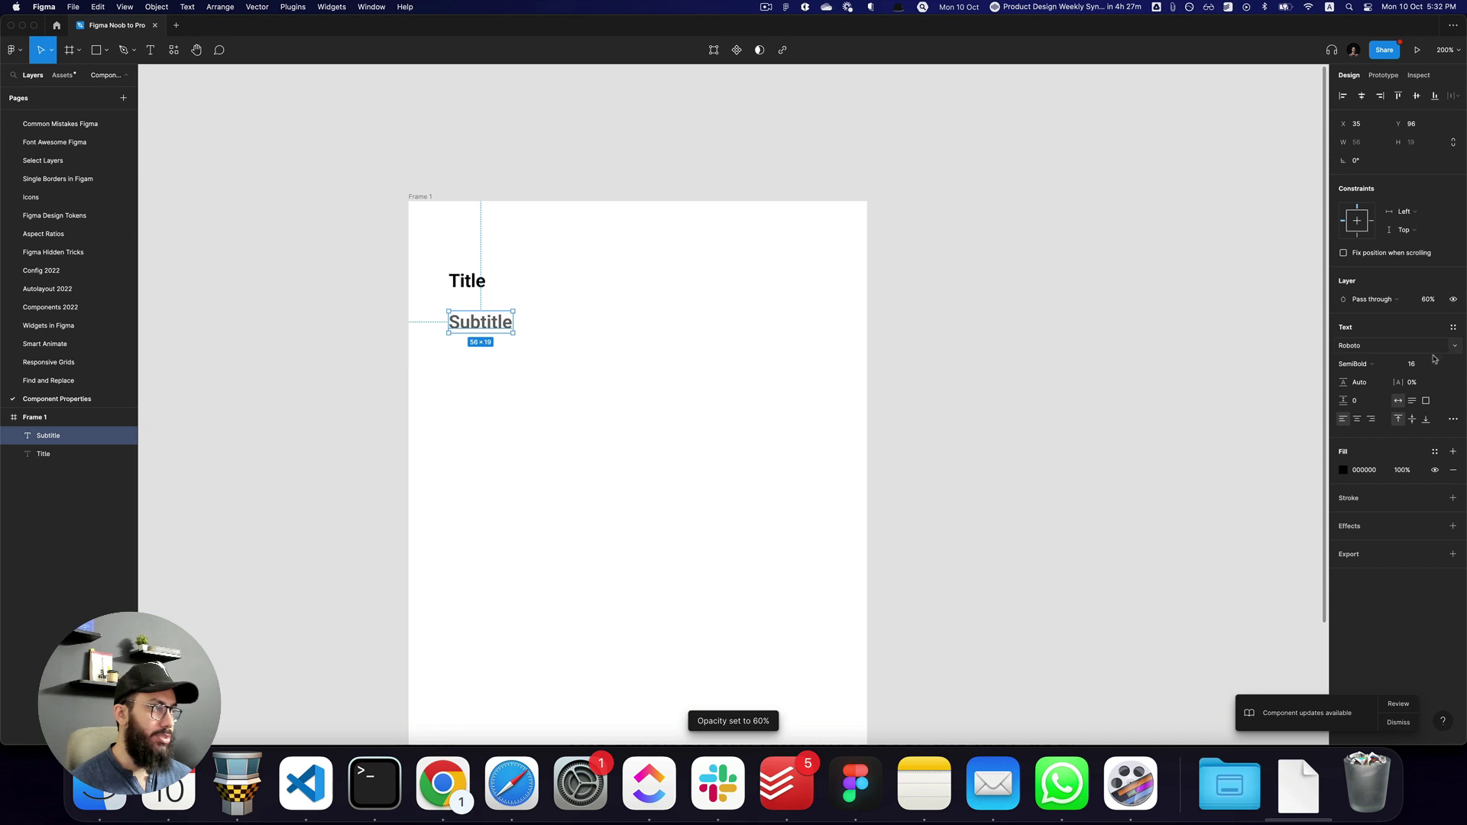
pyautogui.click(1374, 363)
pyautogui.click(1365, 336)
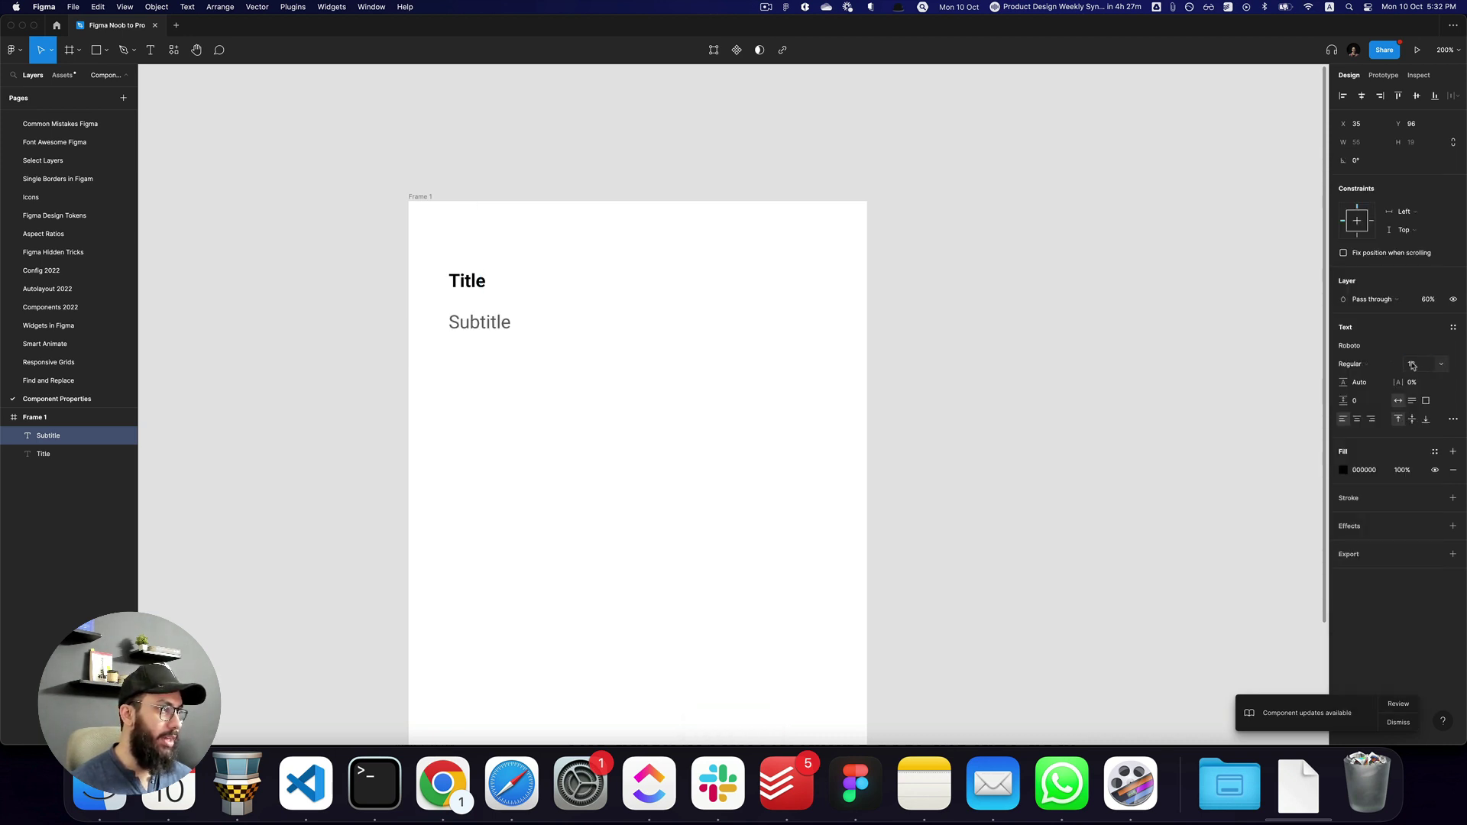
pyautogui.click(1412, 363)
pyautogui.write('2')
pyautogui.write('4')
pyautogui.press('Return')
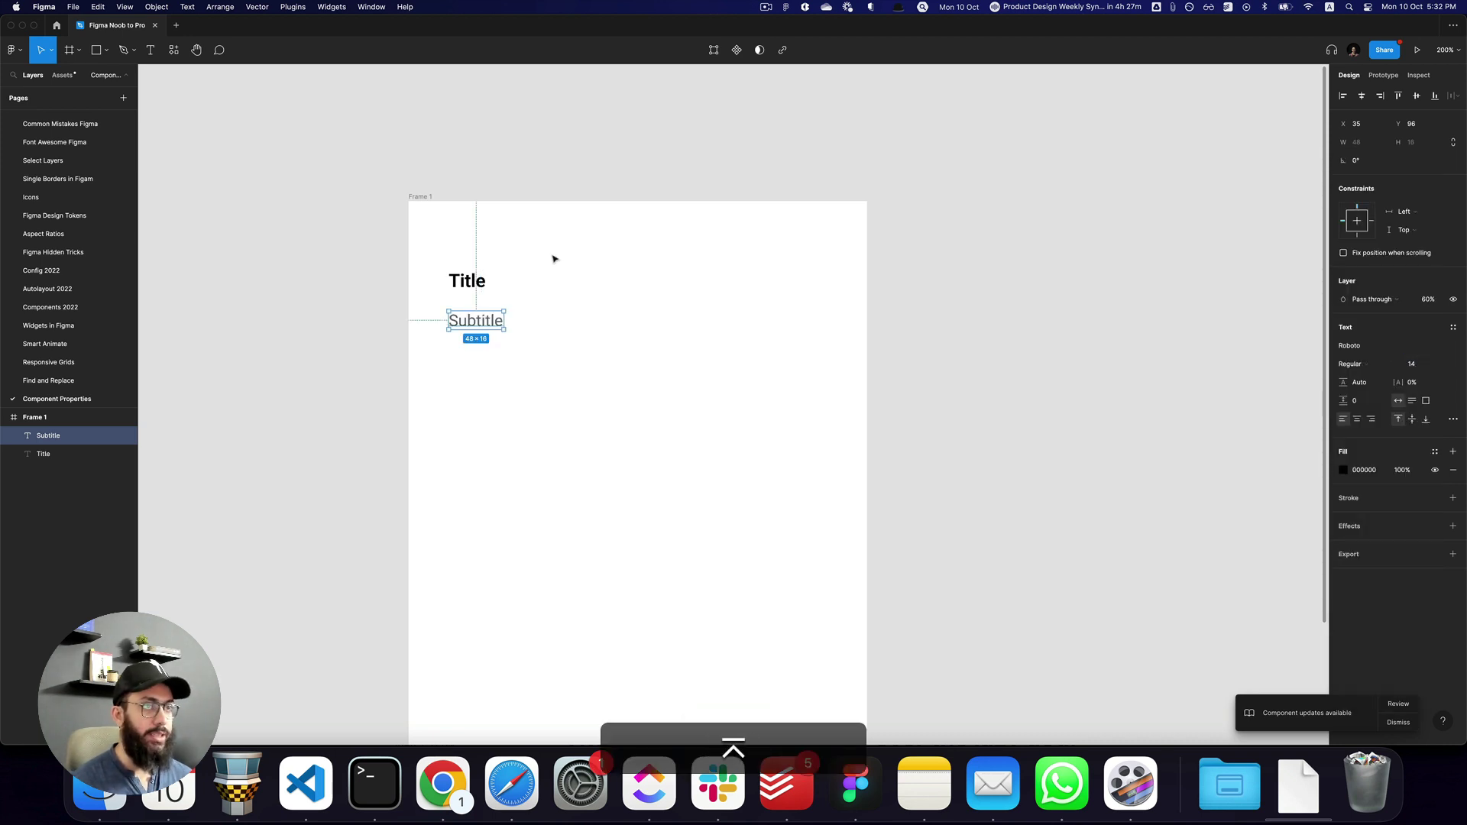
# Apply auto layout to the whole frame and set its horizontal and vertical padding to 16
pyautogui.click(435, 198)
pyautogui.hotkey('shift', 'a')
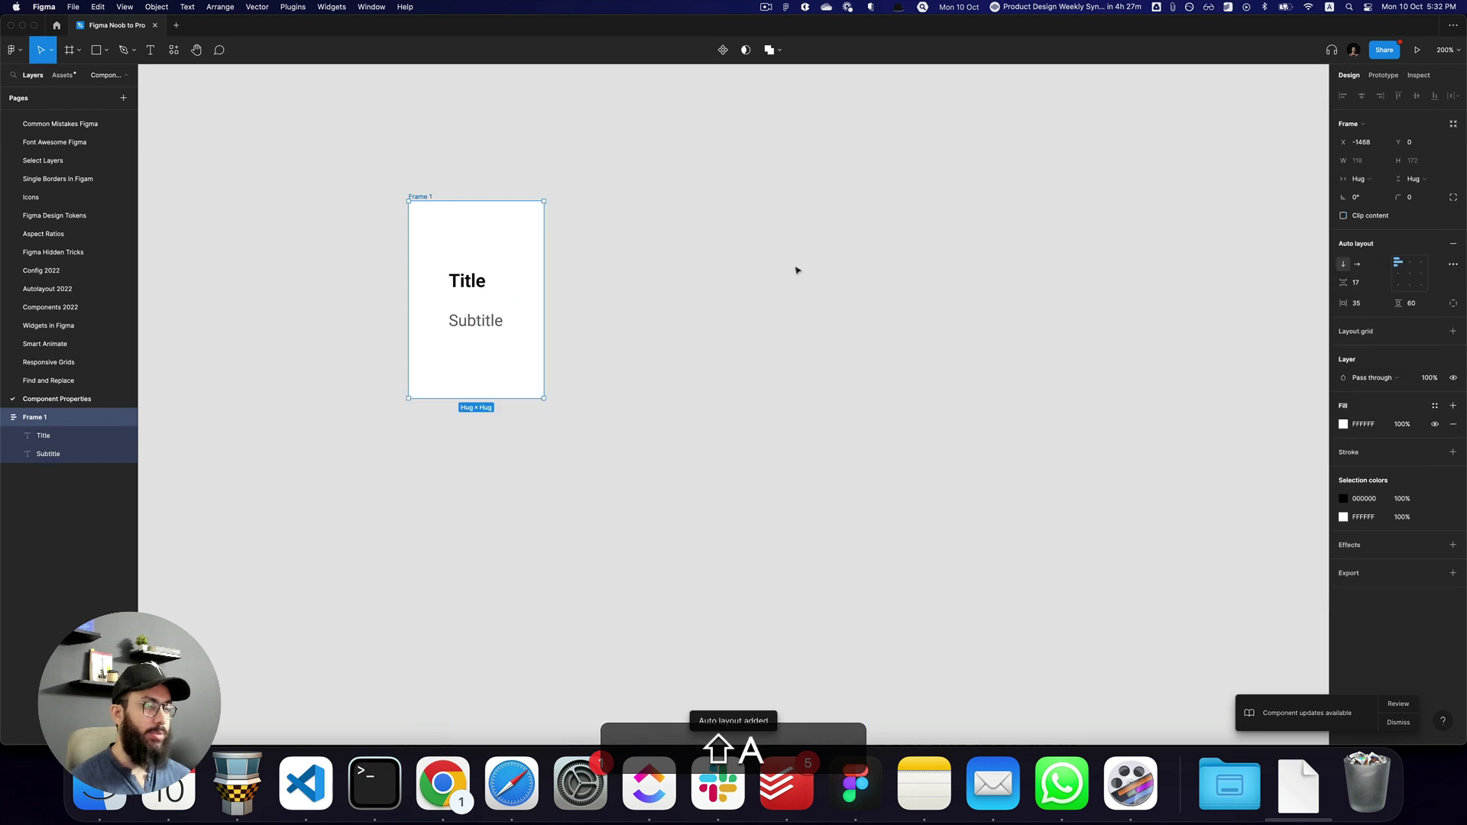
pyautogui.keyDown('super'); pyautogui.click(1368, 309); pyautogui.keyUp('super')
pyautogui.write('16')
pyautogui.press('Return')
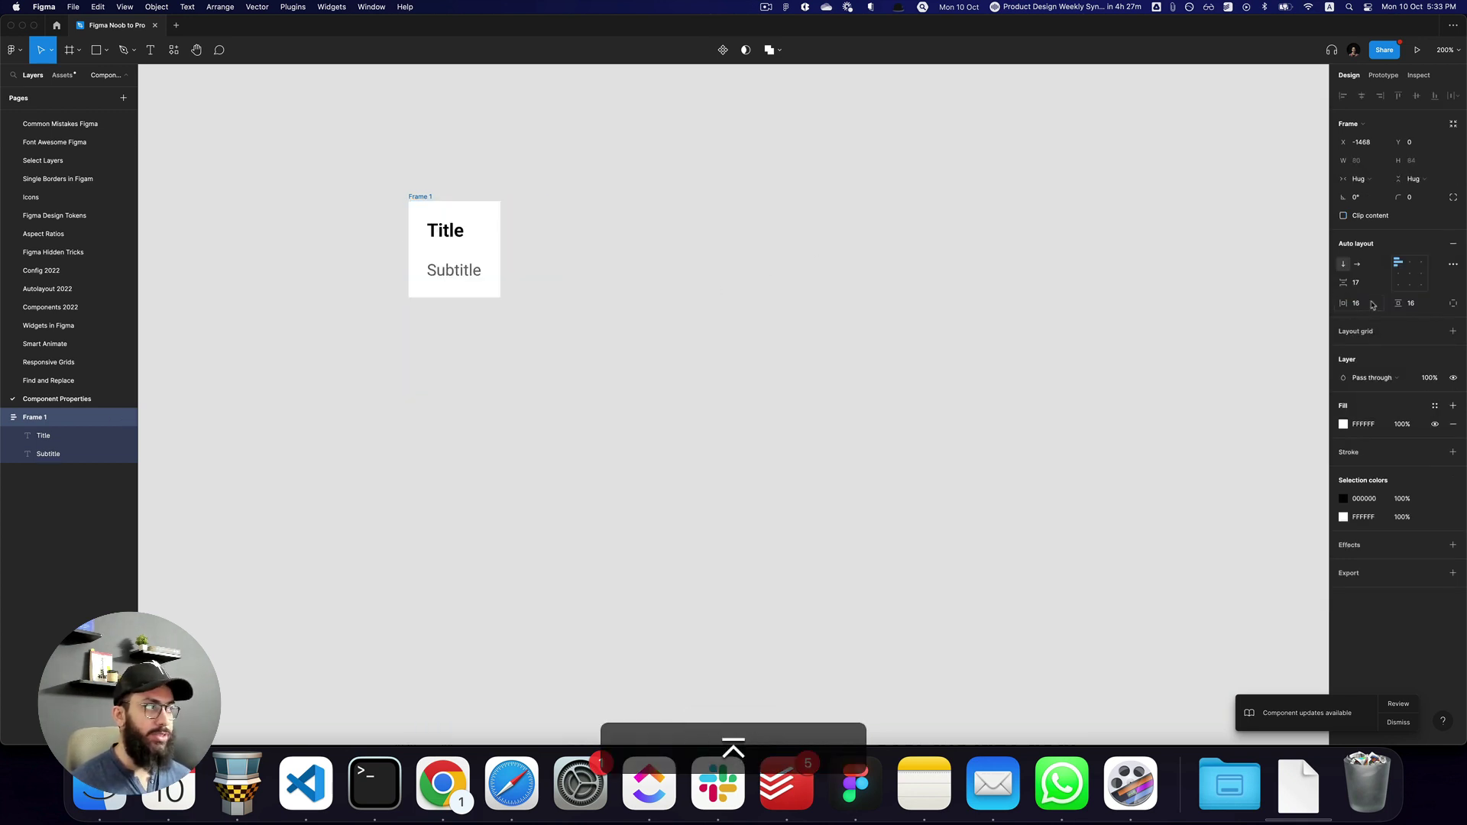
# Give the frame a corner radius of 8 and set the spacing between its items to 16
pyautogui.click(1410, 197)
pyautogui.write('8')
pyautogui.press('Return')
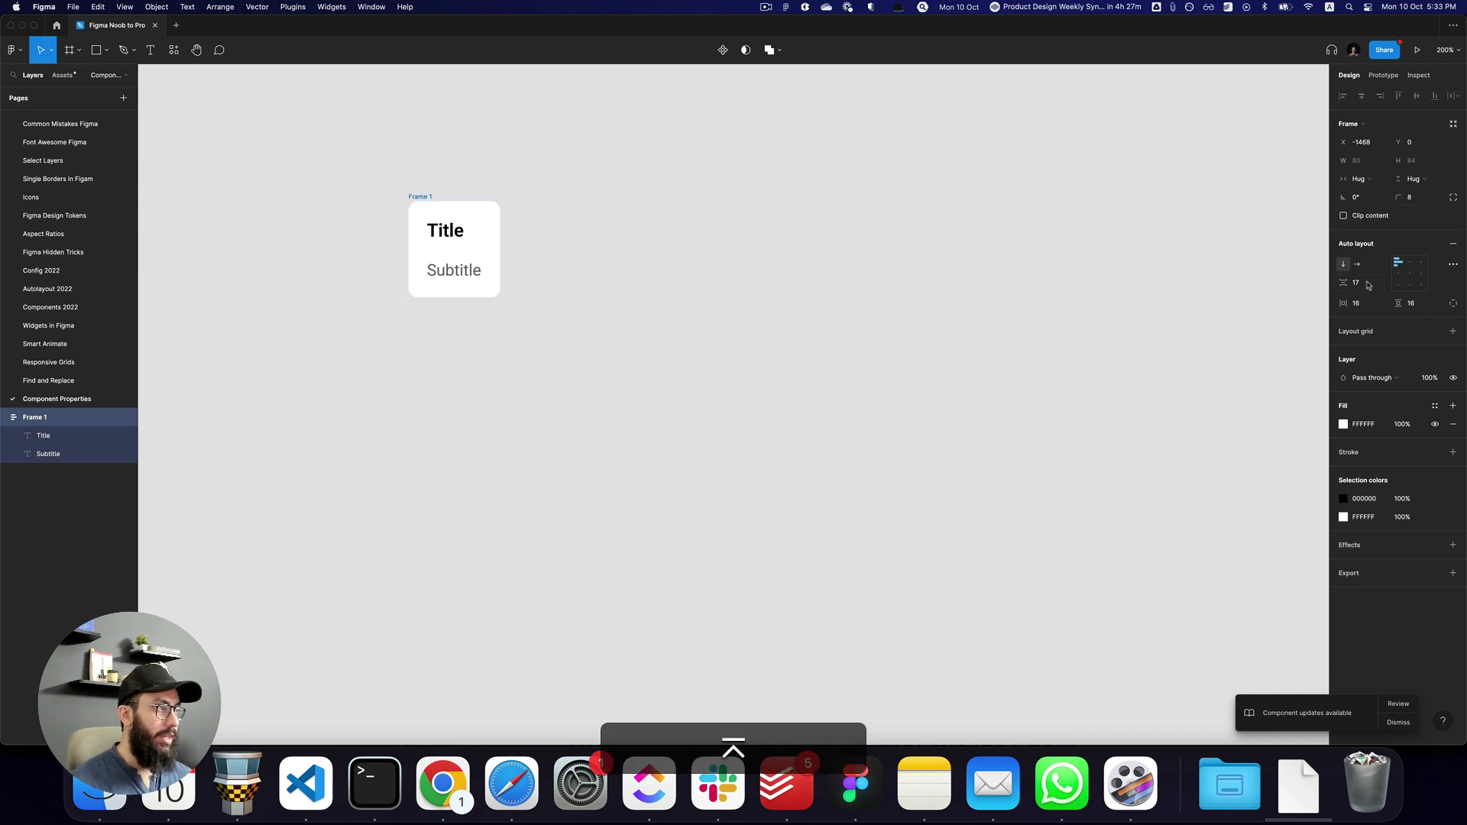
pyautogui.click(1368, 285)
pyautogui.write('16')
pyautogui.press('Return')
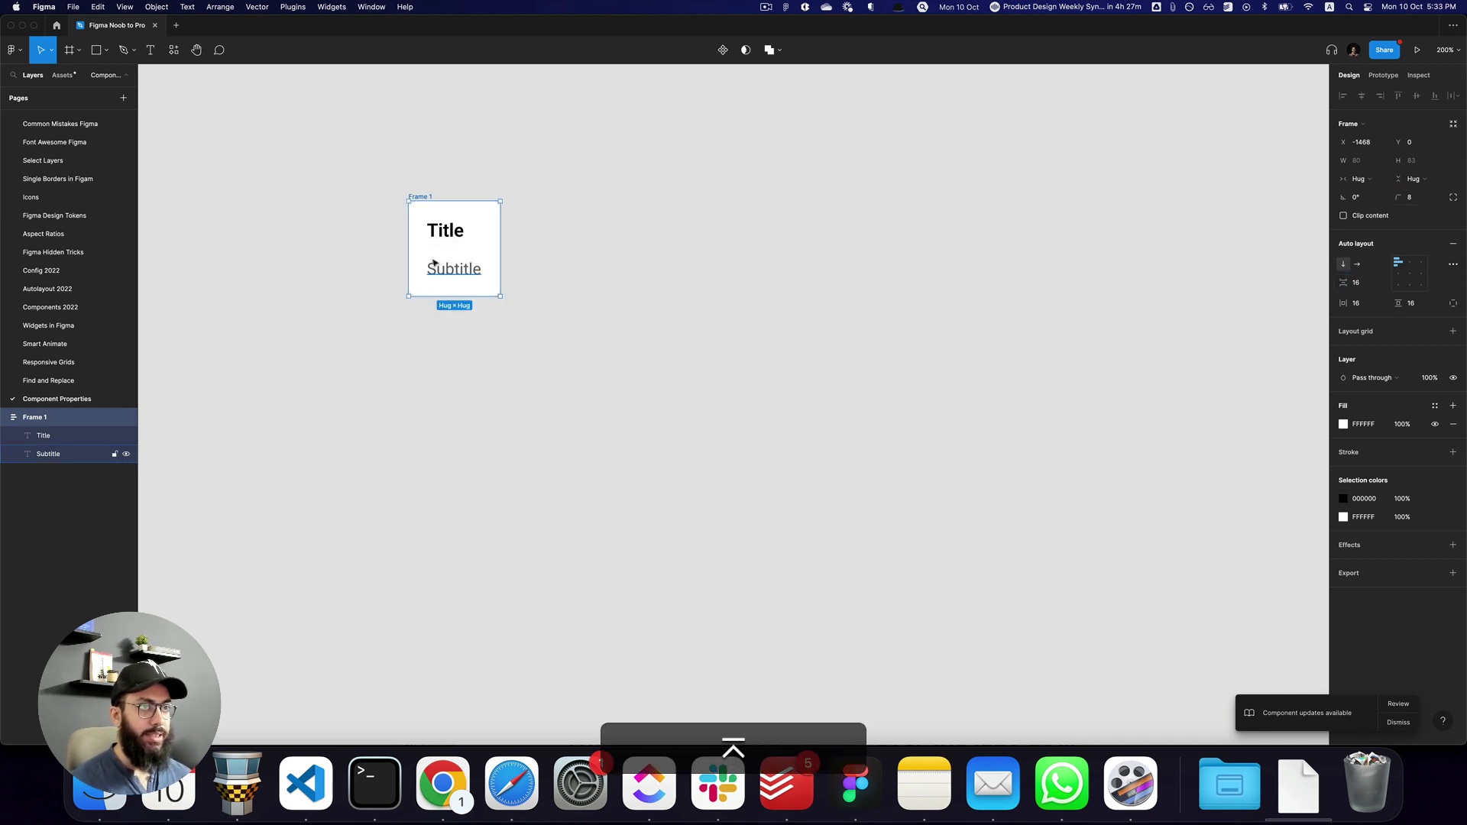
# Widen the frame to about 257 and rename it "Card"
pyautogui.moveTo(501, 285); pyautogui.dragTo(704, 281)
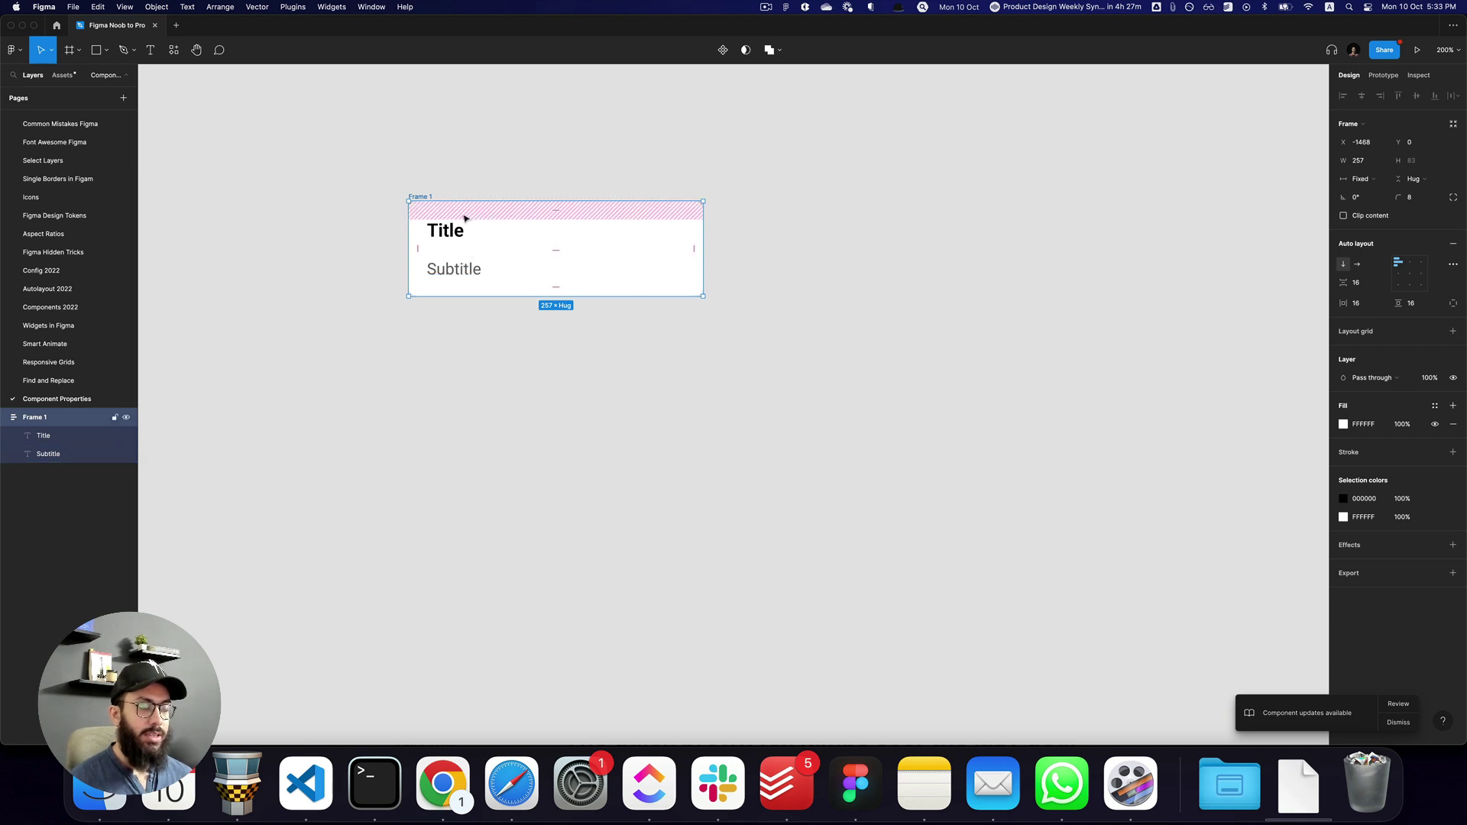
pyautogui.press('cmd+r')
pyautogui.write('Card')
pyautogui.press('Return')
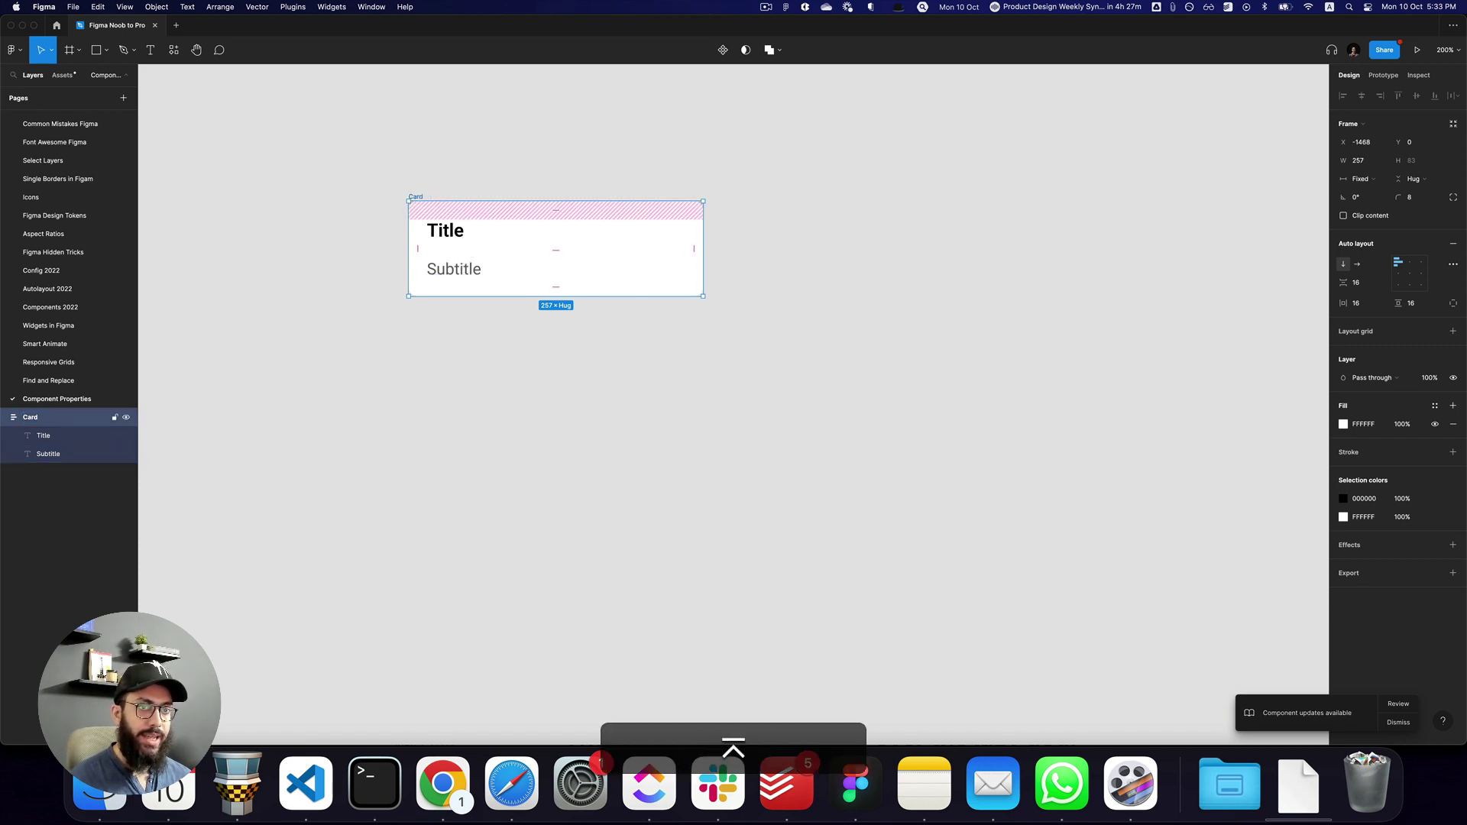
# Draw a rectangle about 207 × 165 inside the card, above the Title text, as an image placeholder
pyautogui.press('a')
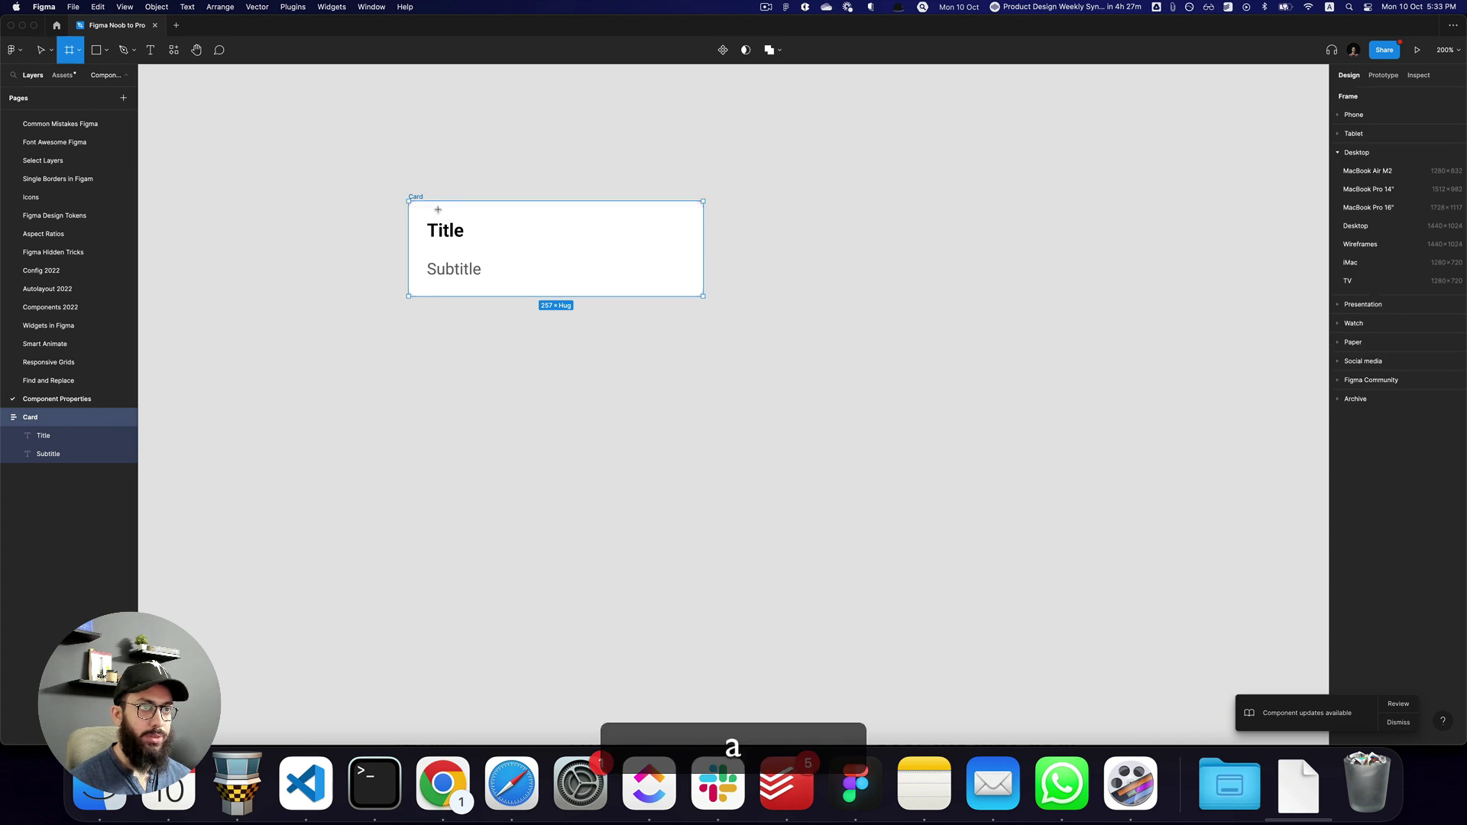
pyautogui.press('Escape')
pyautogui.press('r')
pyautogui.moveTo(437, 212); pyautogui.dragTo(678, 399)
# Make the rectangle's width fill the container and set its corner radius to 8
pyautogui.click(1377, 162)
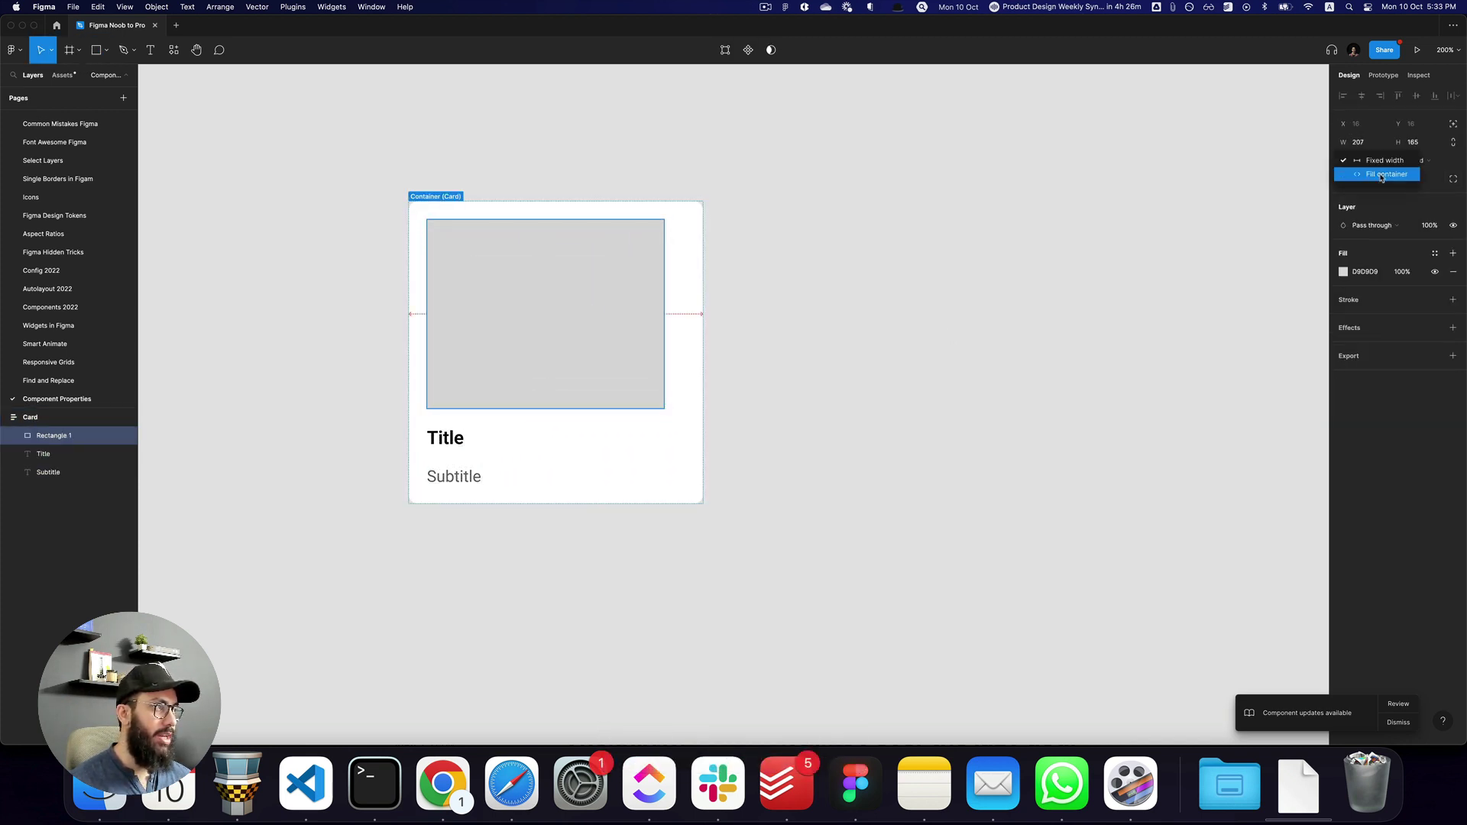
pyautogui.click(1382, 176)
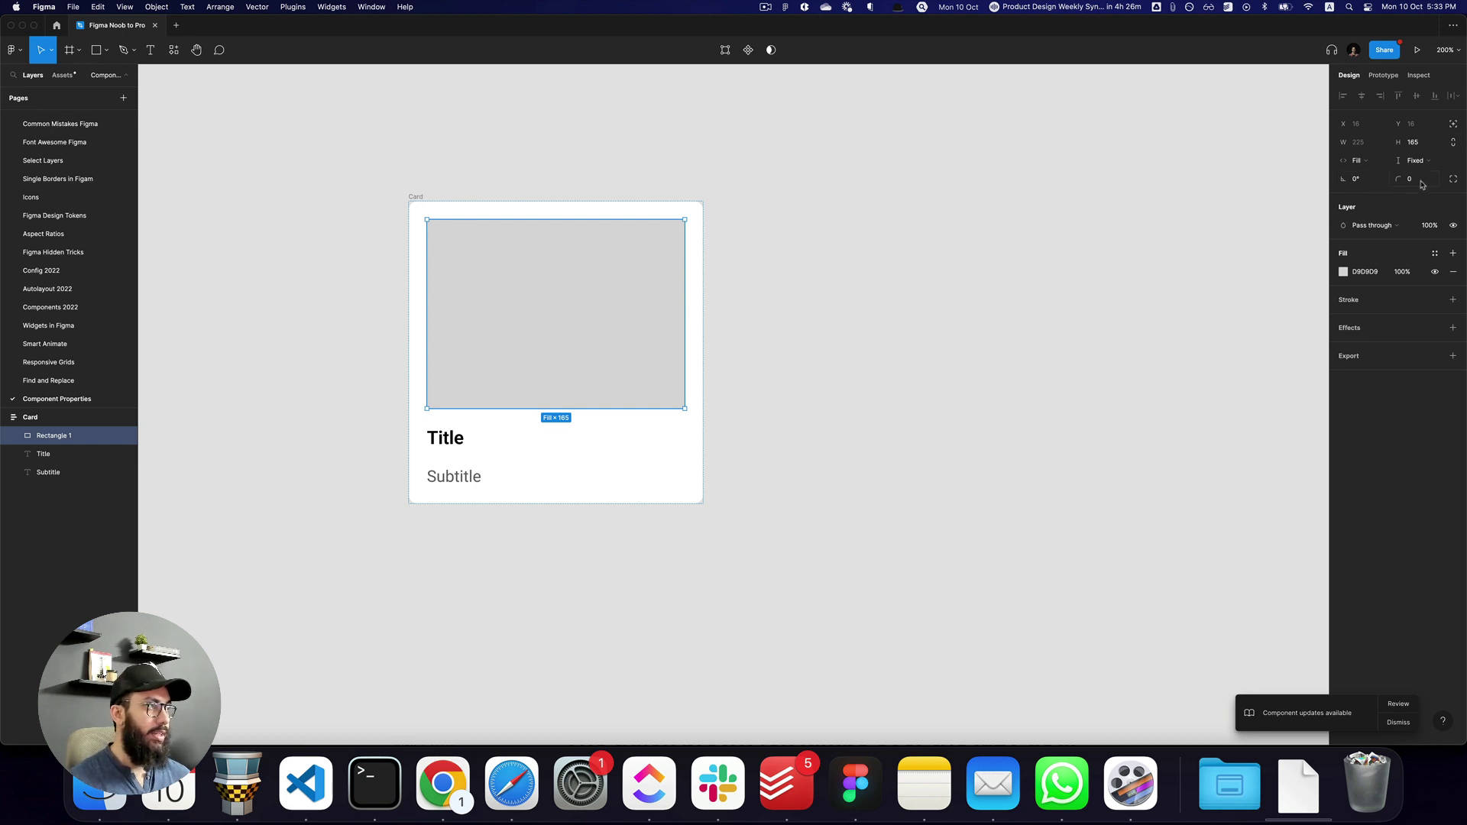
pyautogui.write('8')
pyautogui.press('Return')
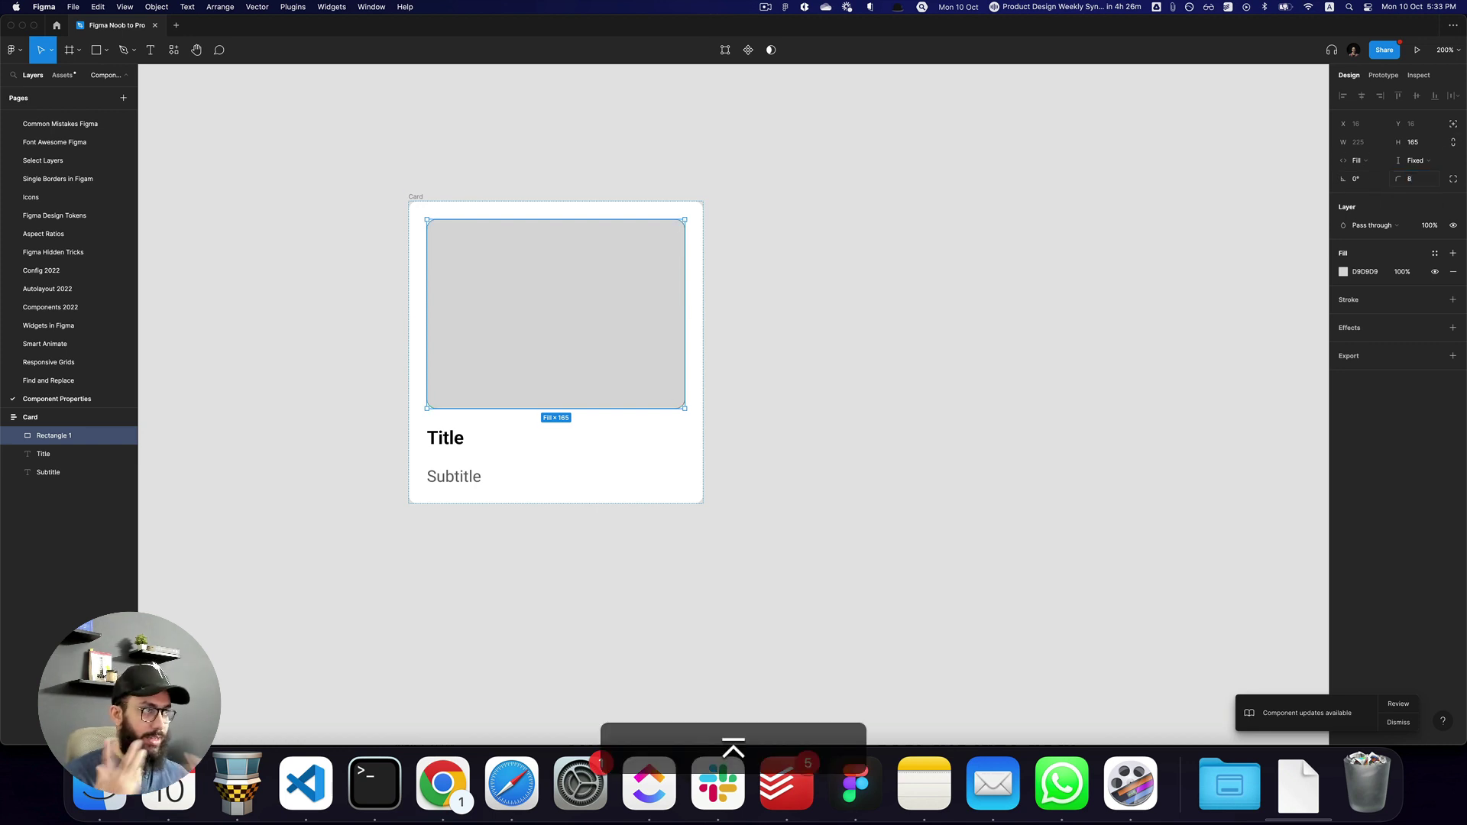
# Group the Title and Subtitle texts in their own auto layout and reduce their spacing to 4
pyautogui.click(448, 442)
pyautogui.keyDown('shift'); pyautogui.click(455, 476); pyautogui.keyUp('shift')
pyautogui.hotkey('shift', 'a')
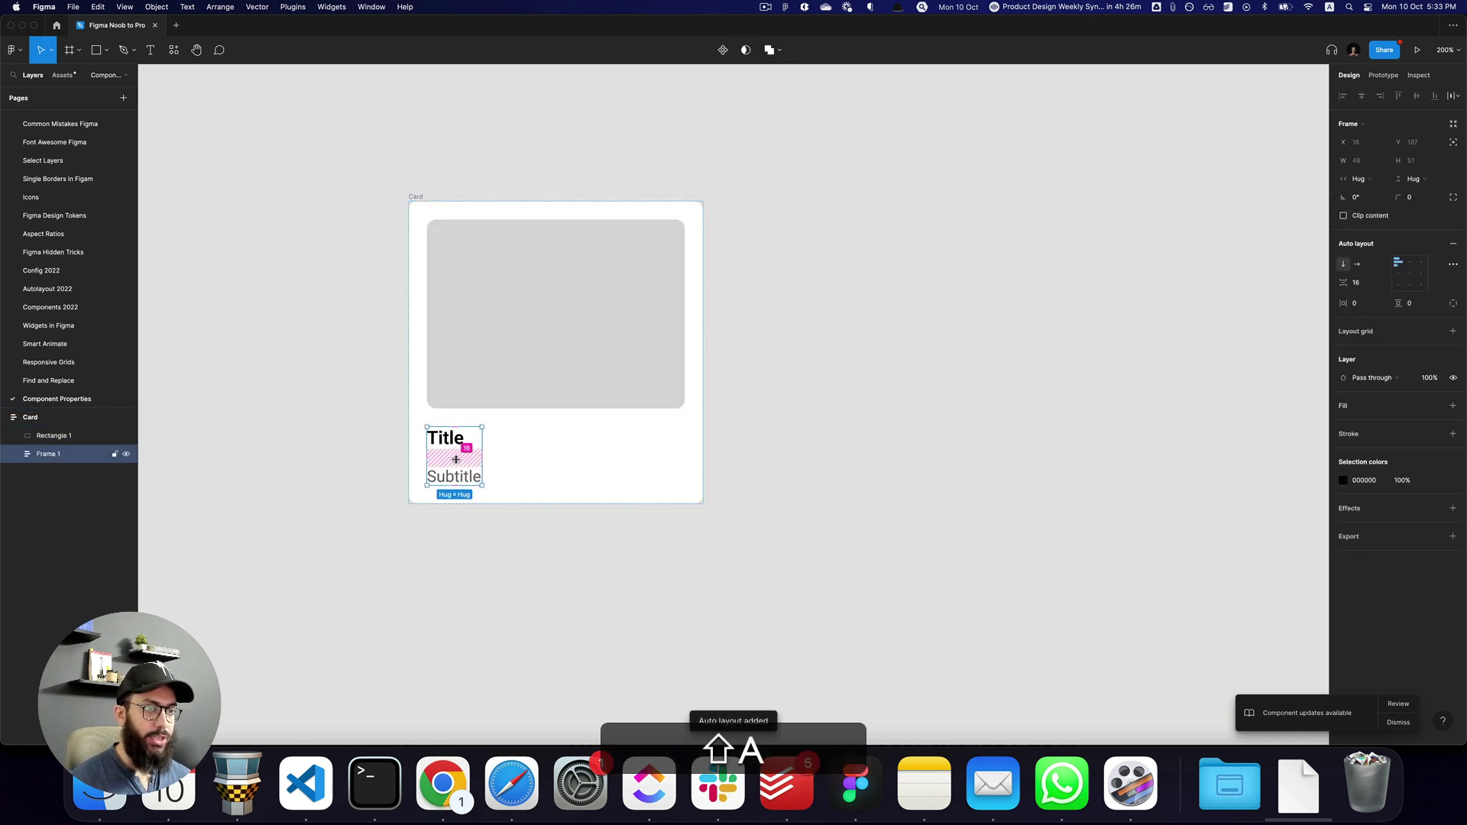
pyautogui.moveTo(456, 464); pyautogui.dragTo(456, 448)
pyautogui.click(883, 425)
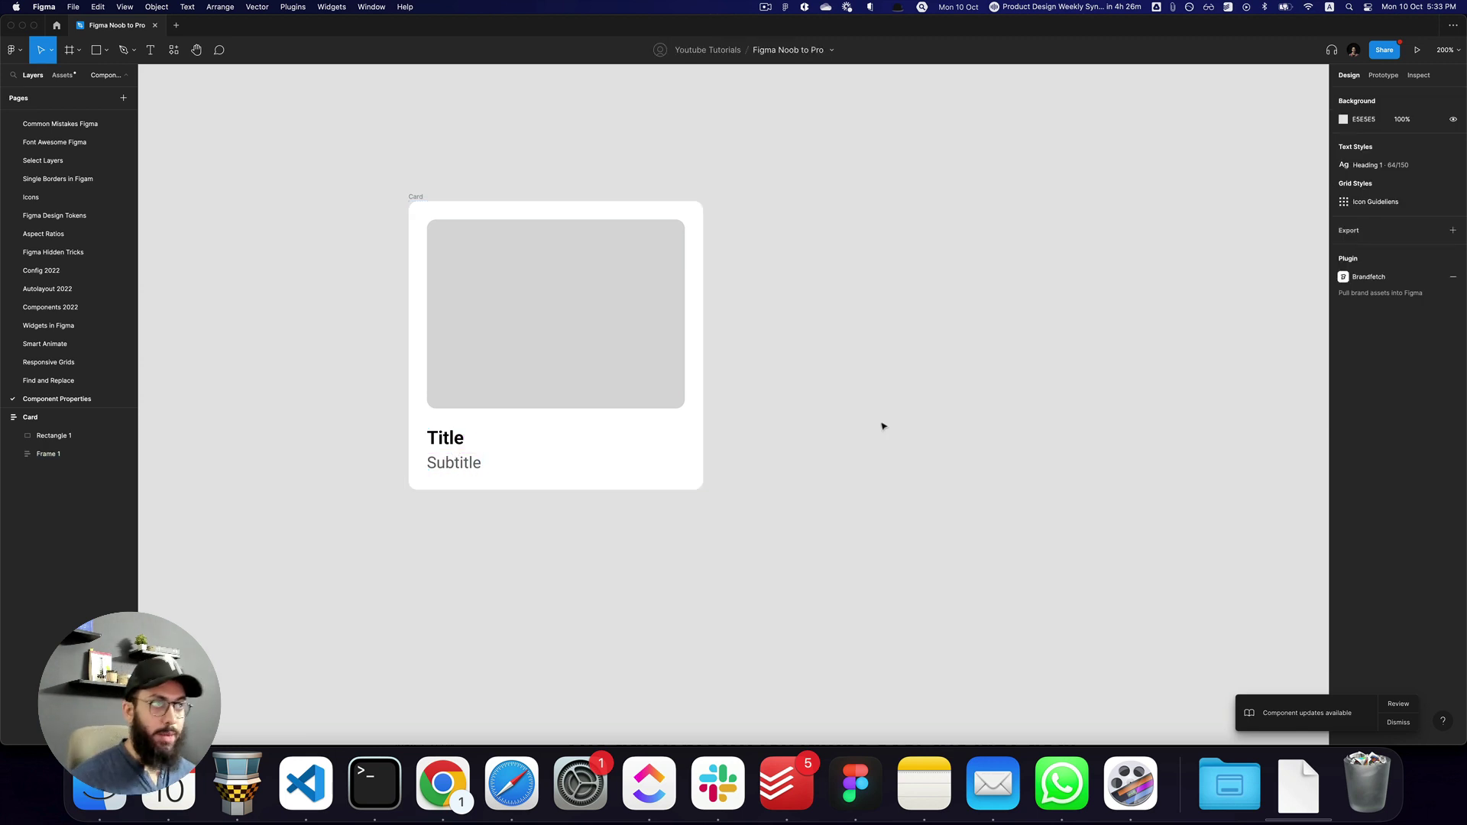
# Fill the rectangle with a photo of dark snow-capped mountains from the Unsplash plugin, then close the plugin
pyautogui.click(587, 359)
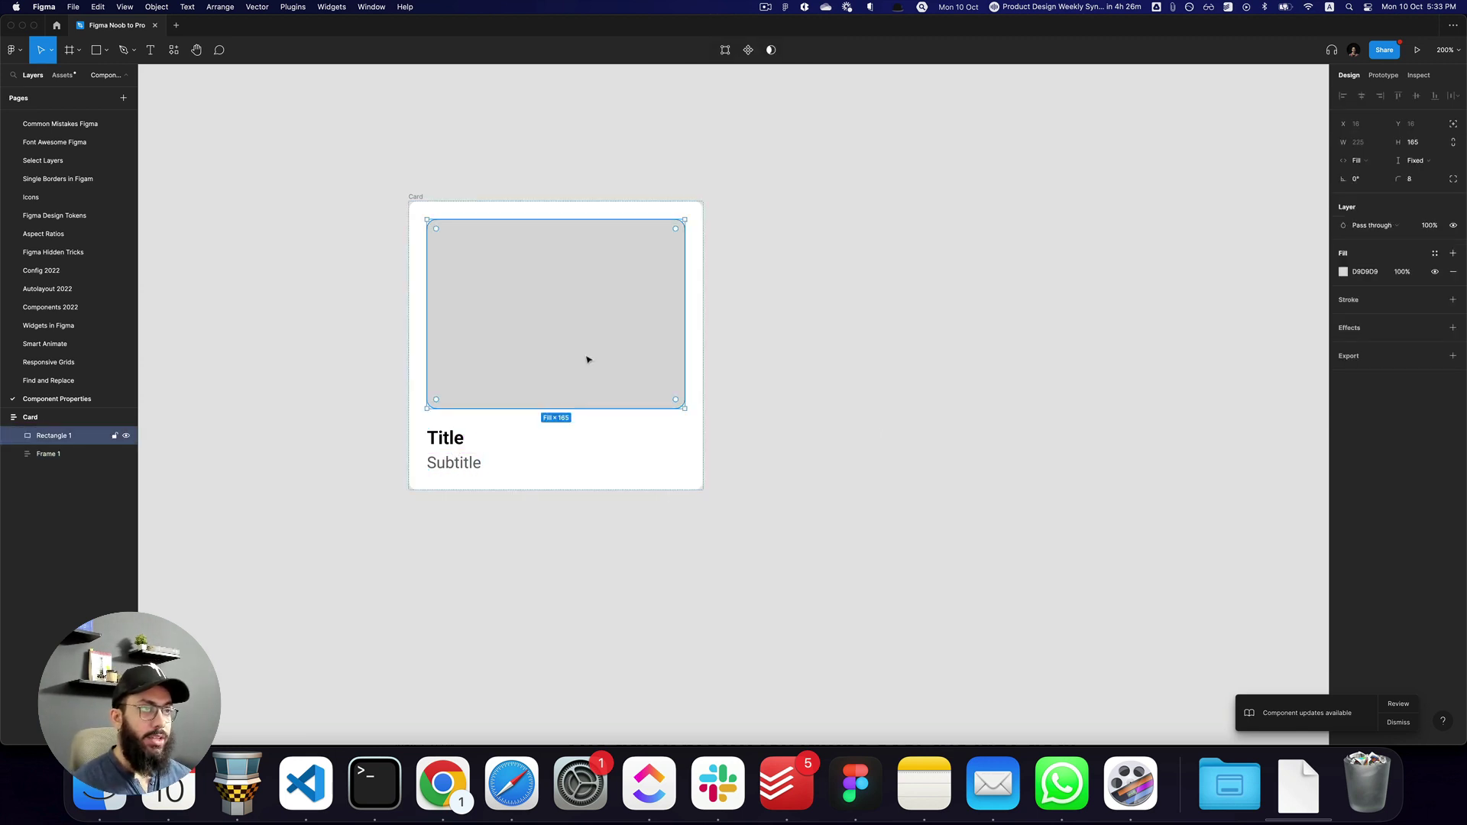
pyautogui.press('super+p')
pyautogui.press('super+Return')
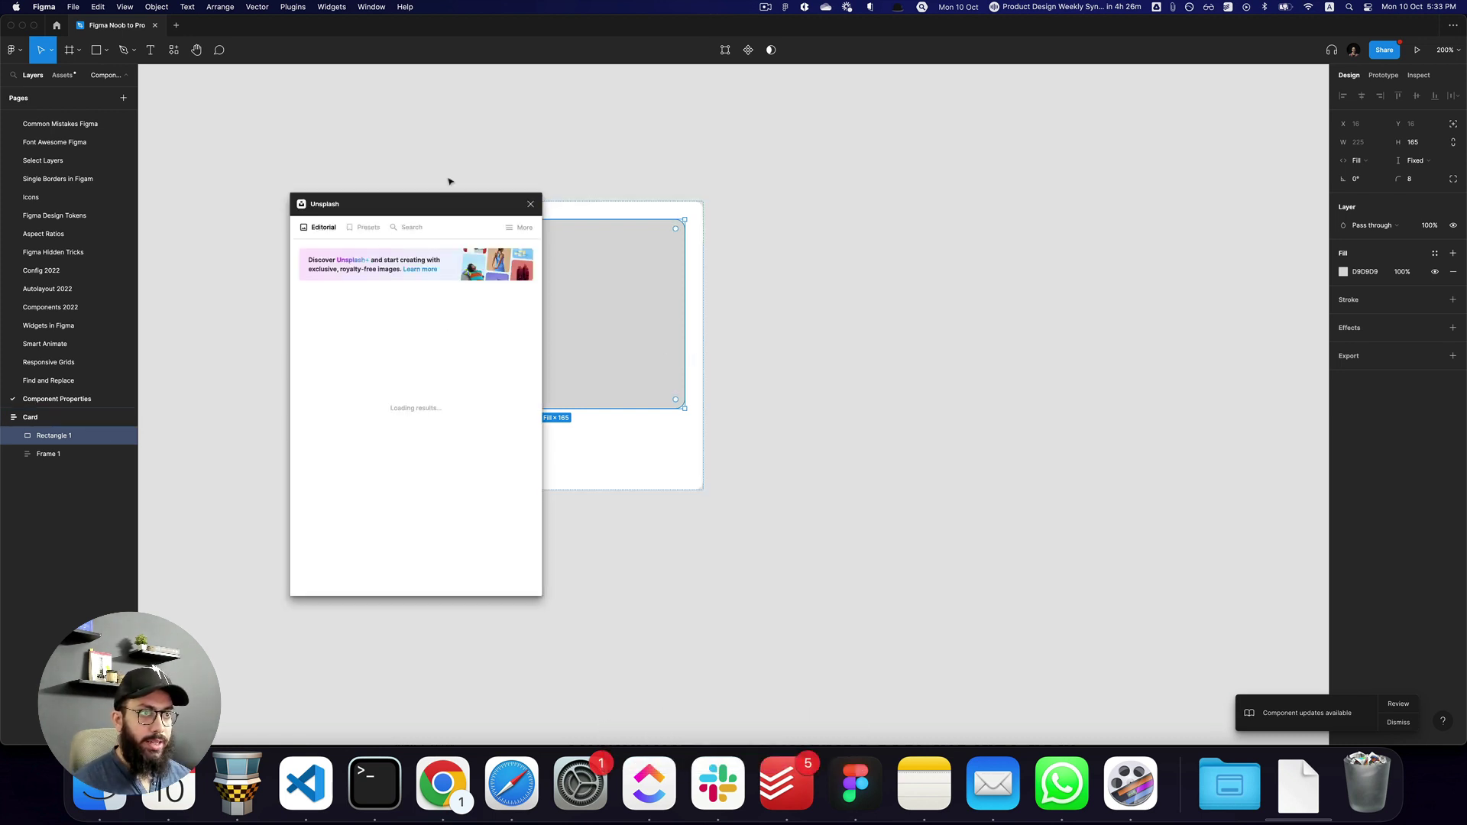
pyautogui.moveTo(482, 209); pyautogui.dragTo(1018, 216)
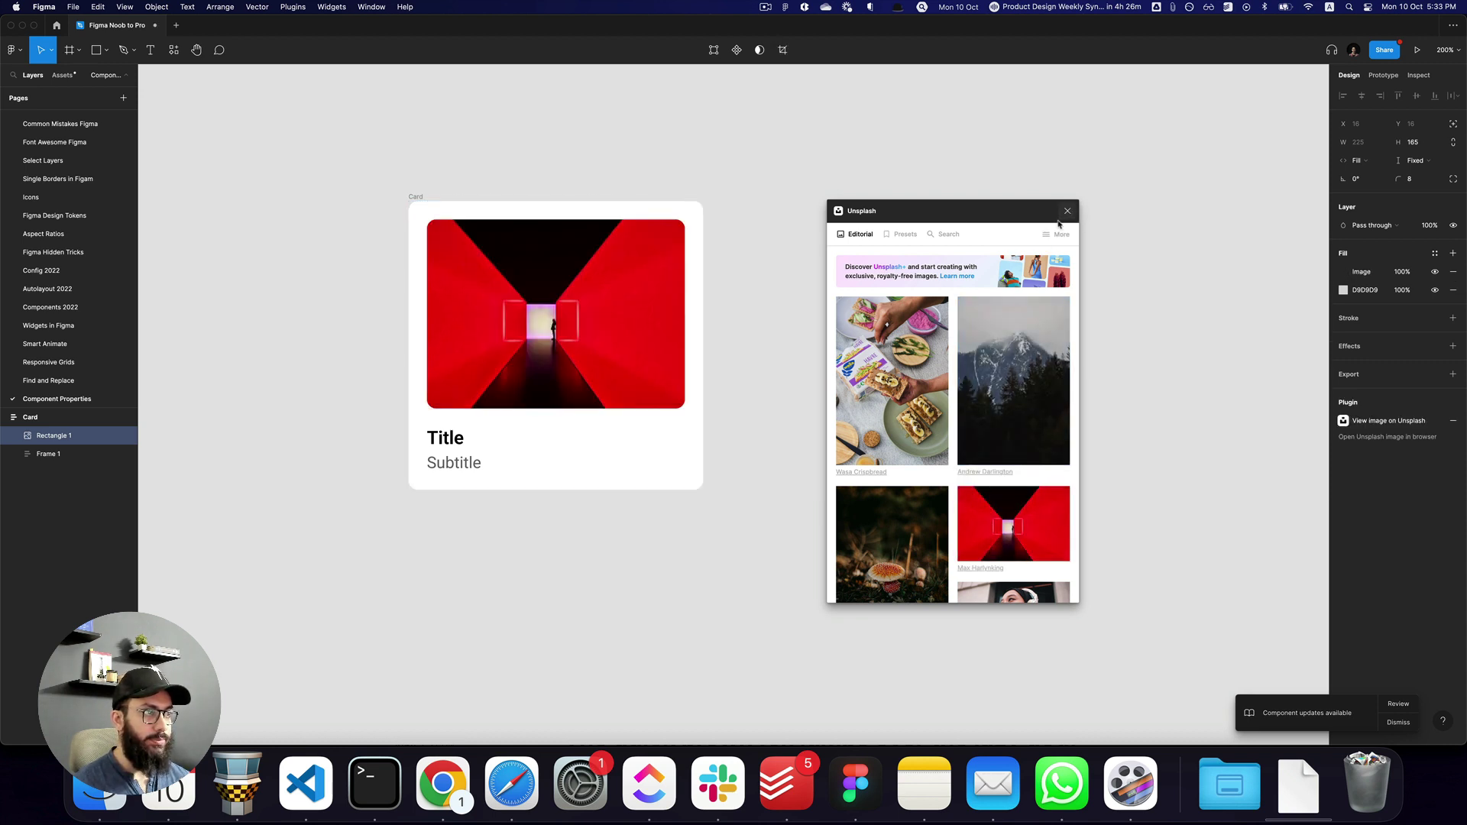
pyautogui.scroll(-10, 959, 390)
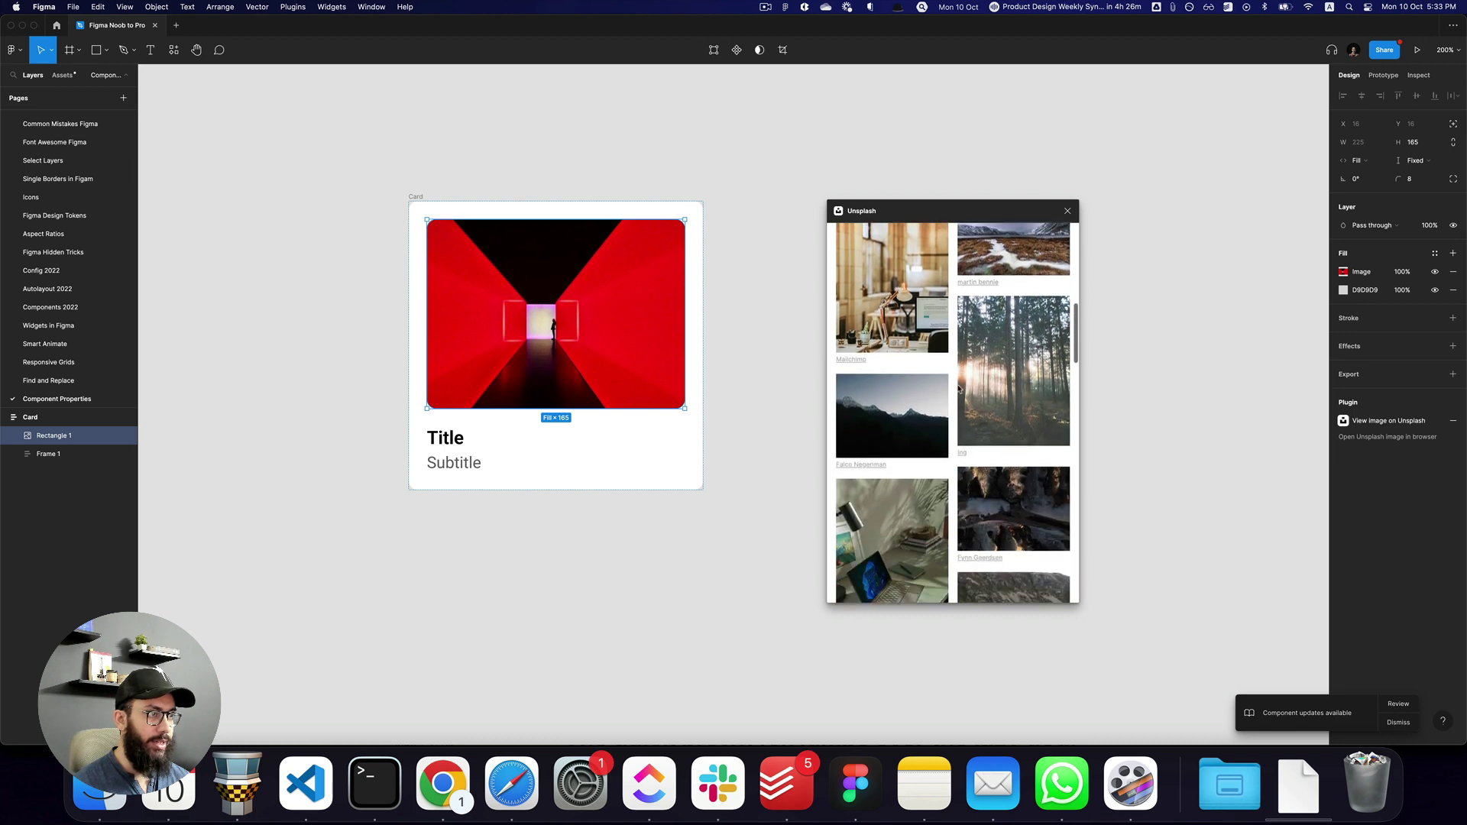
pyautogui.click(892, 416)
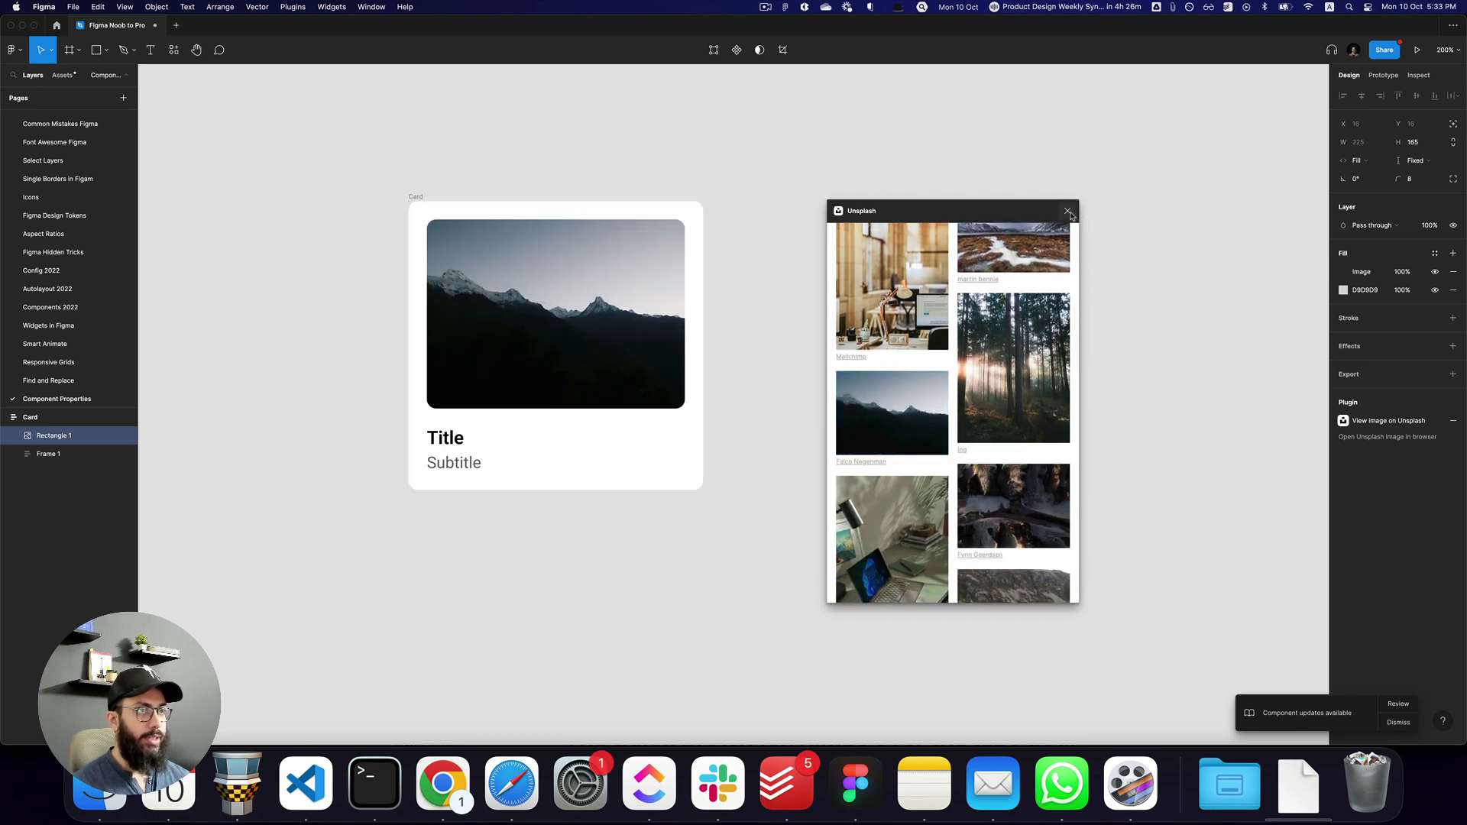
pyautogui.click(1068, 212)
# Search the component libraries for "button" and insert the purple Button component below the Subtitle in the card
pyautogui.click(498, 467)
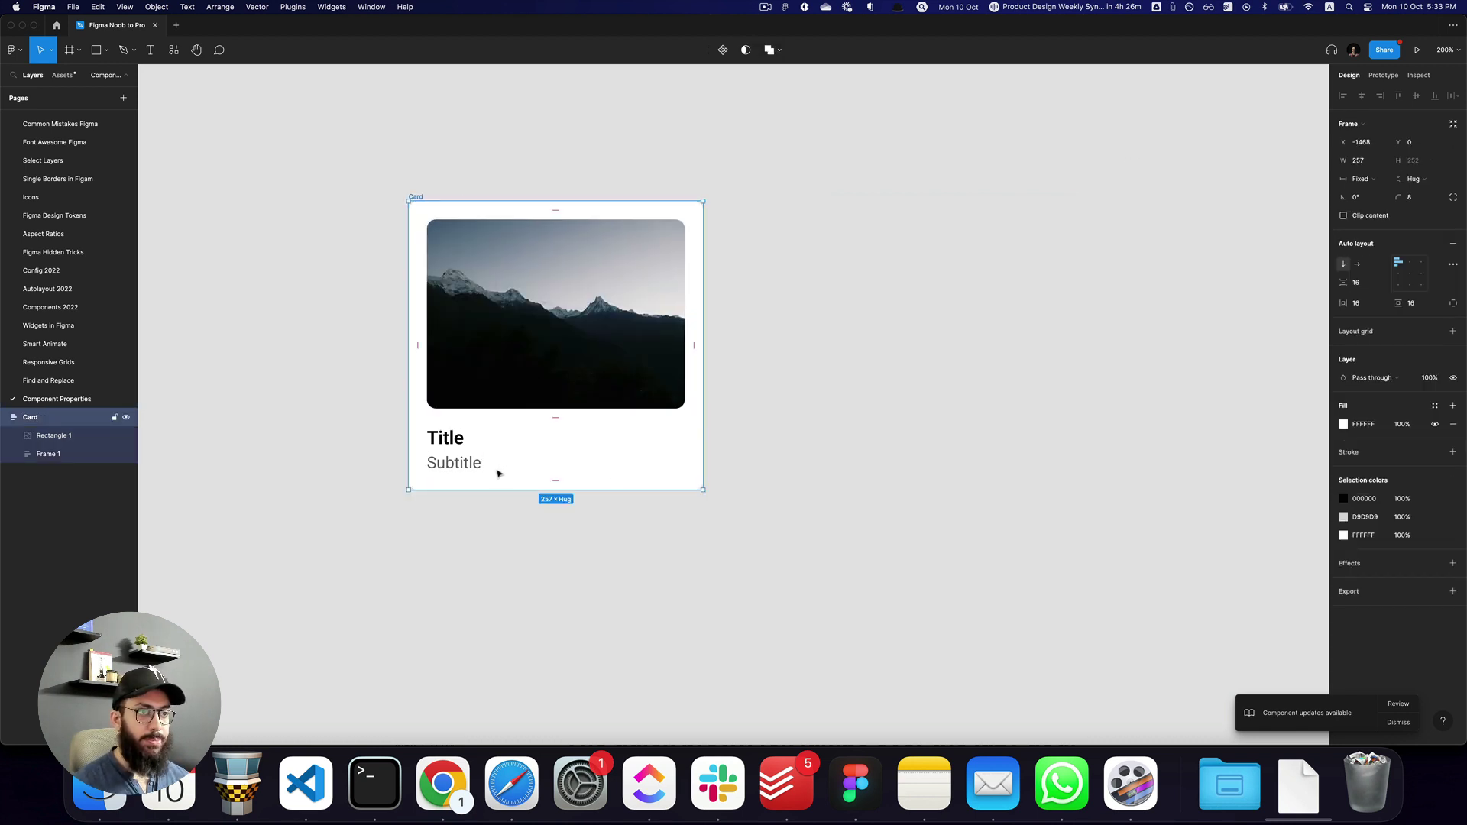
pyautogui.click(467, 463)
pyautogui.hotkey('shift', 'i')
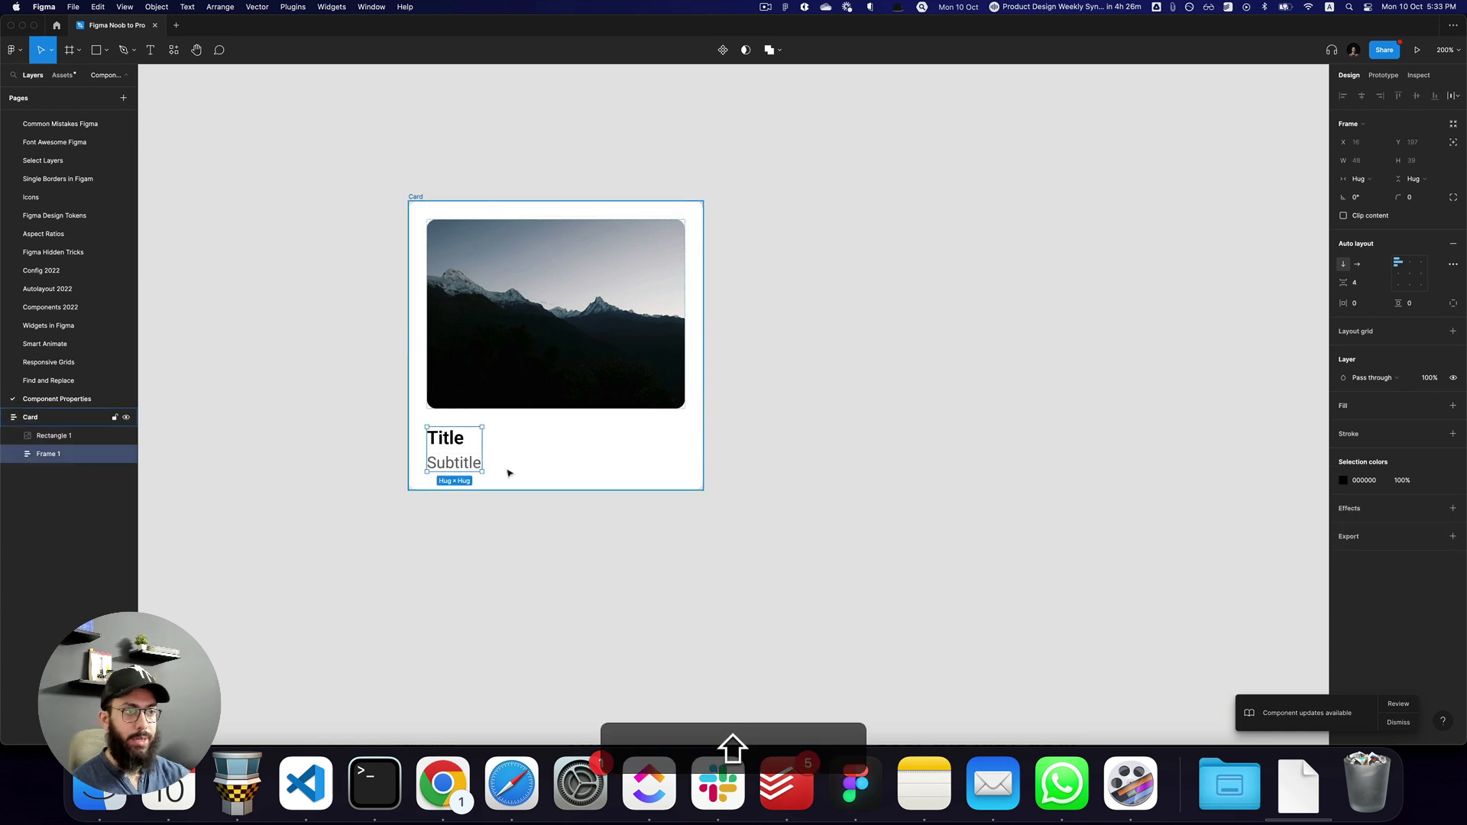
pyautogui.write('button')
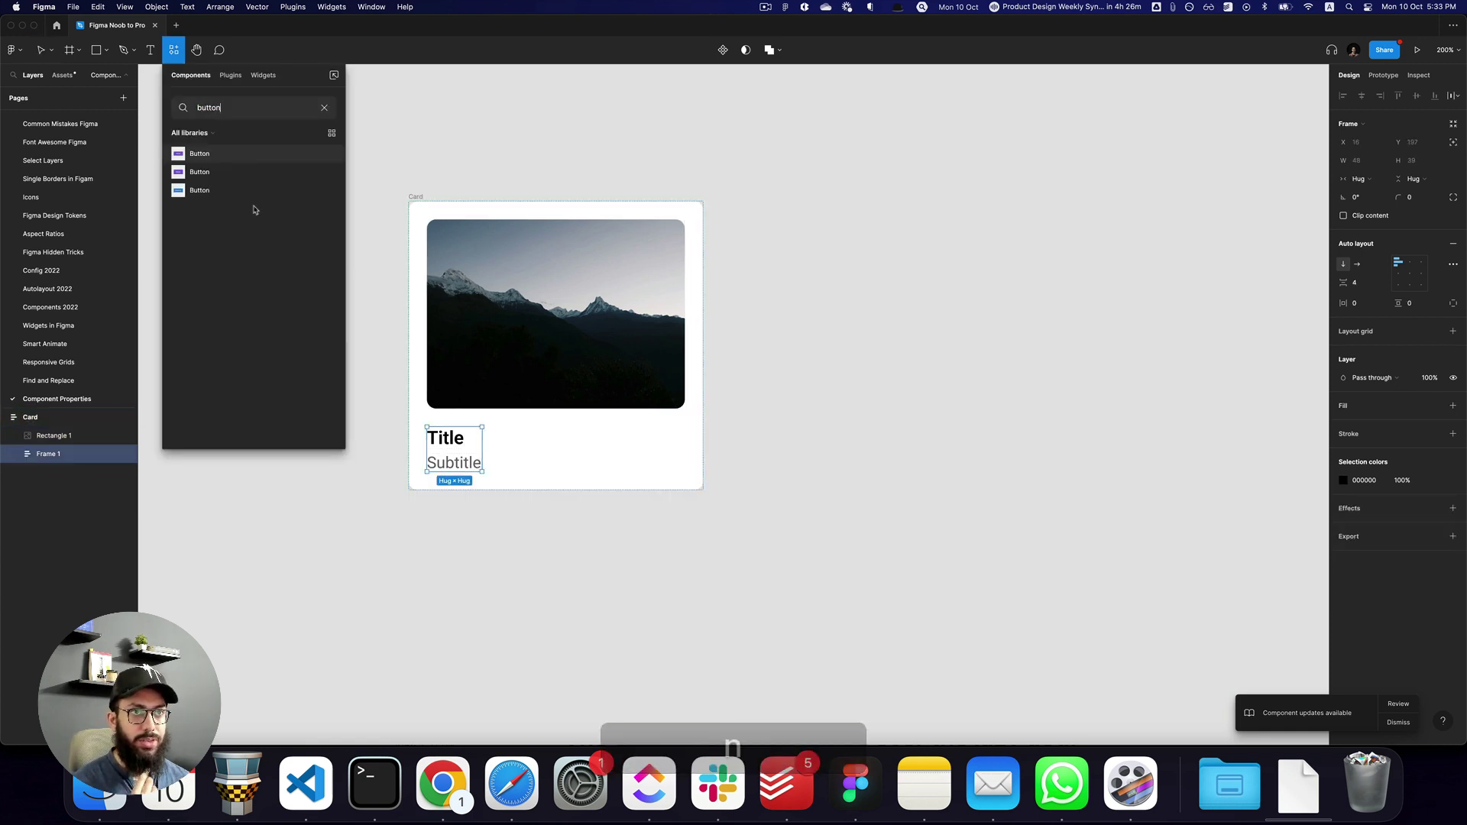
pyautogui.moveTo(211, 155); pyautogui.dragTo(583, 475)
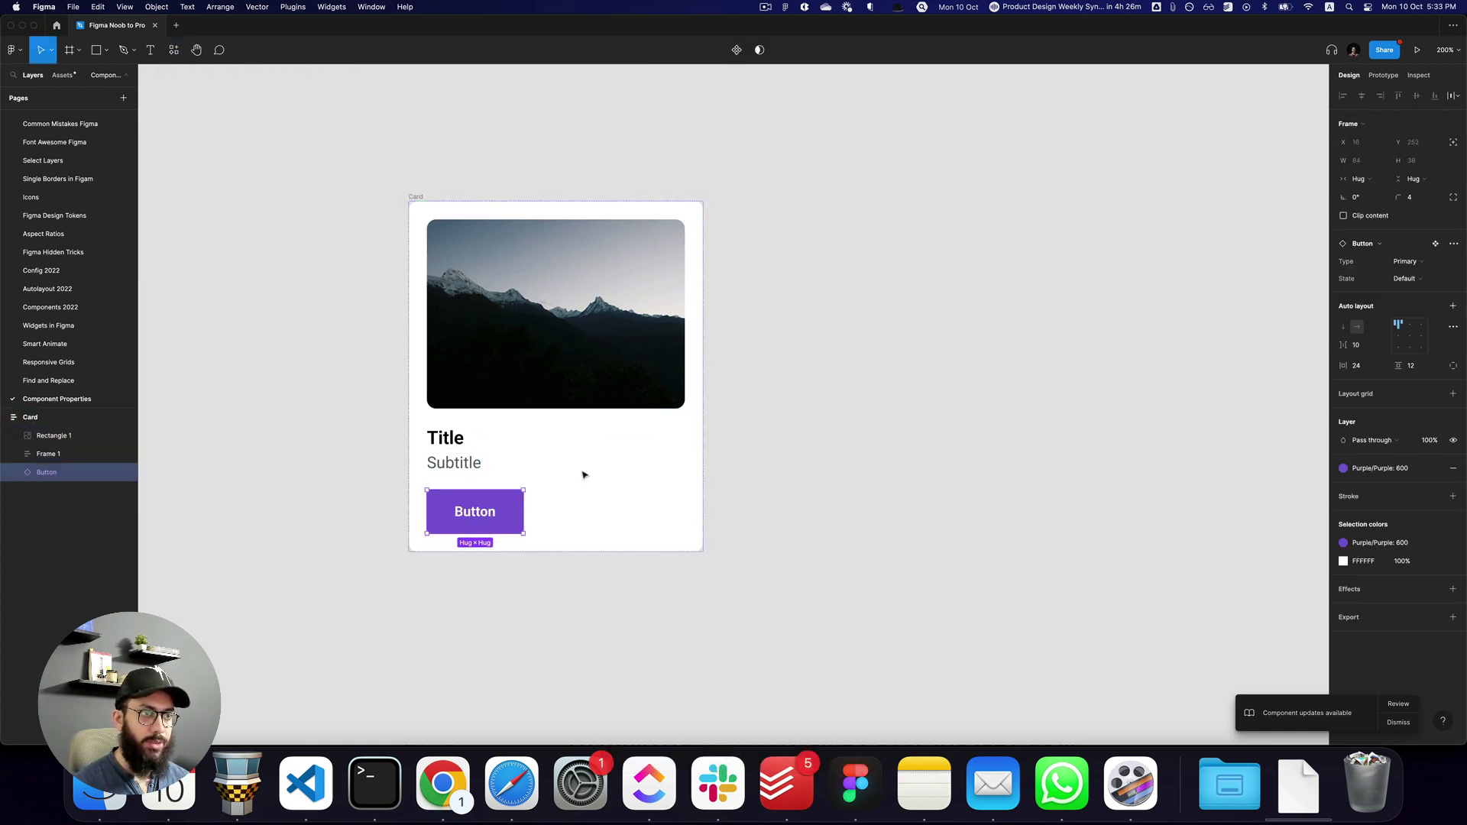
# Change the button's label to "DOWNLOAD" and select the whole card
pyautogui.keyDown('super'); pyautogui.doubleClick(478, 511); pyautogui.keyUp('super')
pyautogui.write('DOWNLOADDOWNLOAD')
pyautogui.press('Escape')
pyautogui.press('Escape')
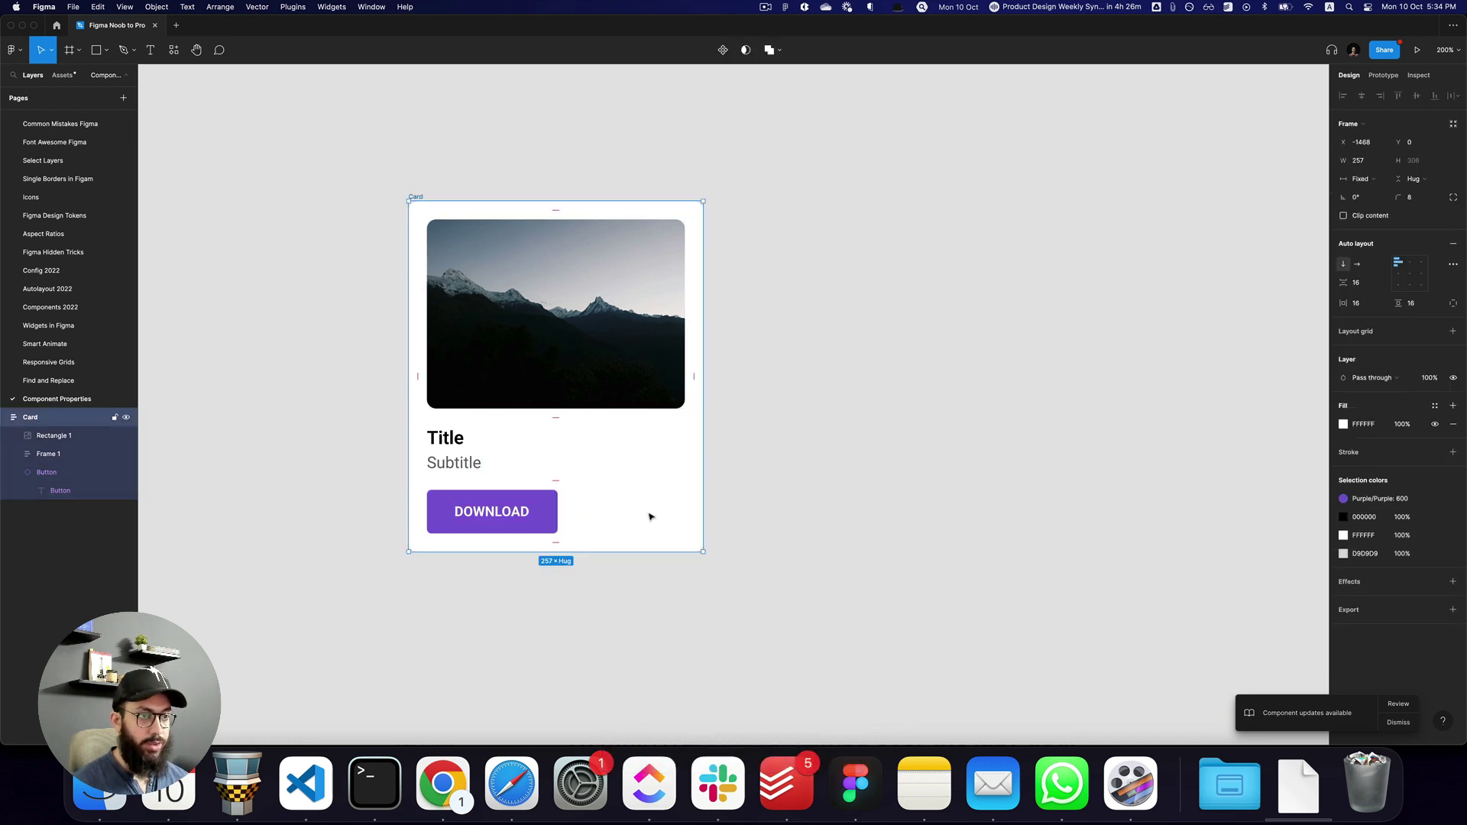
# Search the component libraries for "chevron right" and insert the icon into the card beneath the button
pyautogui.hotkey('shift', 'i')
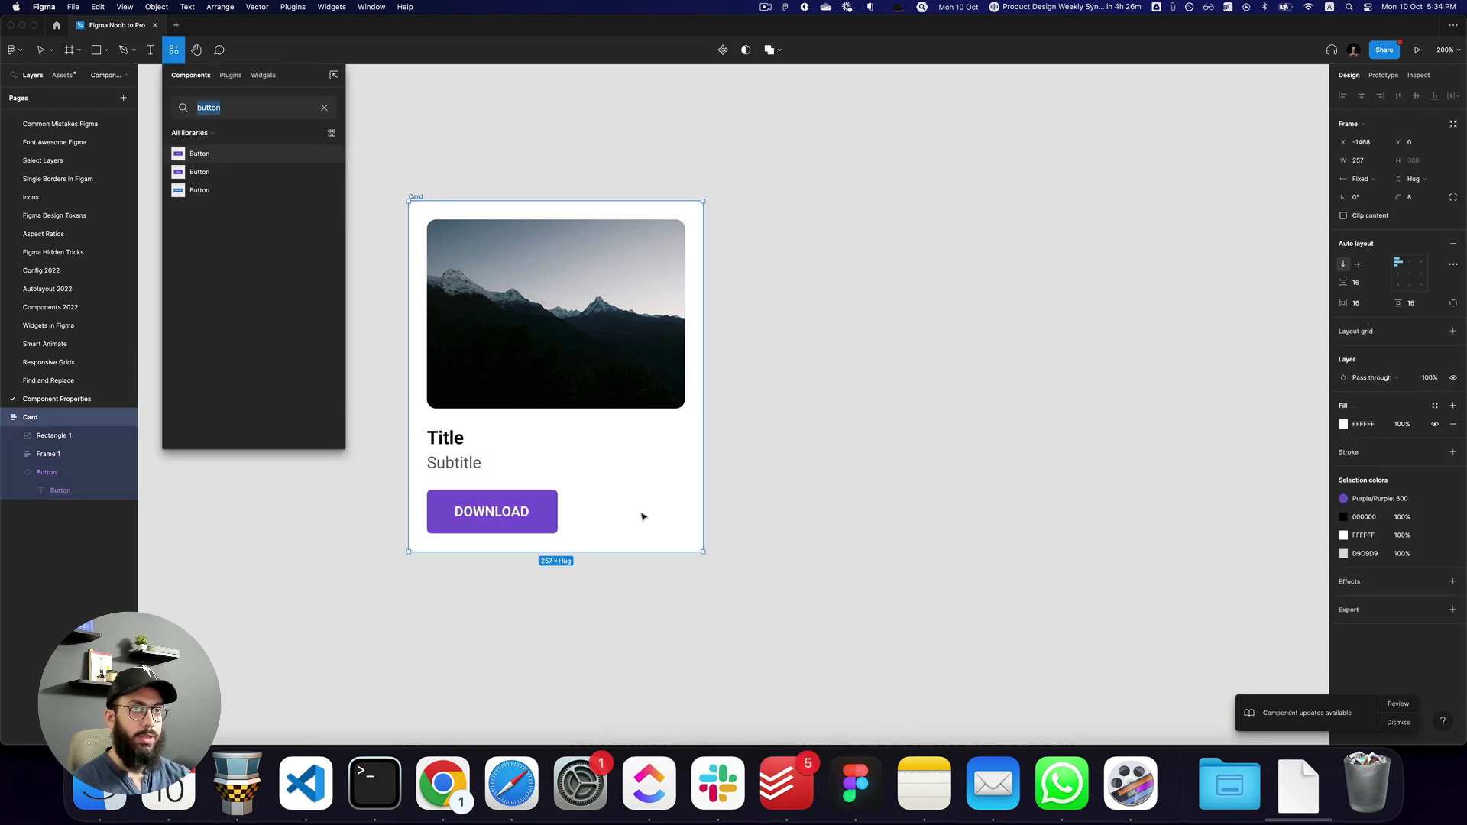
pyautogui.write('chevron right')
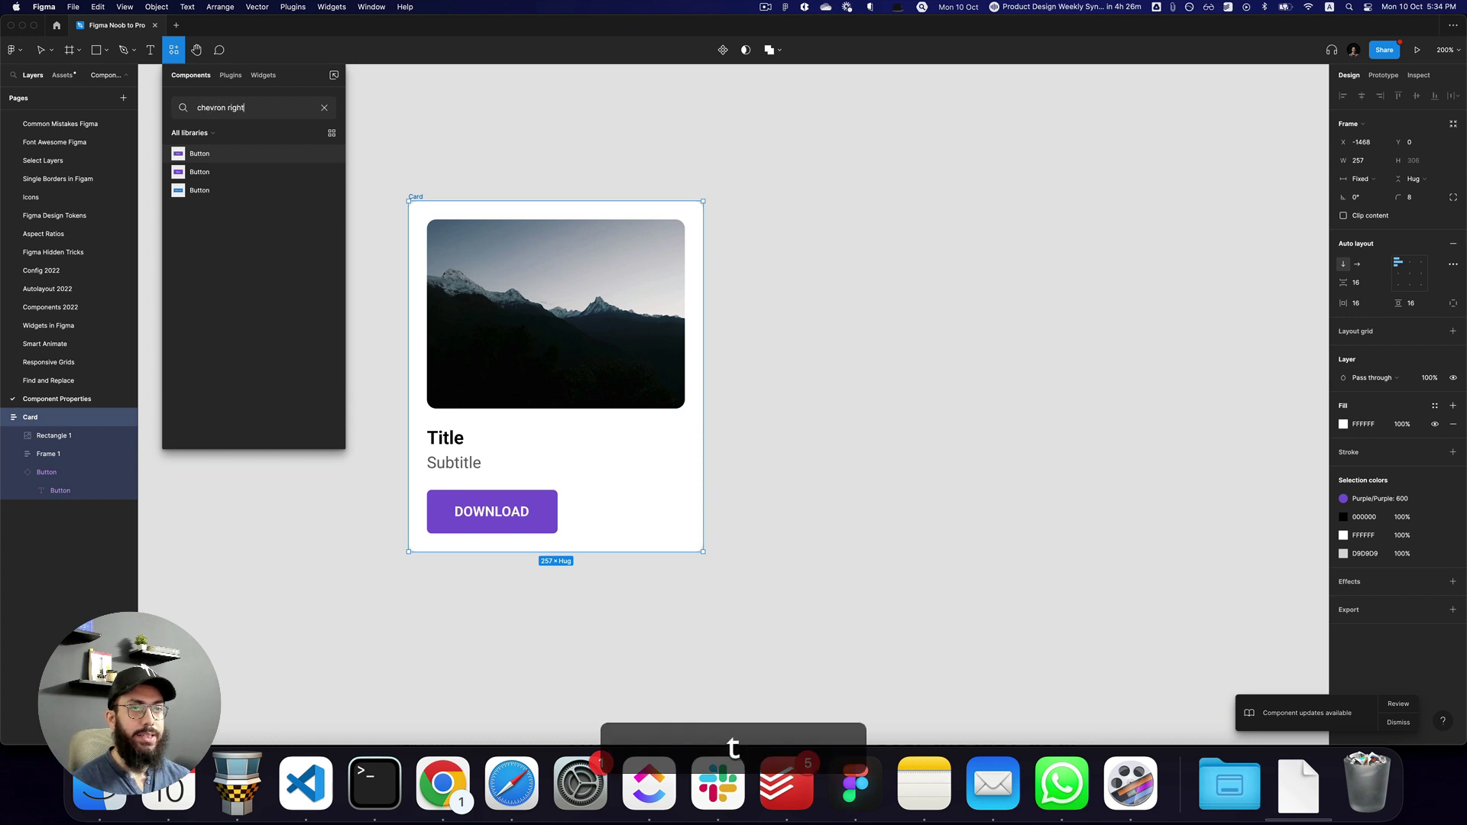
pyautogui.moveTo(229, 154); pyautogui.dragTo(606, 510)
# Wrap the DOWNLOAD button and chevron in a horizontal auto layout, vertically centred, with Auto spacing between them
pyautogui.keyDown('shift'); pyautogui.click(492, 511); pyautogui.keyUp('shift')
pyautogui.hotkey('shift', 'a')
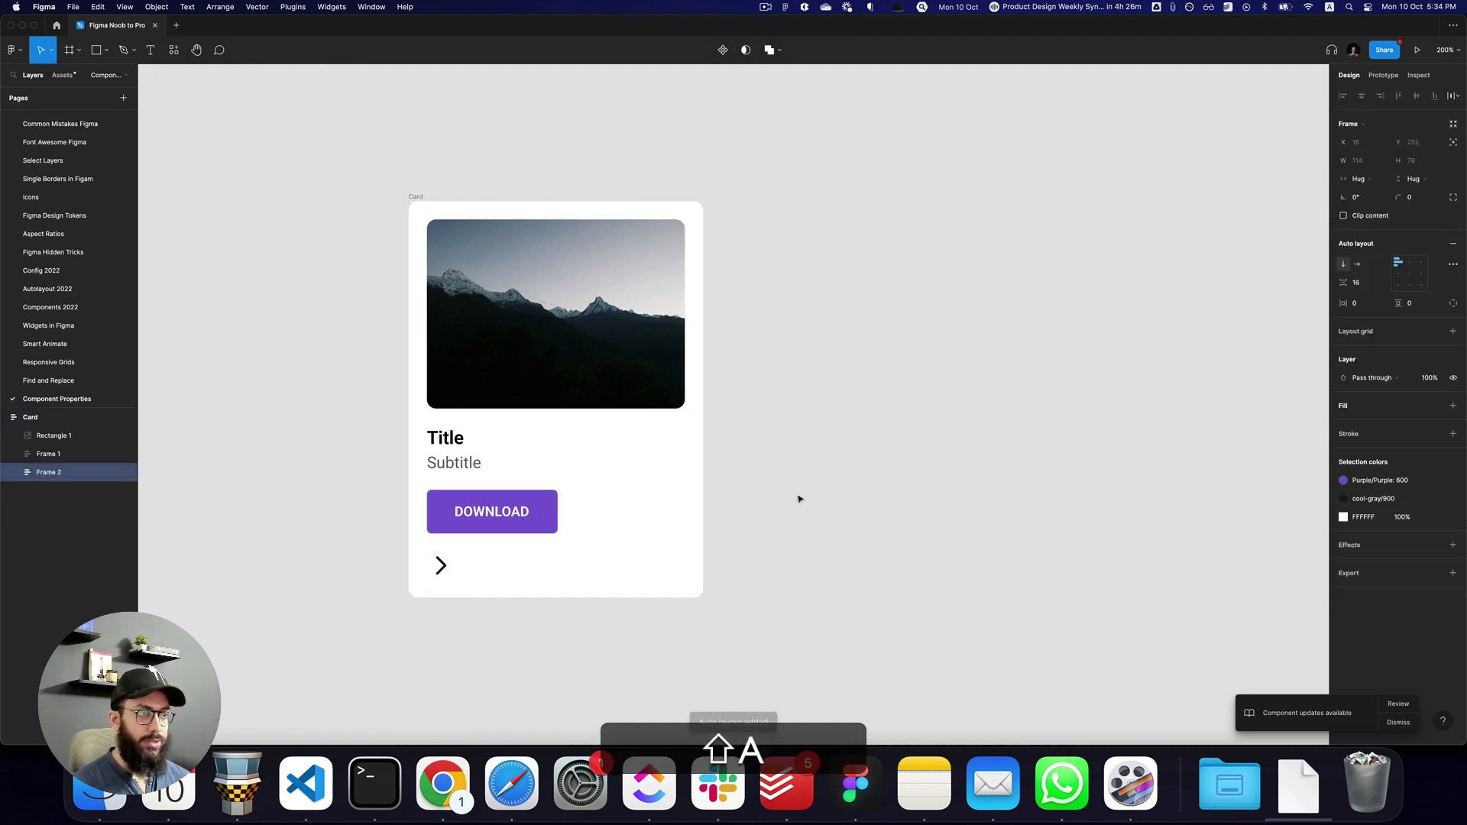
pyautogui.click(1359, 265)
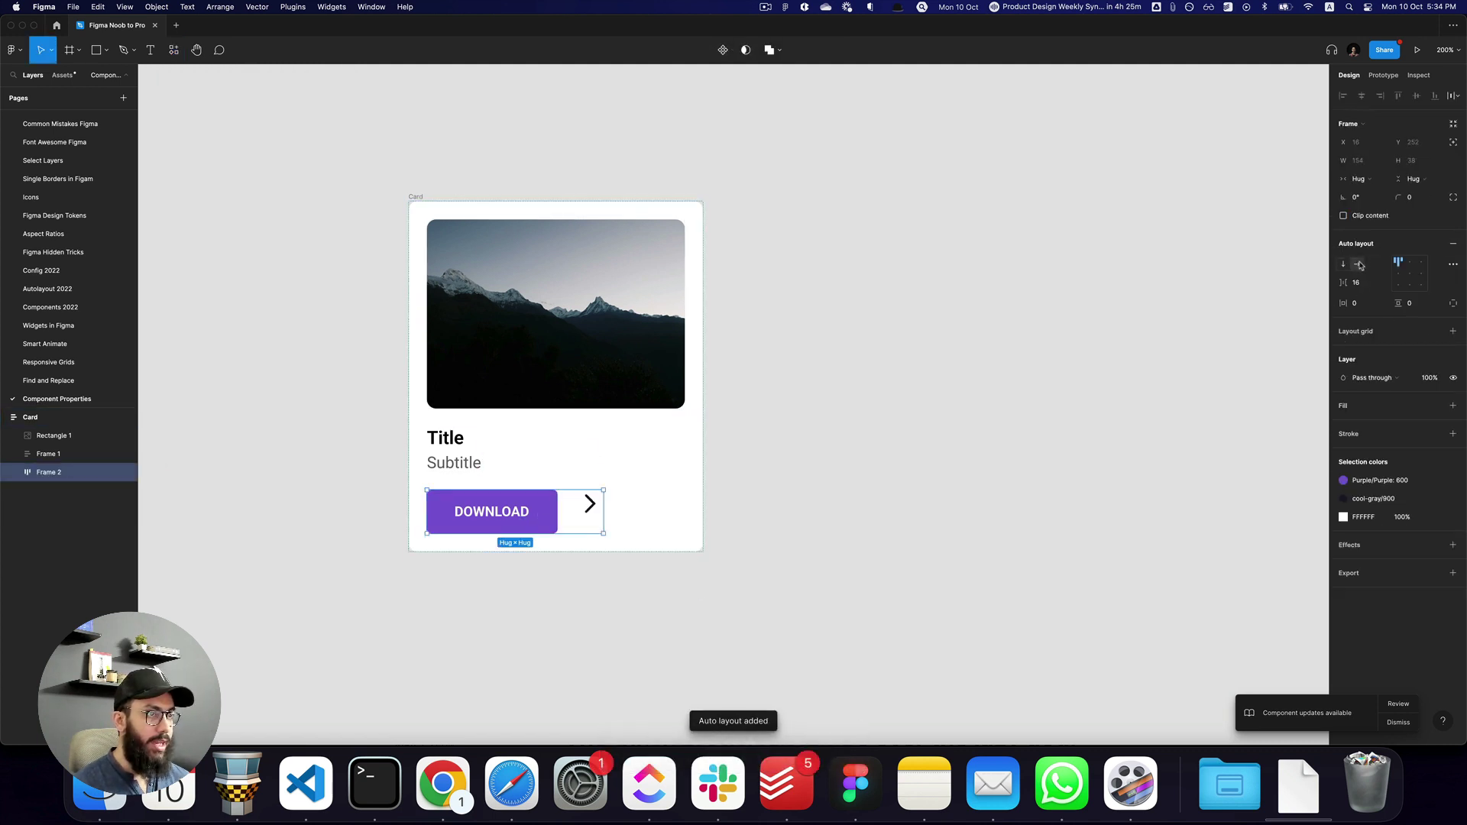
pyautogui.click(1409, 277)
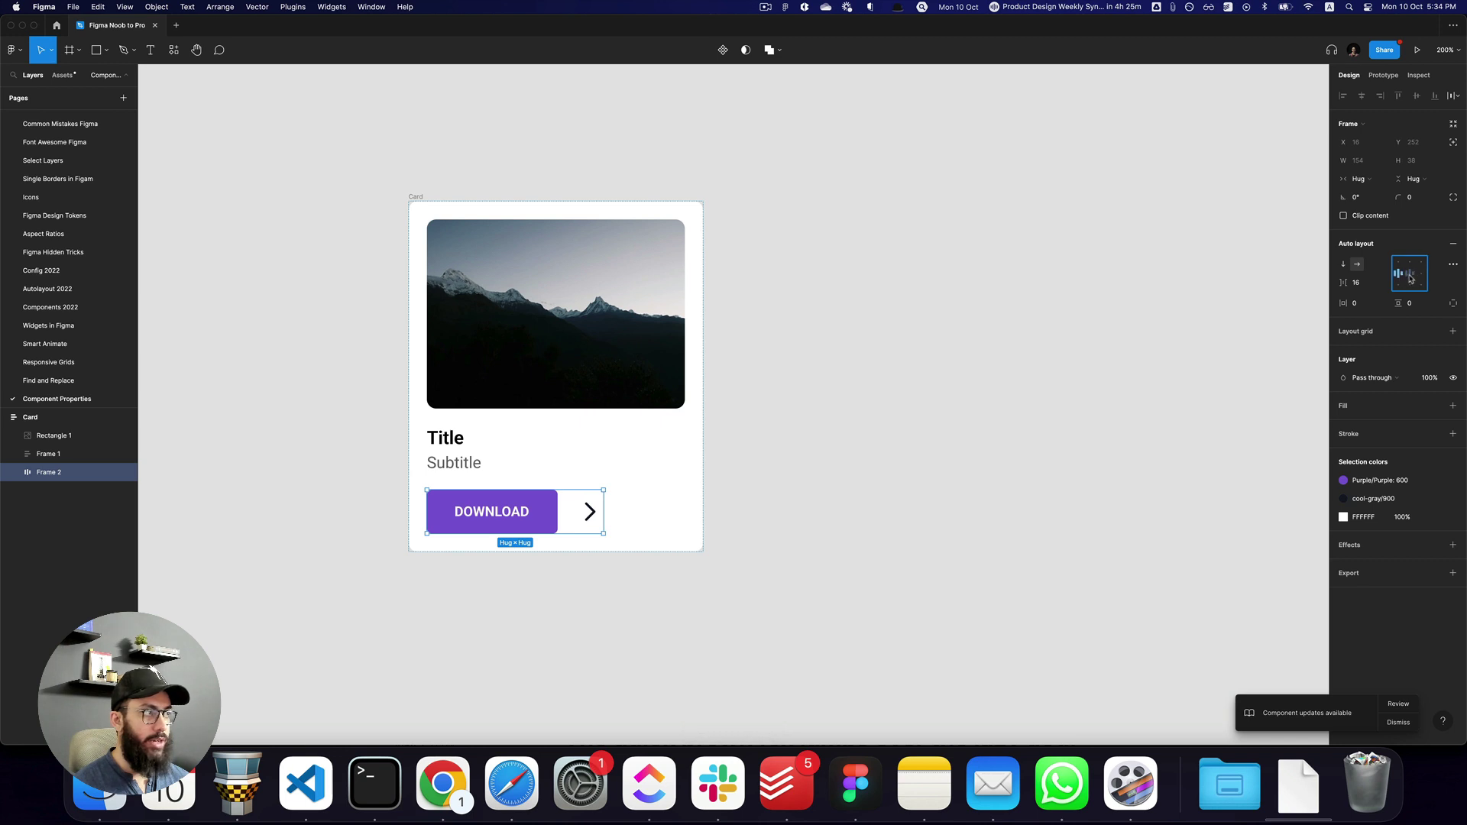
pyautogui.press('x')
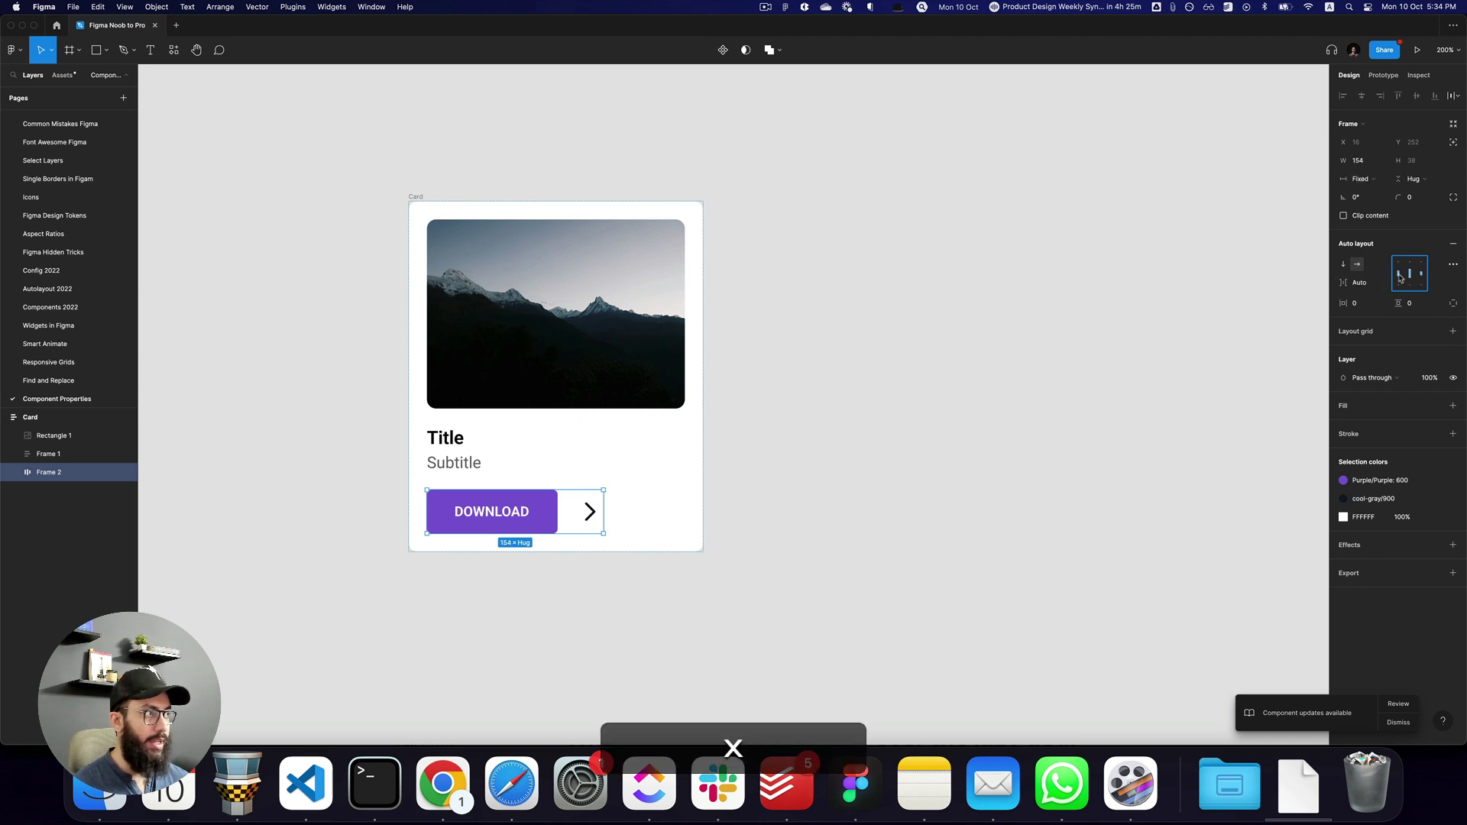
# Set the button row to fill the card's width and resize the chevron icon to 16 × 16
pyautogui.click(1374, 180)
pyautogui.click(1381, 207)
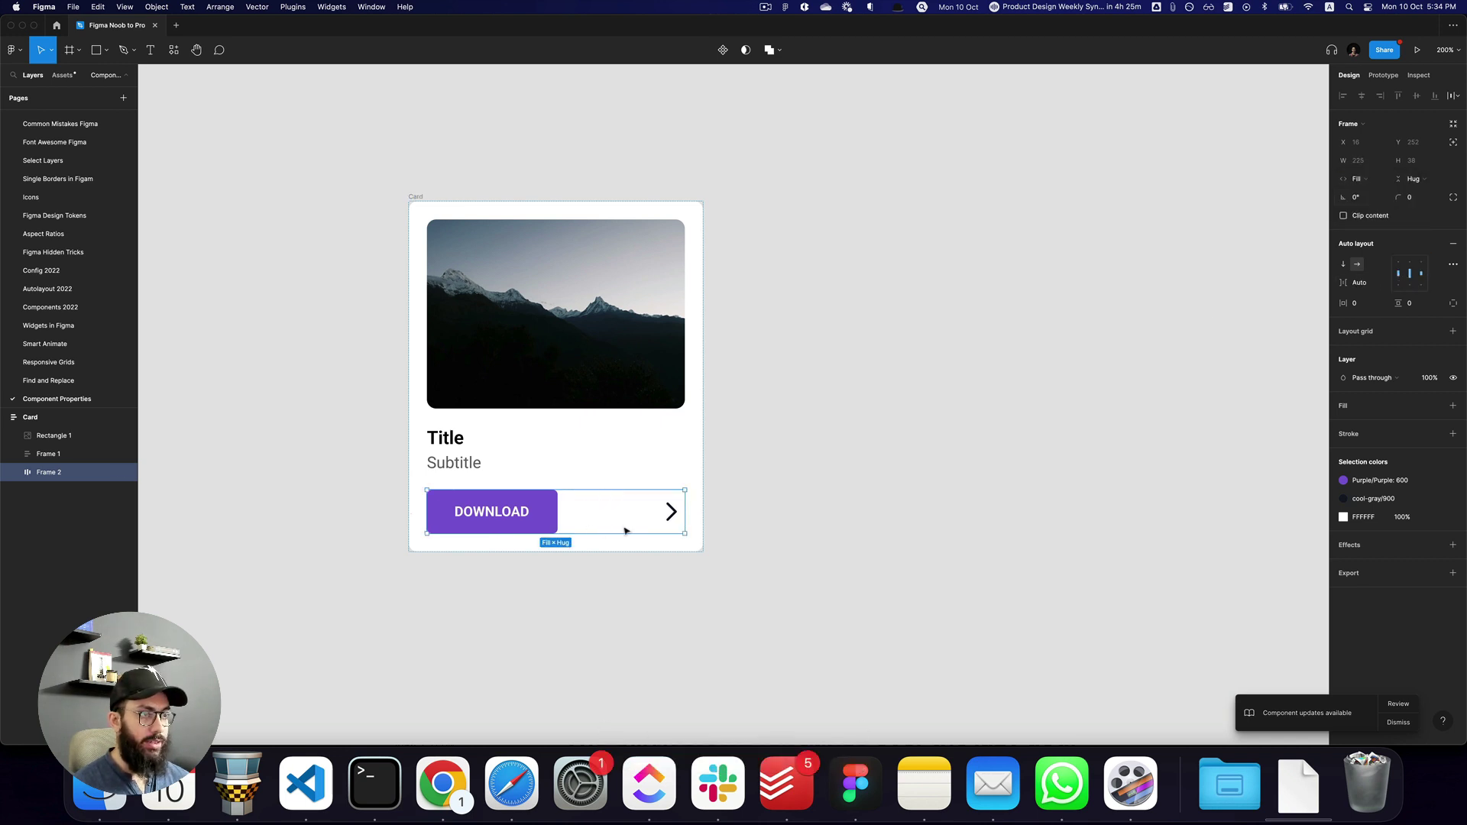
pyautogui.click(667, 525)
pyautogui.press('shift+super+s')
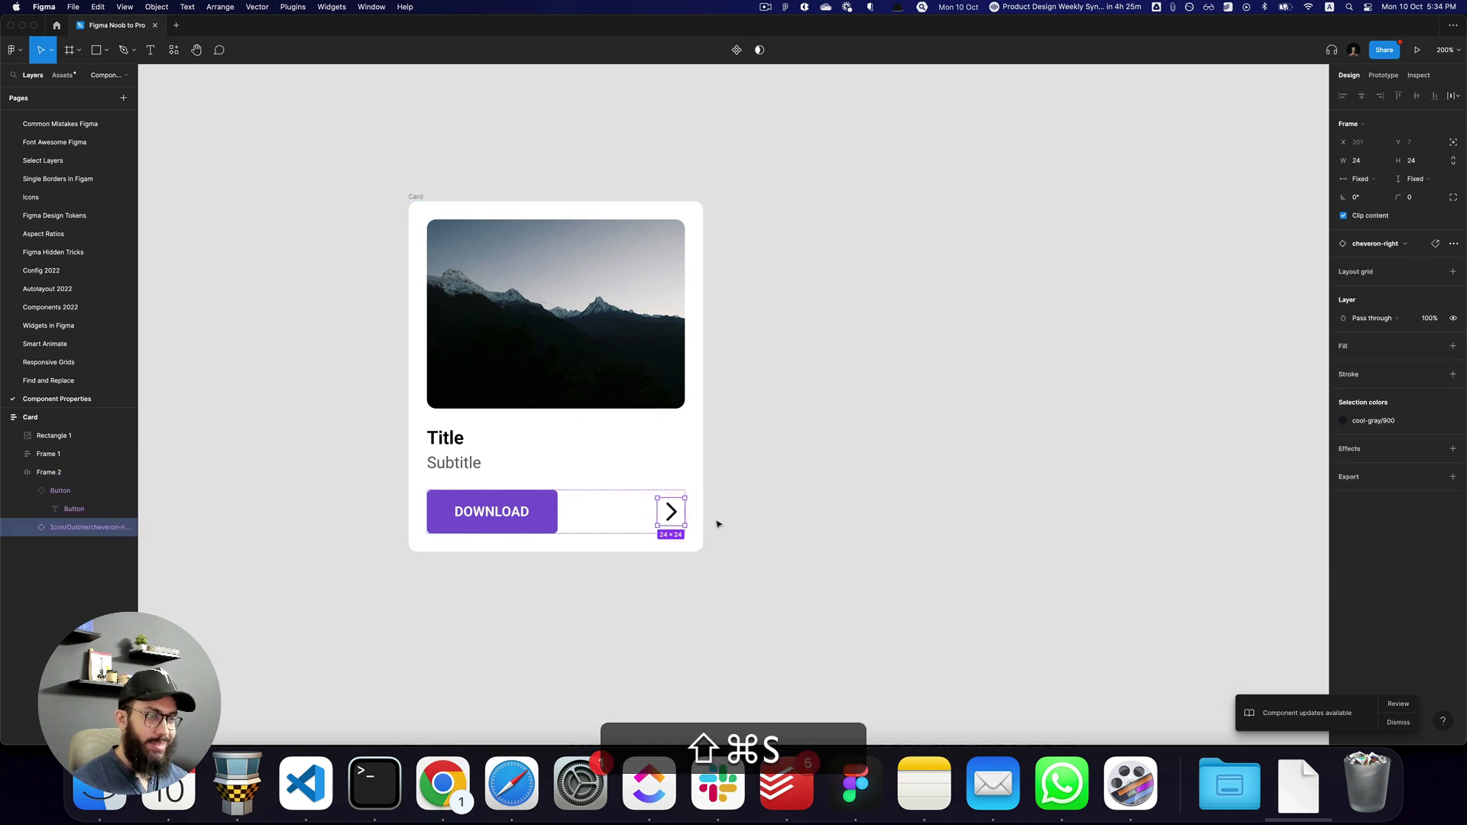
pyautogui.write('16')
pyautogui.press('Return')
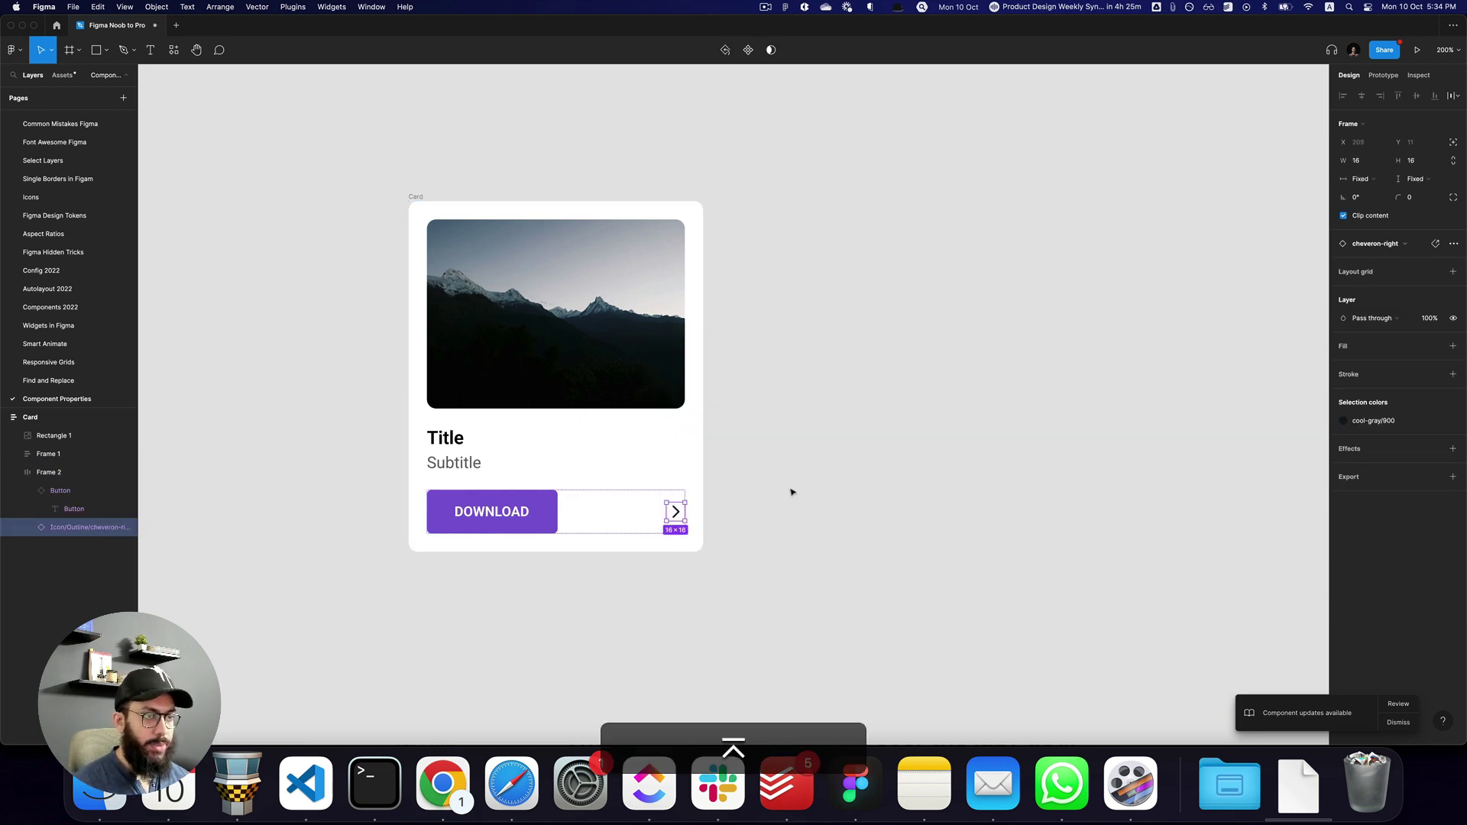
pyautogui.click(791, 492)
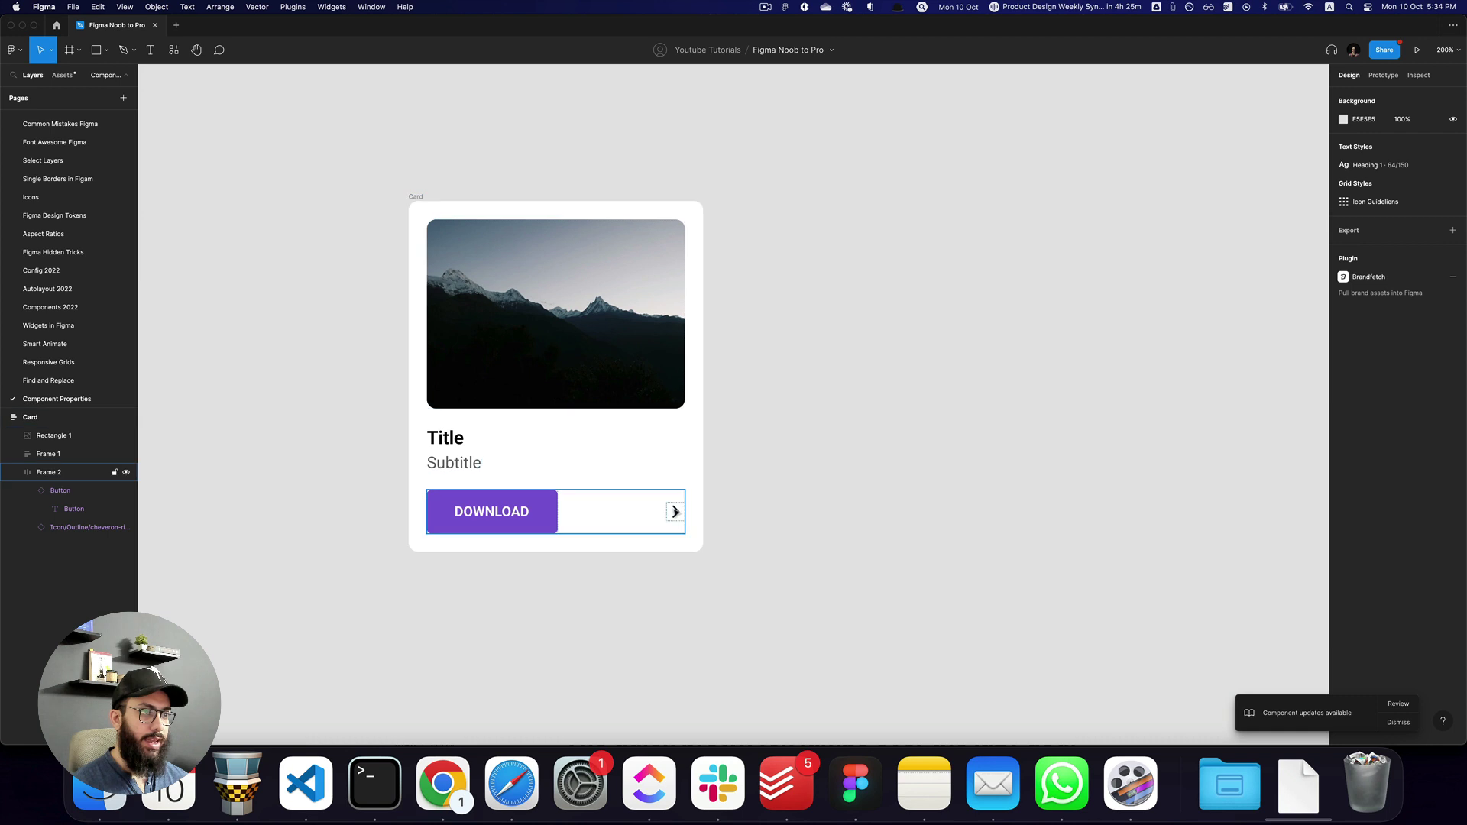
# Turn the whole card into a component and place an instance of it beside the original
pyautogui.doubleClick(676, 513)
pyautogui.click(414, 198)
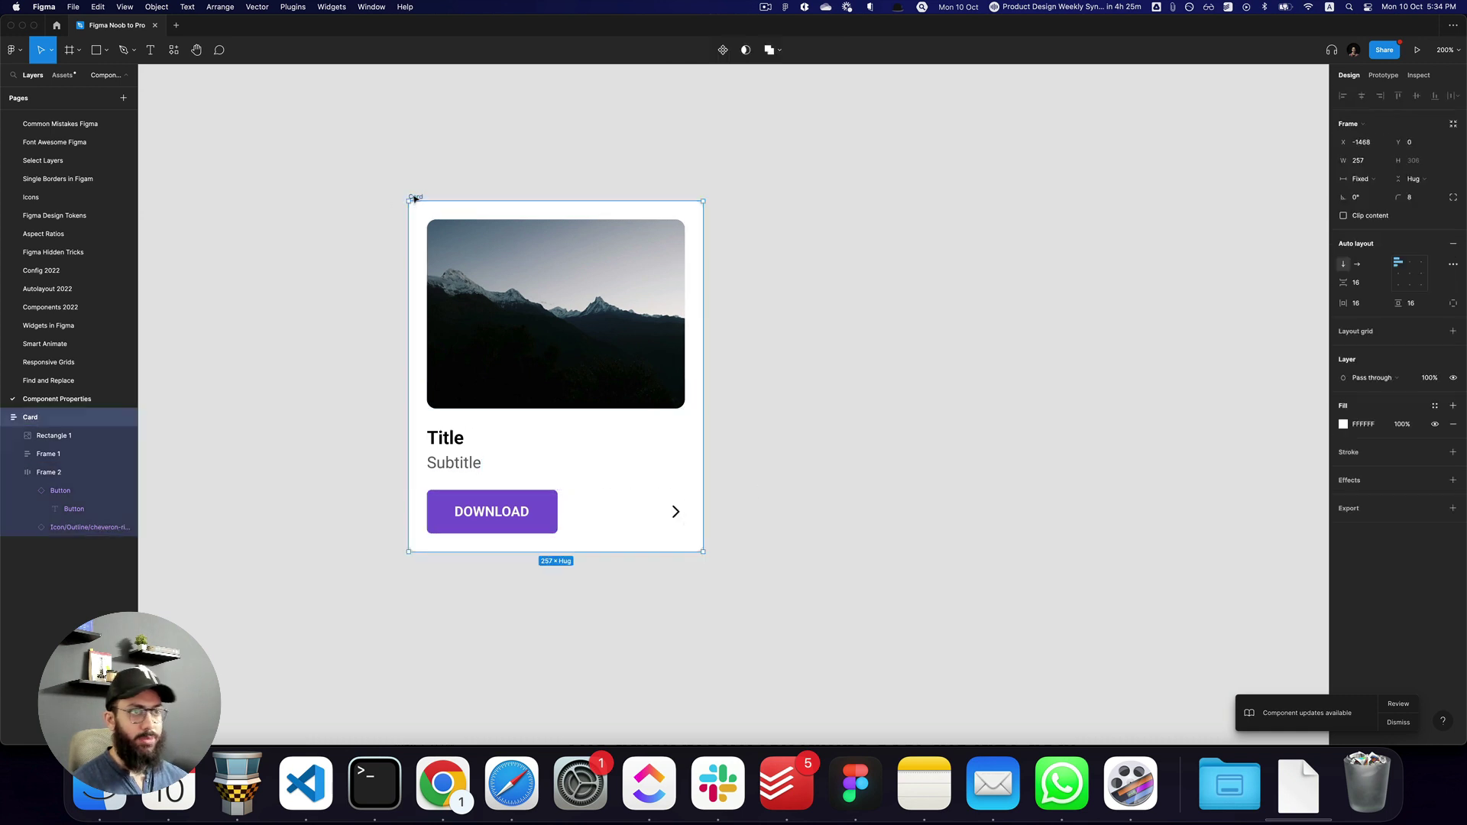
pyautogui.press('alt+super')
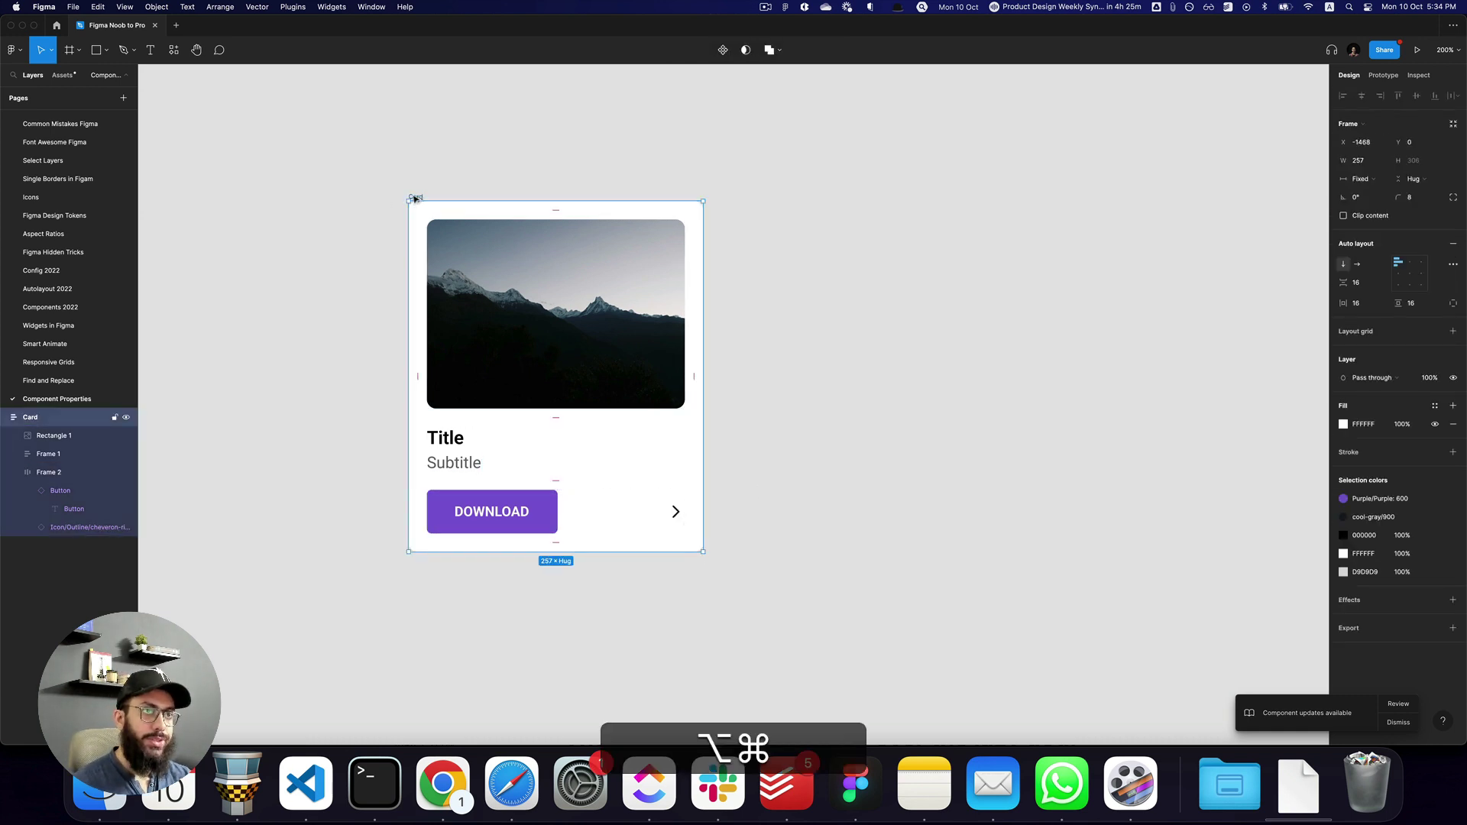
pyautogui.press('alt+super+k')
pyautogui.hotkey('alt', 'shift')
pyautogui.moveTo(543, 327); pyautogui.dragTo(840, 320)
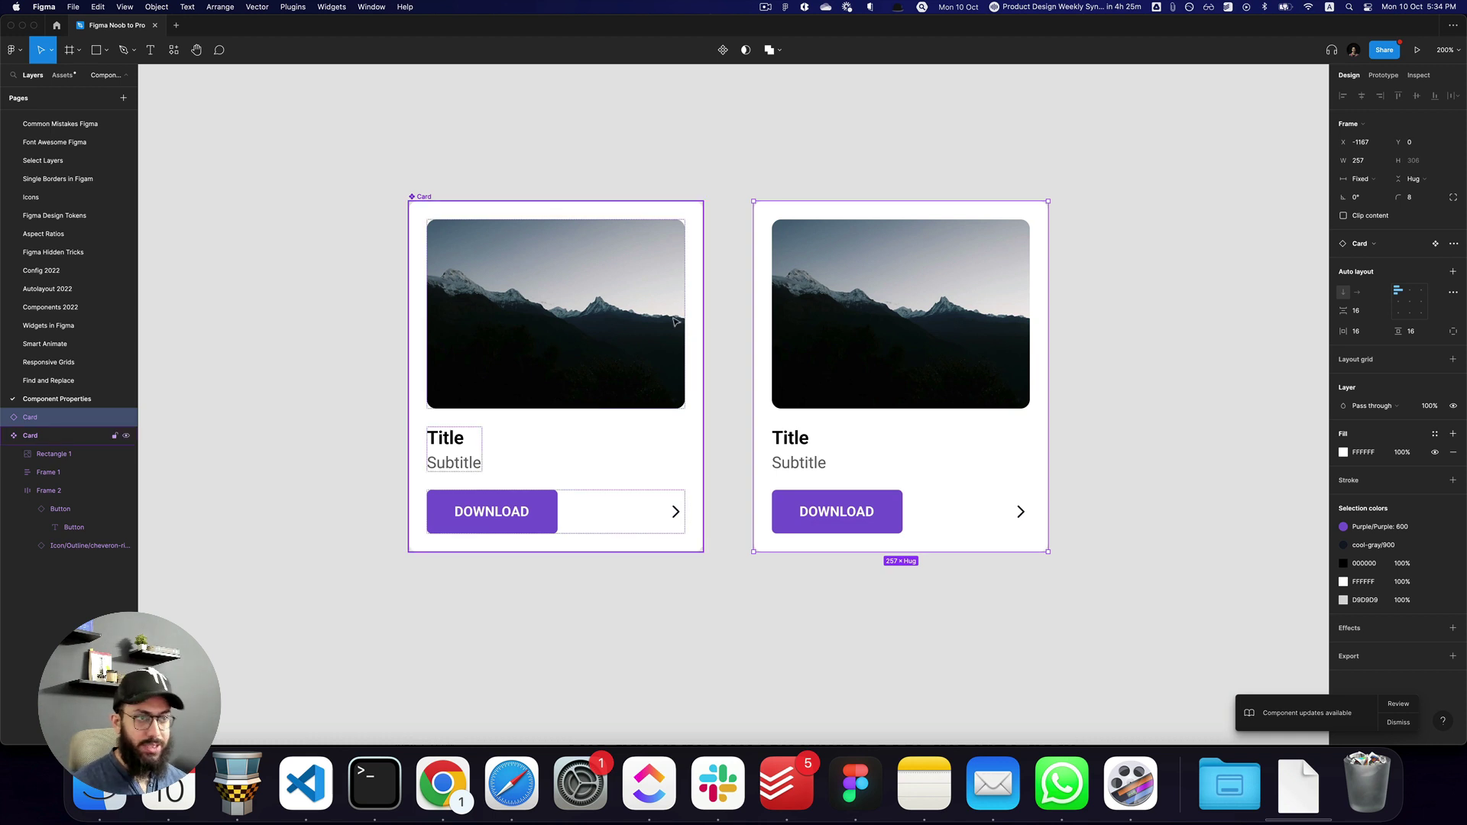
# Set the main card's title and subtitle group, and both texts inside it, to Fill container width
pyautogui.click(471, 440)
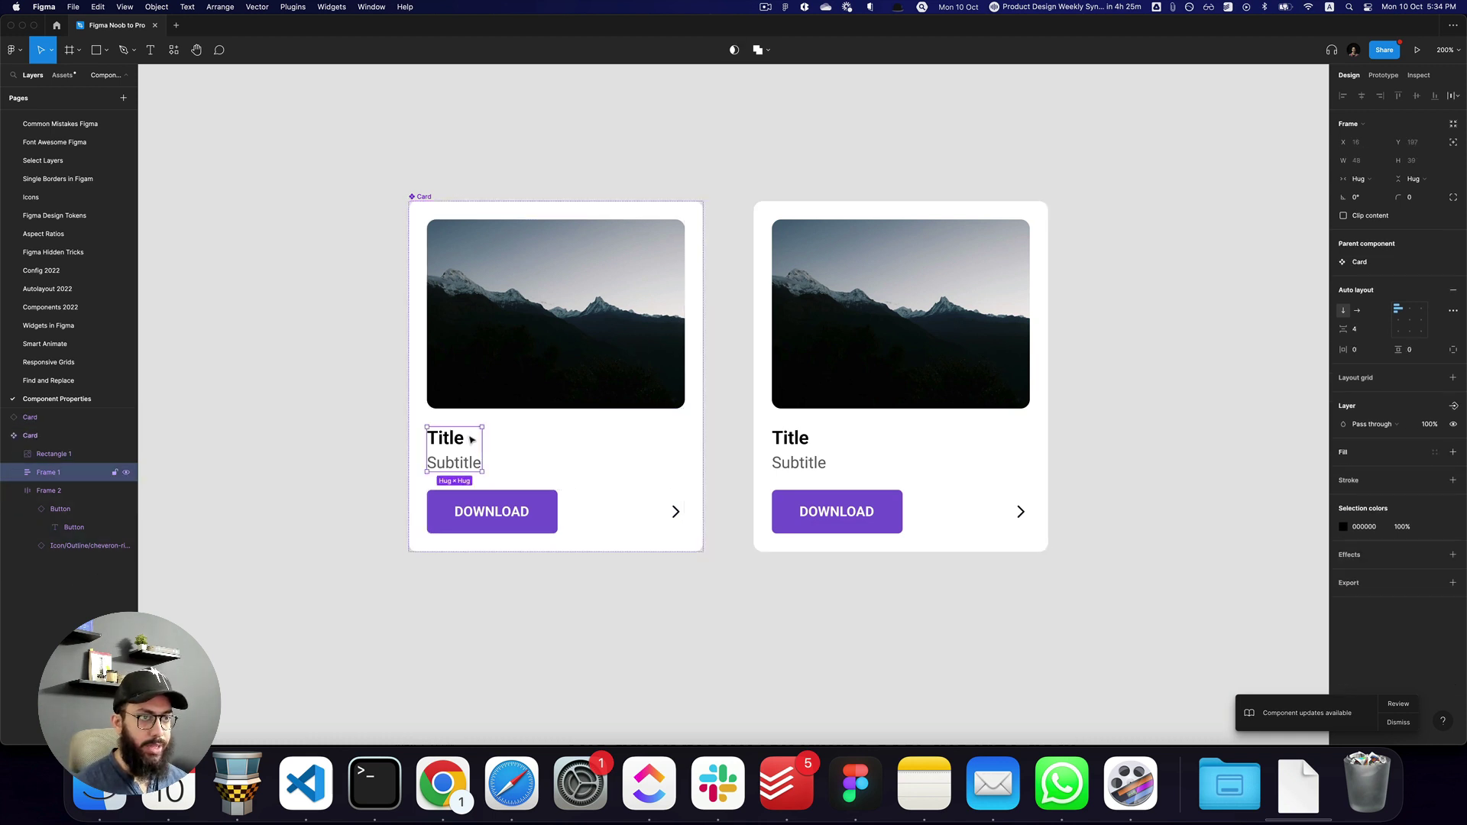
pyautogui.click(1360, 179)
pyautogui.click(1370, 196)
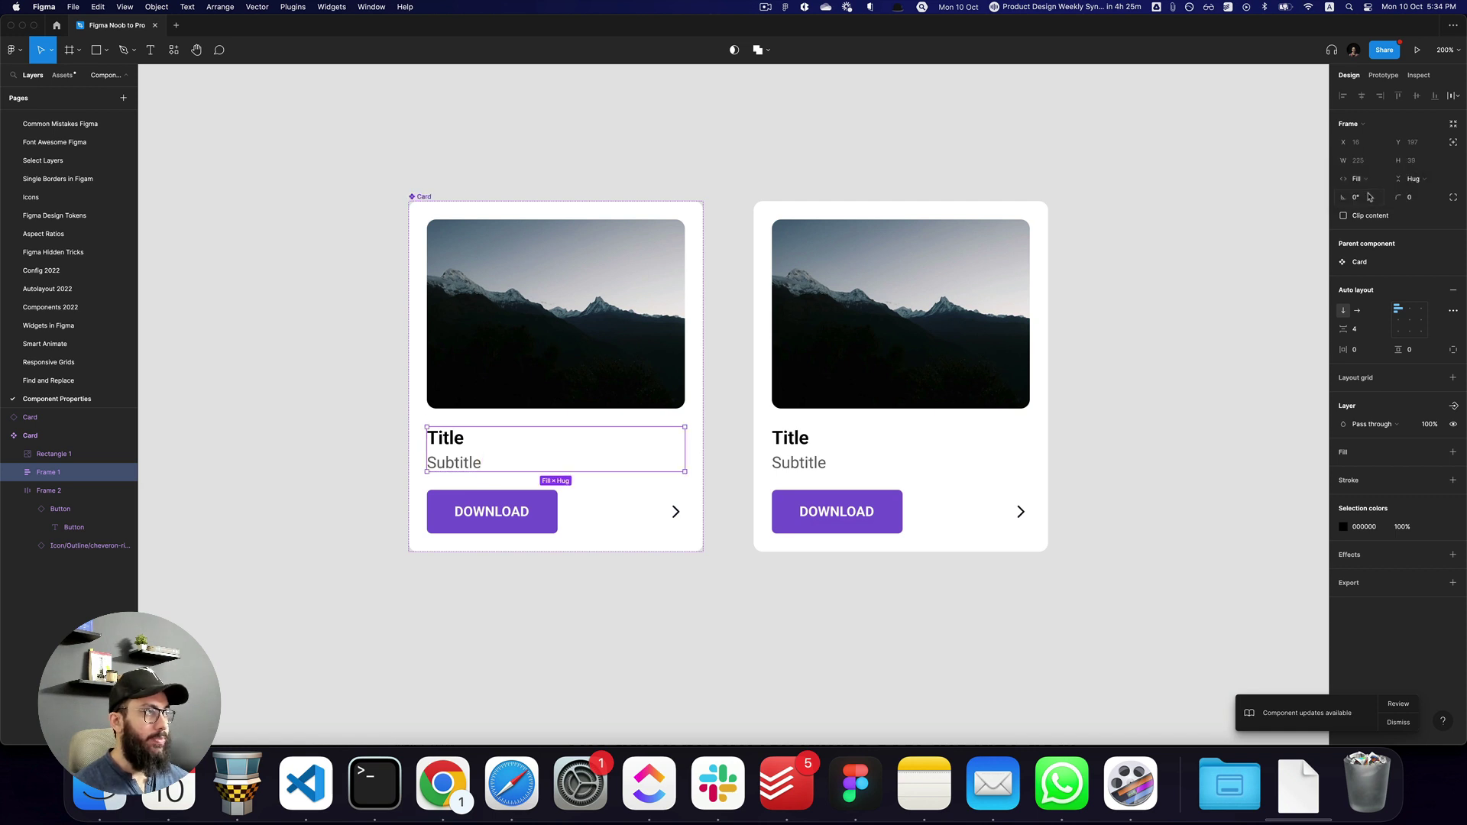
pyautogui.press('Return')
pyautogui.click(1371, 162)
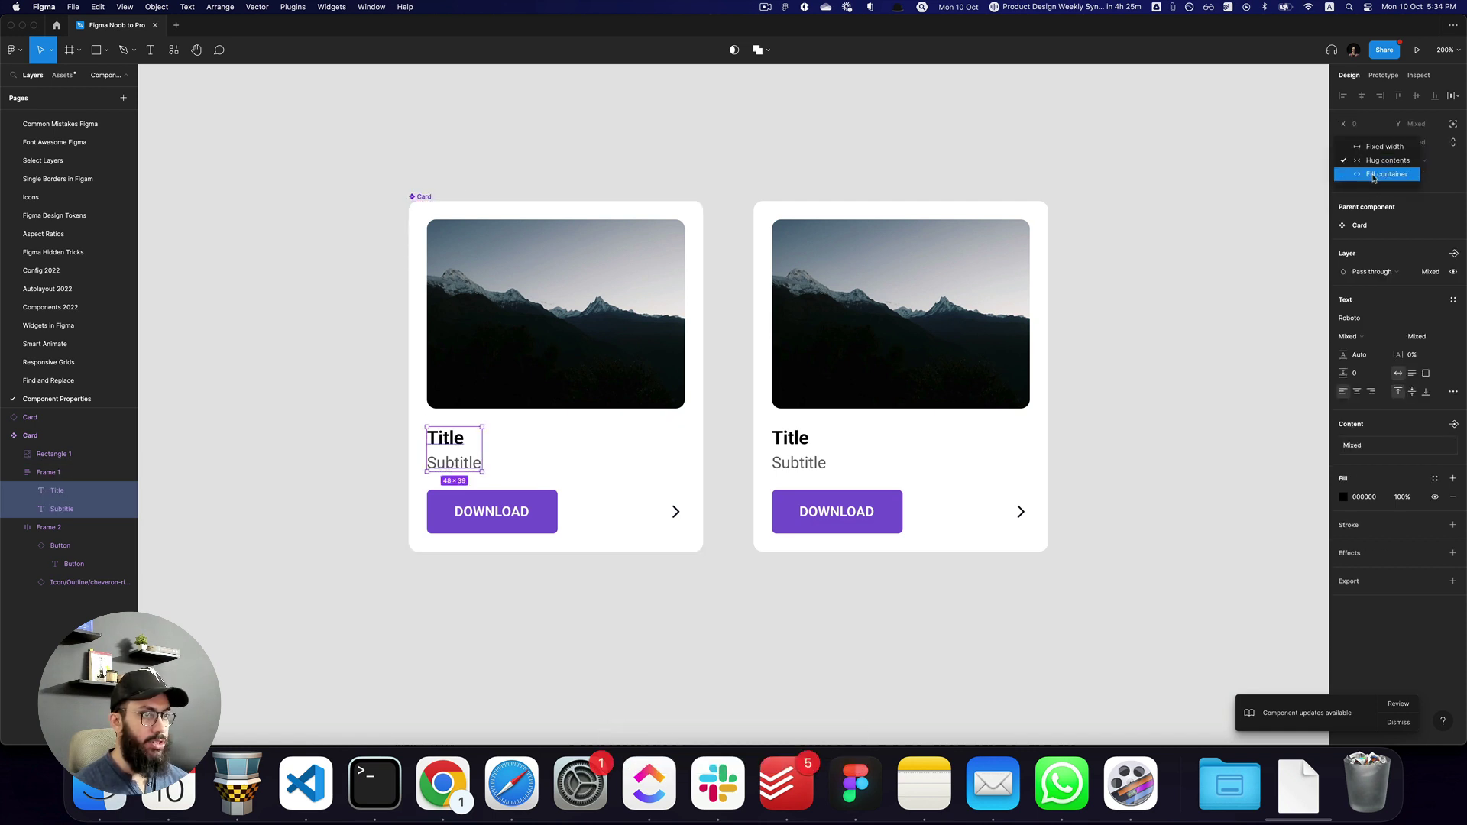
pyautogui.click(1373, 174)
# Change the card instance's title to "Really beautiful image"
pyautogui.keyDown('super'); pyautogui.doubleClick(809, 441); pyautogui.keyUp('super')
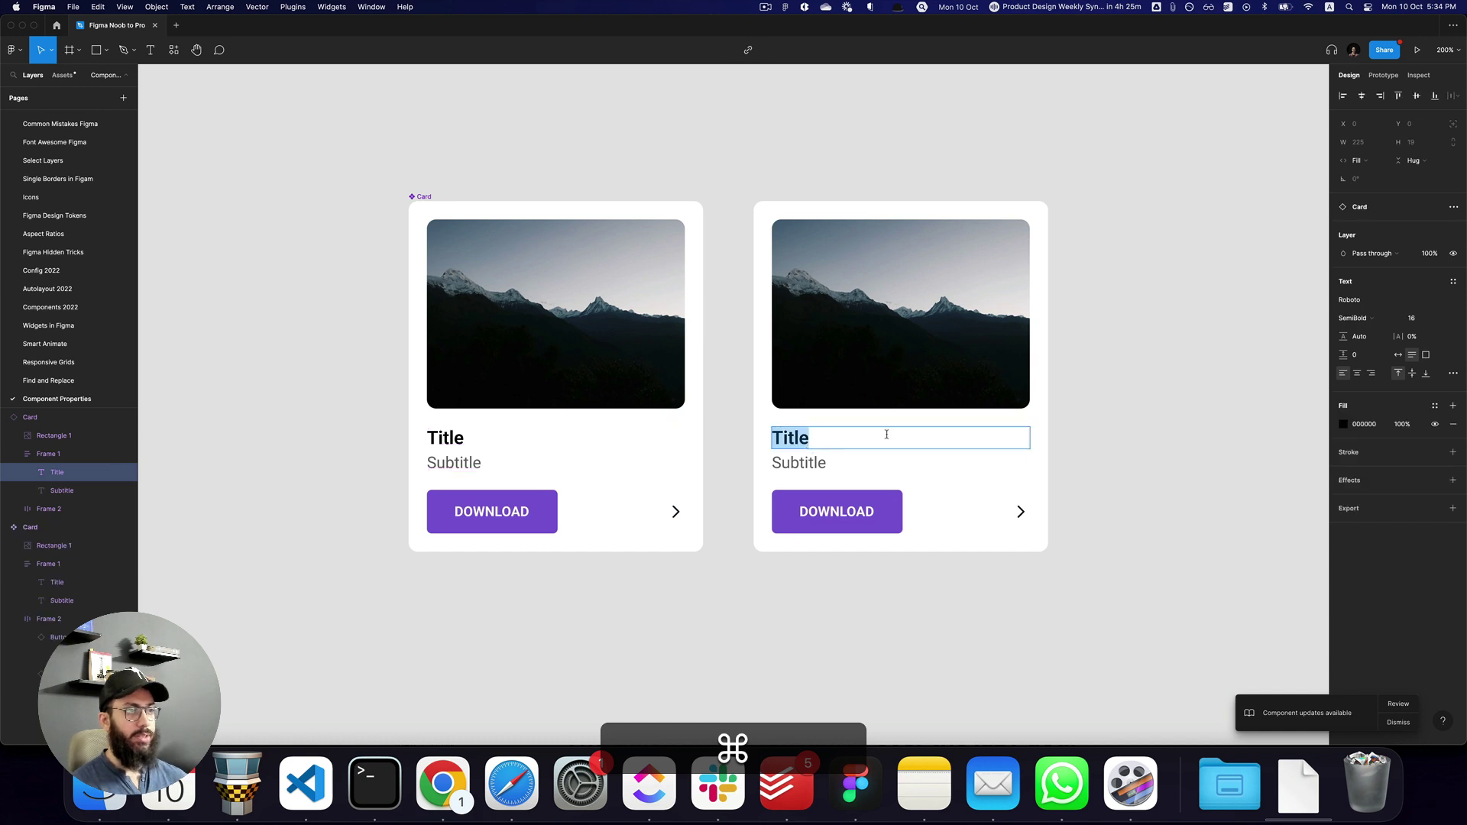
pyautogui.write('Really beautiful image')
pyautogui.press('Escape')
# Replace the card instance's subtitle with five generated Lorem ipsum sentences
pyautogui.keyDown('super'); pyautogui.click(802, 468); pyautogui.keyUp('super')
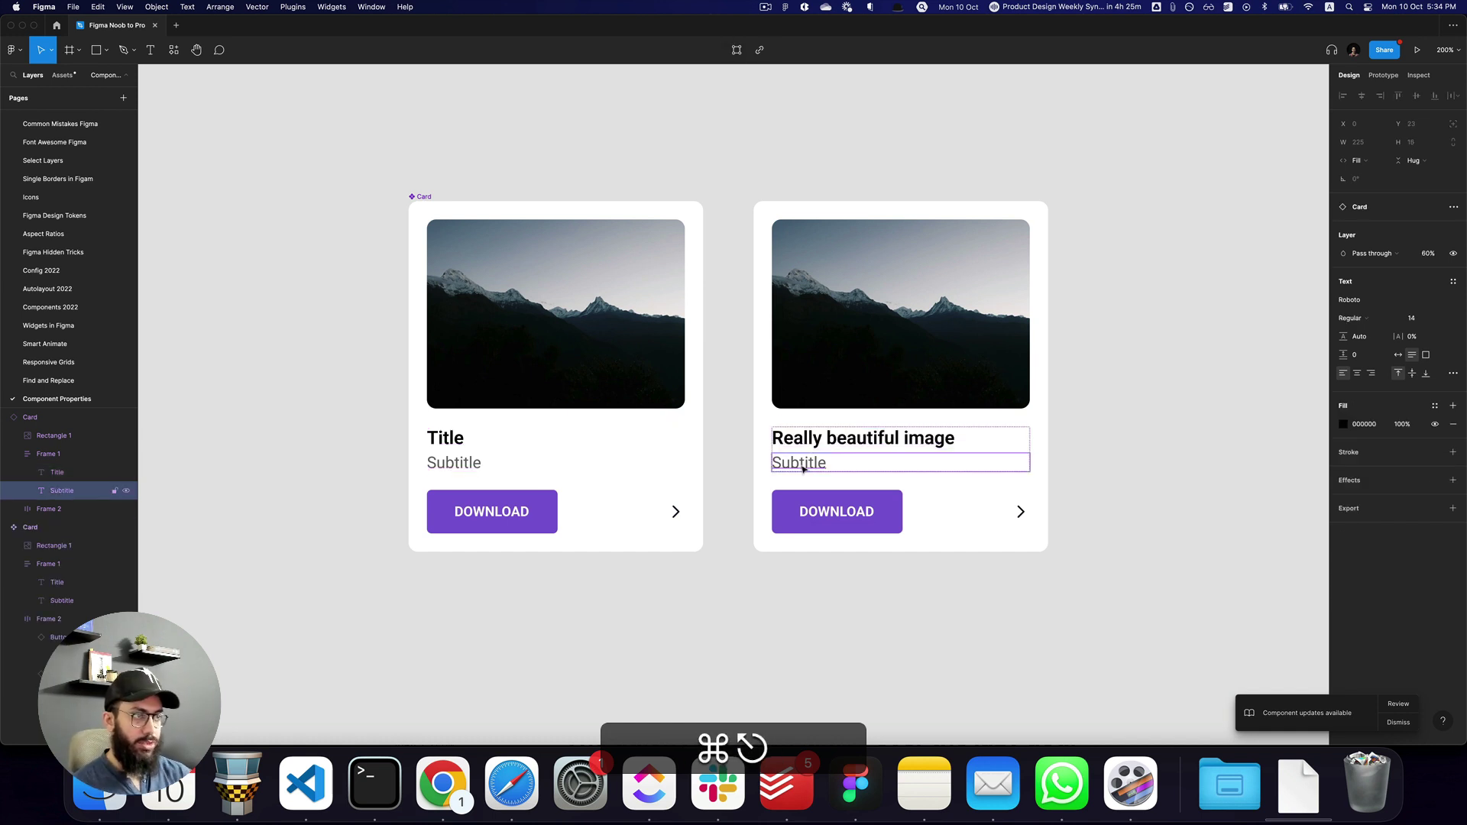
pyautogui.press('super+p')
pyautogui.write('m')
pyautogui.press('Return')
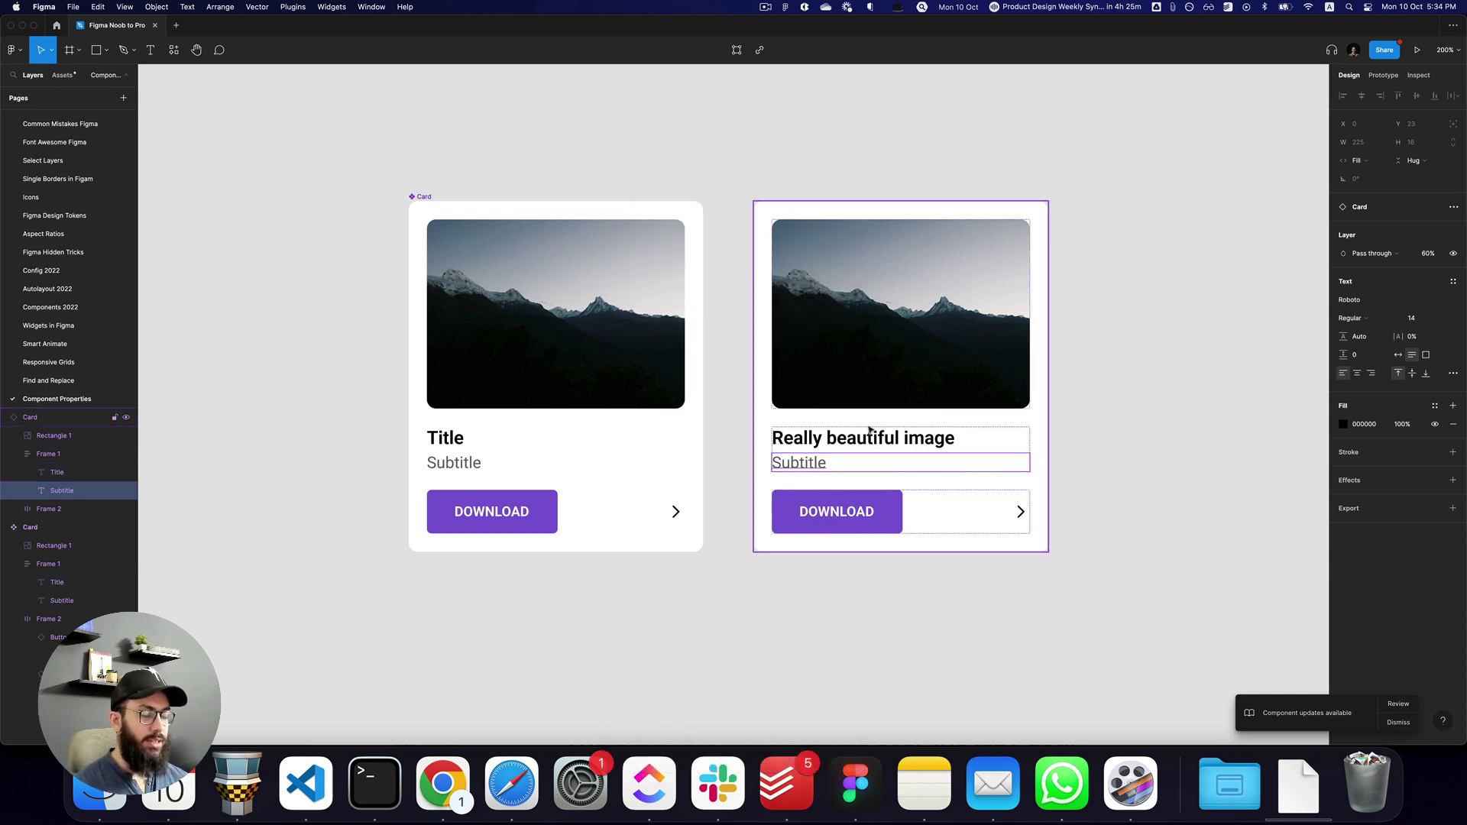
pyautogui.click(793, 417)
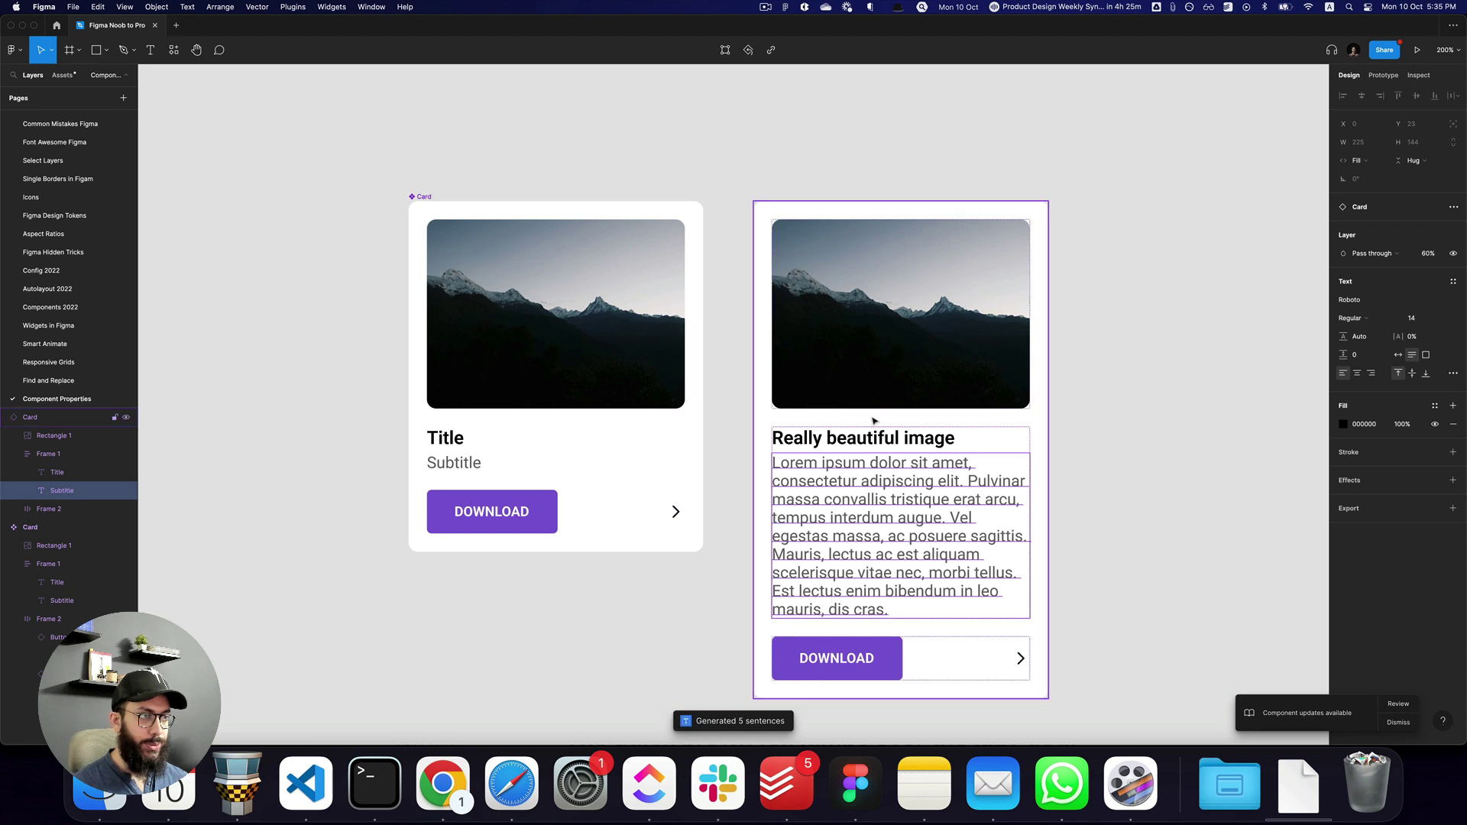
pyautogui.click(1071, 420)
pyautogui.press('super+0')
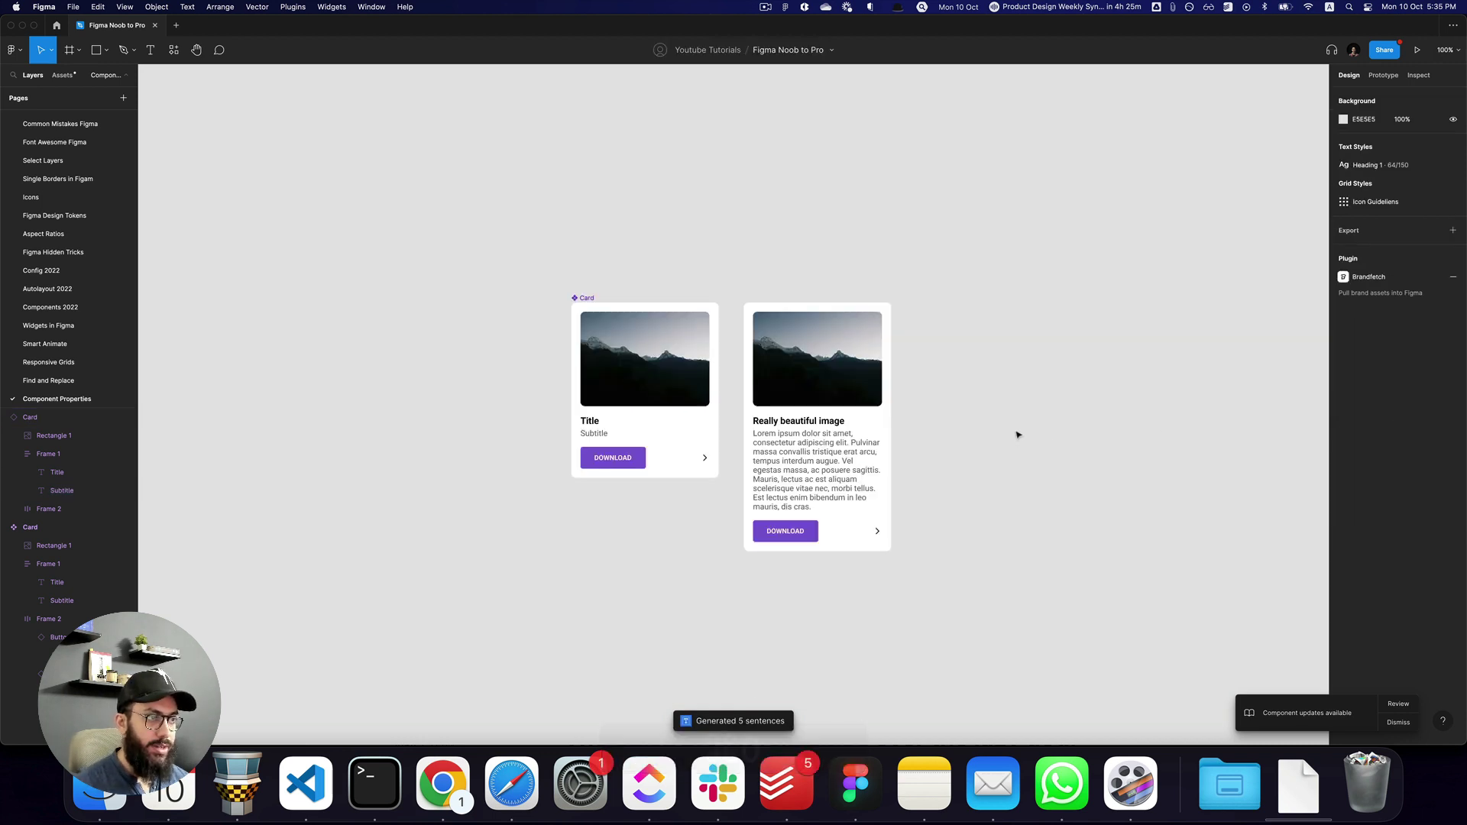
# Shorten the instance's placeholder text so that it ends after "tempus interdum augue."
pyautogui.doubleClick(841, 461)
pyautogui.press('super+z')
pyautogui.press('super+z')
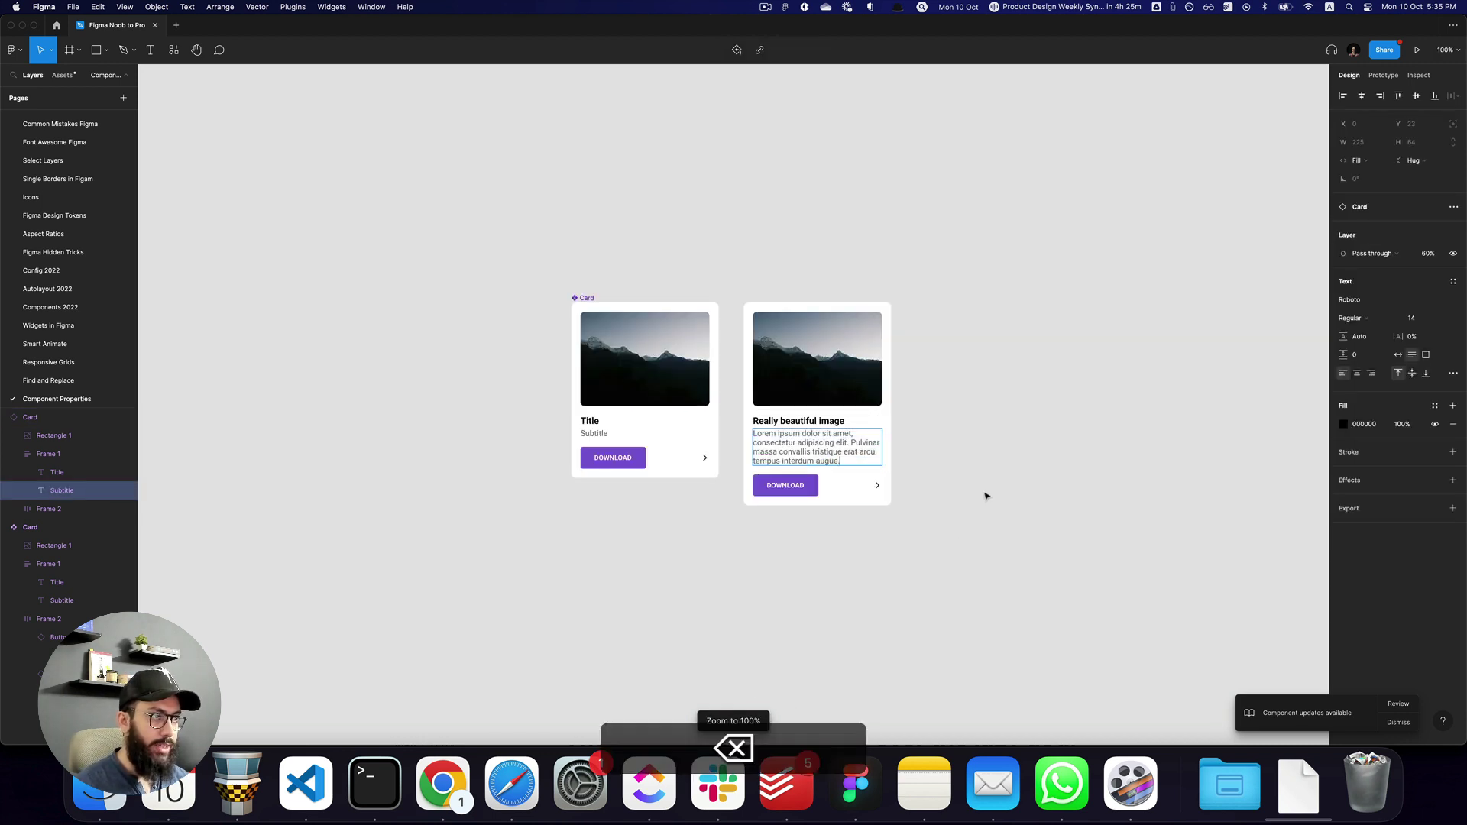
# Rename the main component's button row as "Card Footer" and collapse the layer list
pyautogui.doubleClick(665, 461)
pyautogui.press('super+r')
pyautogui.write('Card Footer')
pyautogui.press('Return')
pyautogui.hotkey('alt', 'l')
# Rename the picture layer in the main card component as "Image"
pyautogui.click(658, 390)
pyautogui.press('super+r')
pyautogui.write('Image')
pyautogui.press('Return')
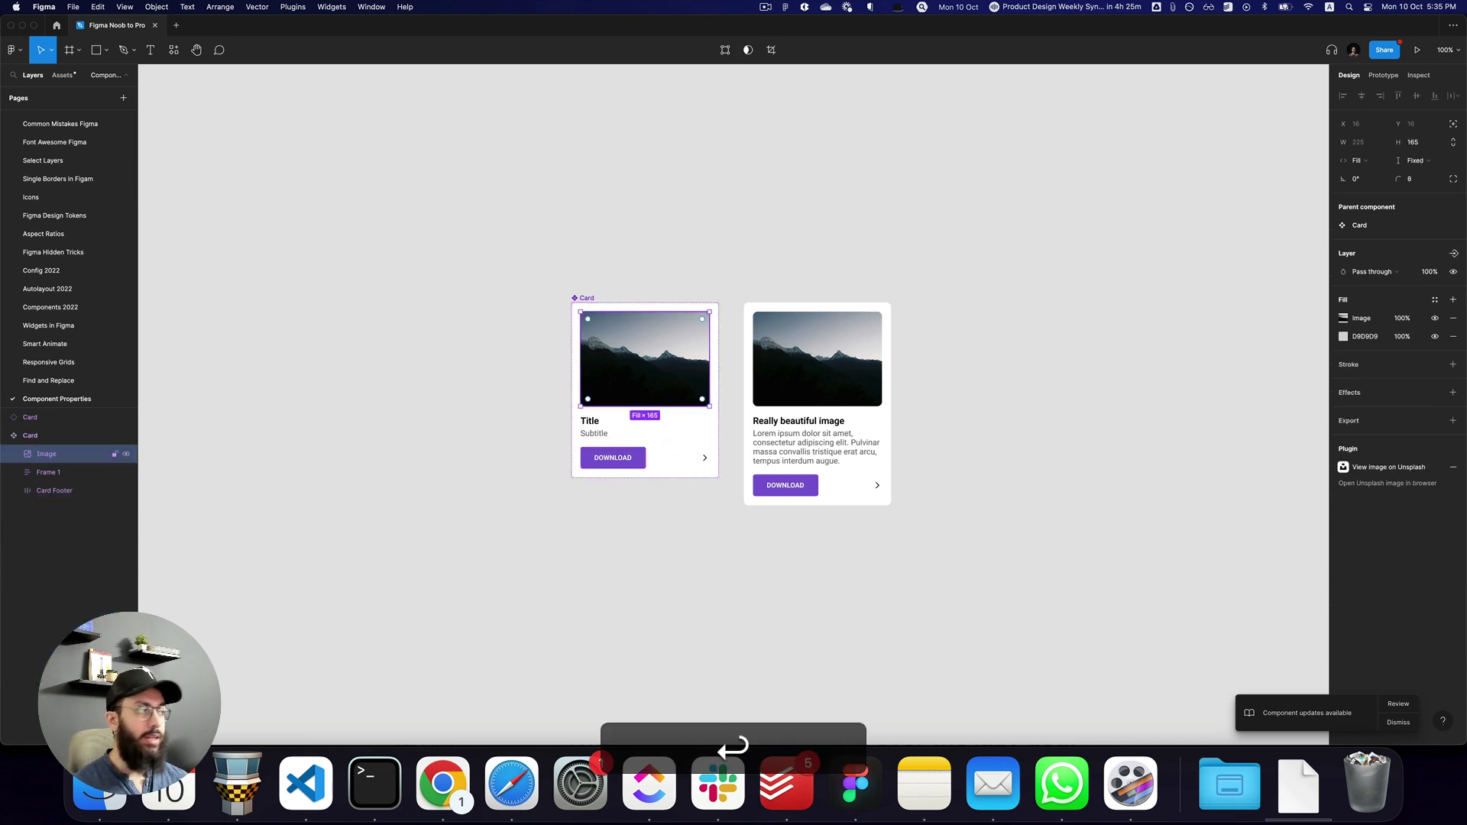
# Create a visibility property named "Image" with value True for the picture in the main card component
pyautogui.click(1453, 252)
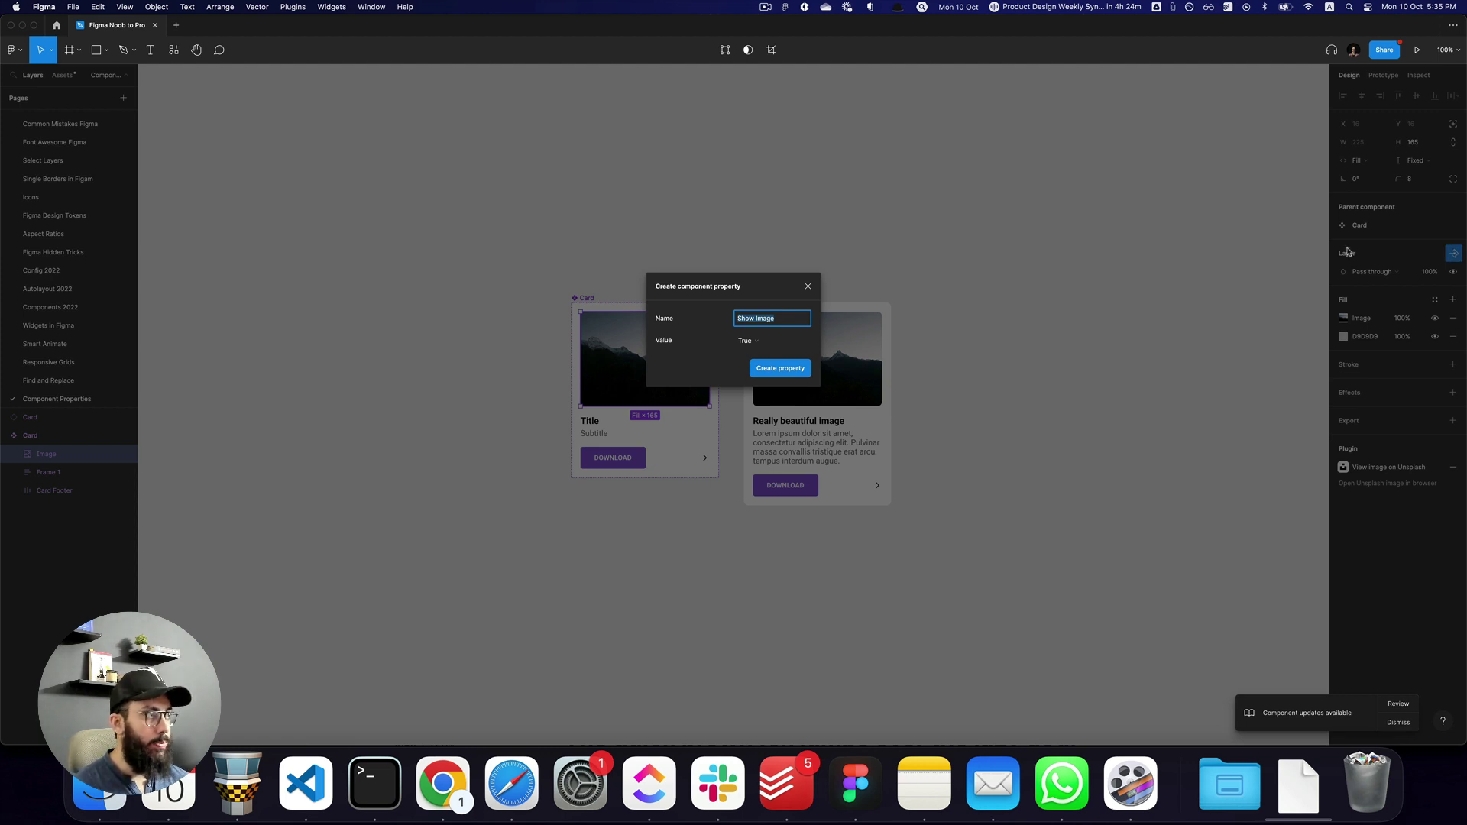
pyautogui.press('Escape')
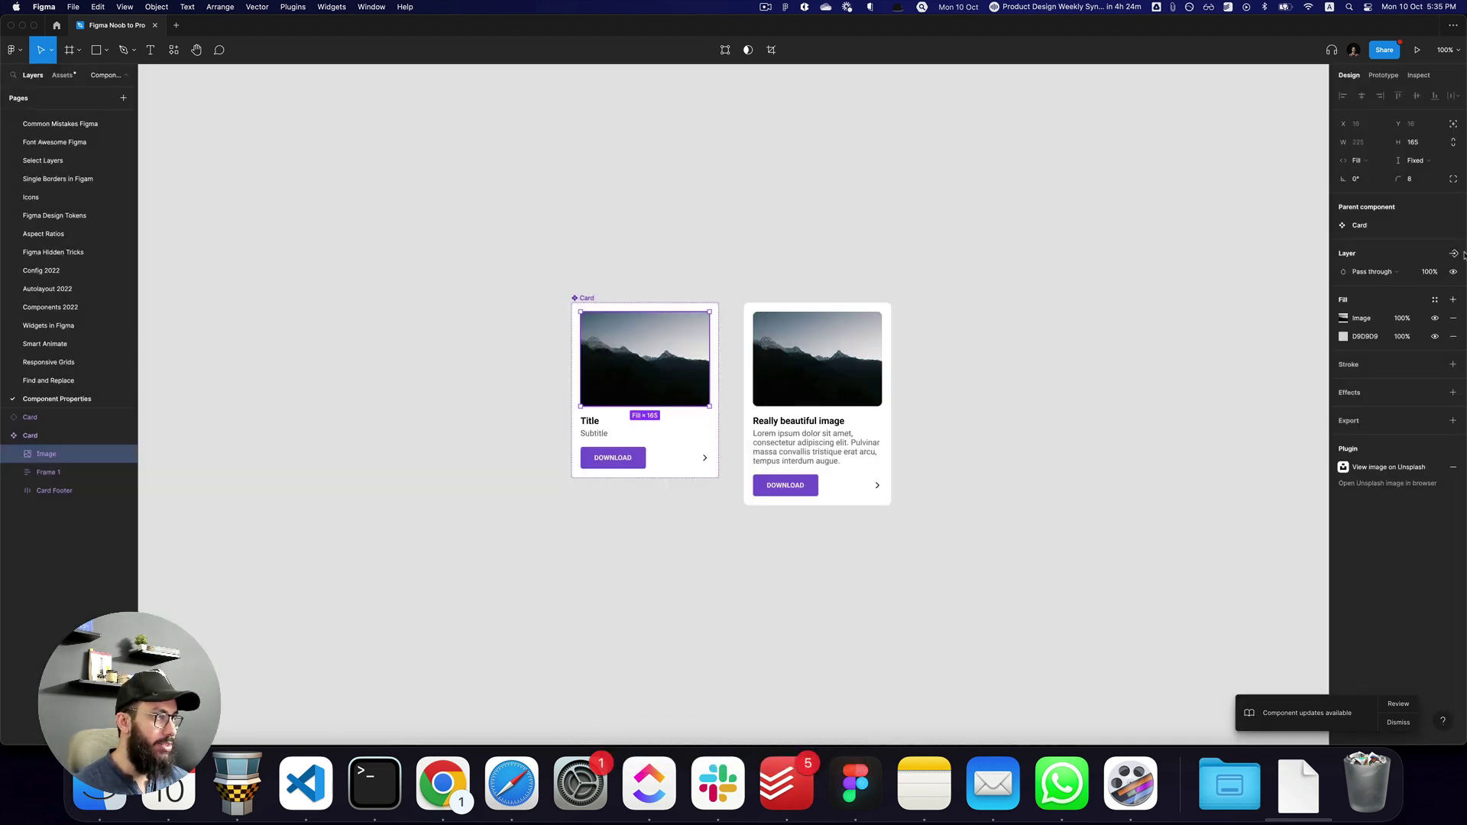
pyautogui.click(1453, 253)
pyautogui.write('Image')
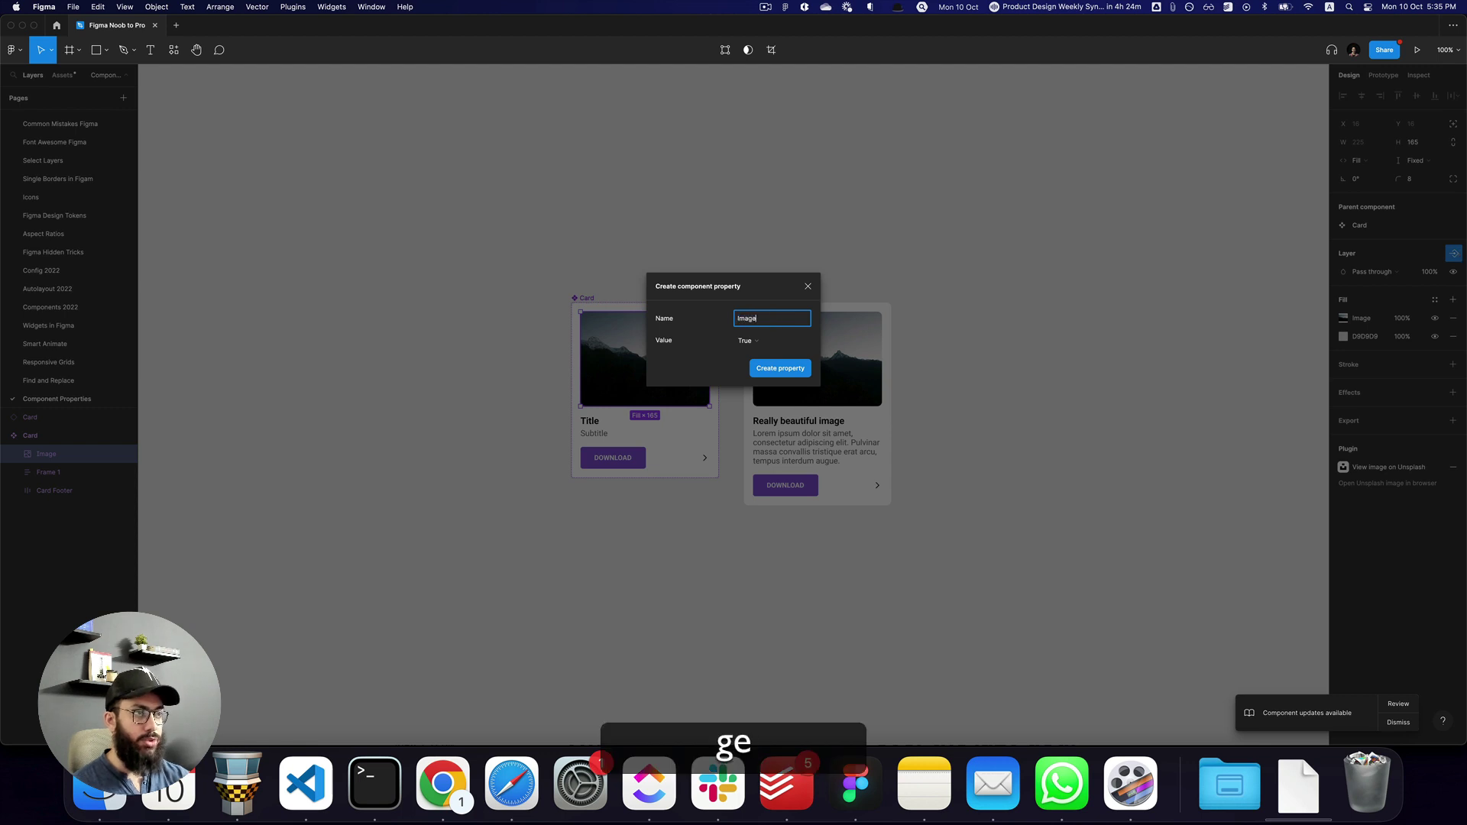
pyautogui.press('Return')
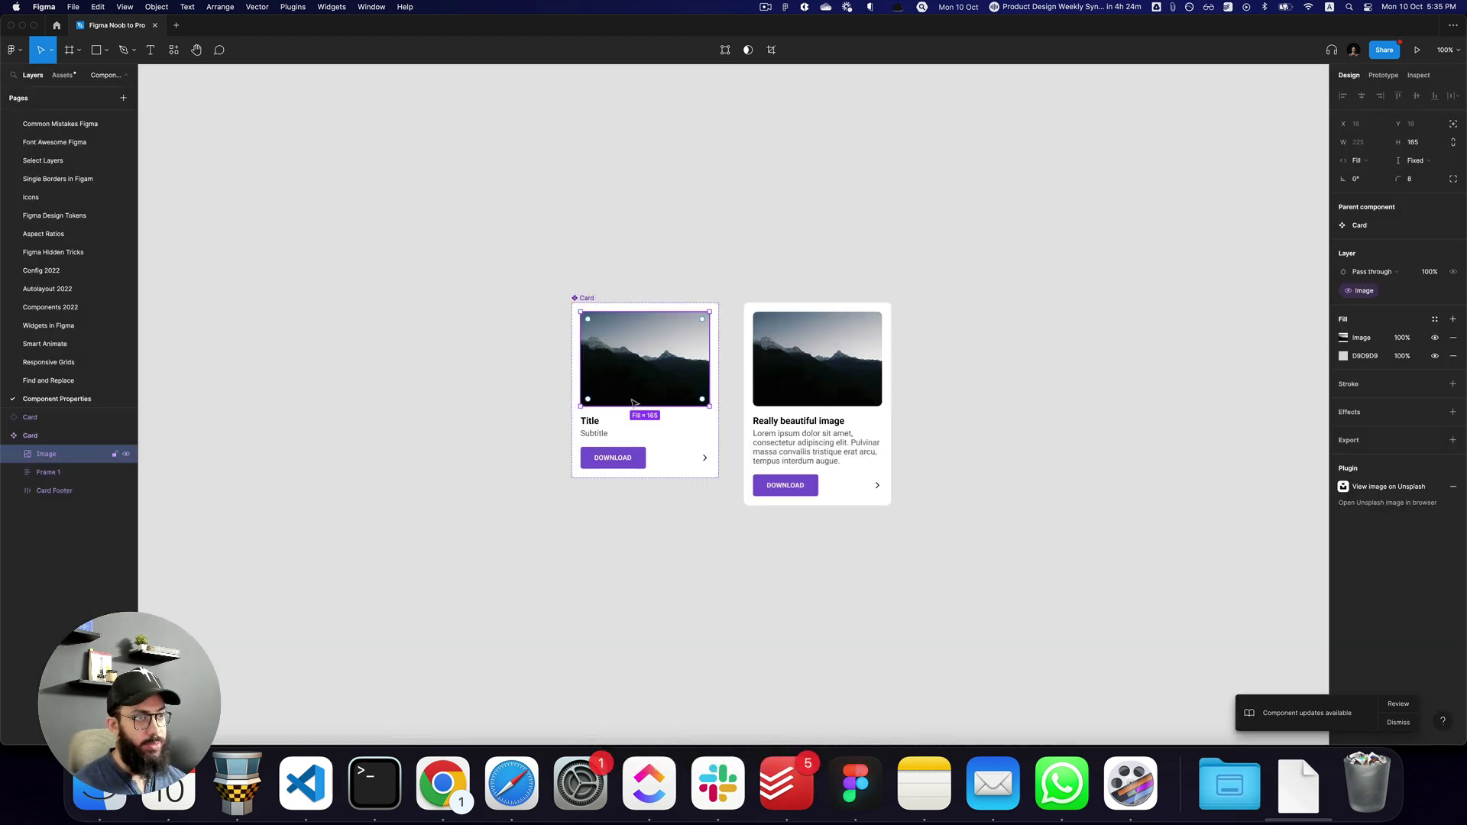
# Create a visibility property named "Card Footer" with value True for the main card's footer row
pyautogui.click(614, 458)
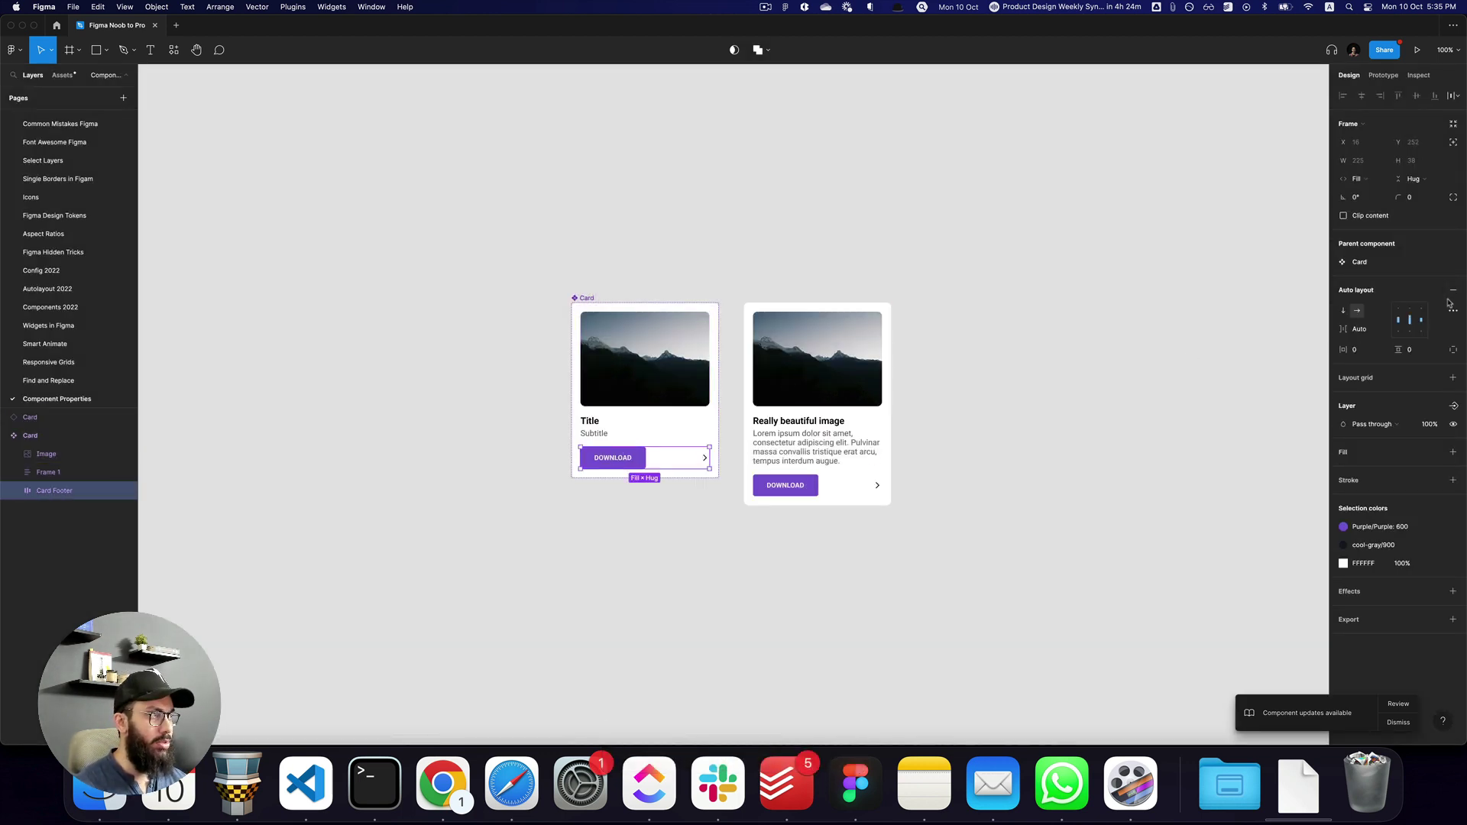
pyautogui.click(1454, 406)
pyautogui.click(1385, 452)
pyautogui.write('Ima')
pyautogui.press('super+a')
pyautogui.write('Card Footer')
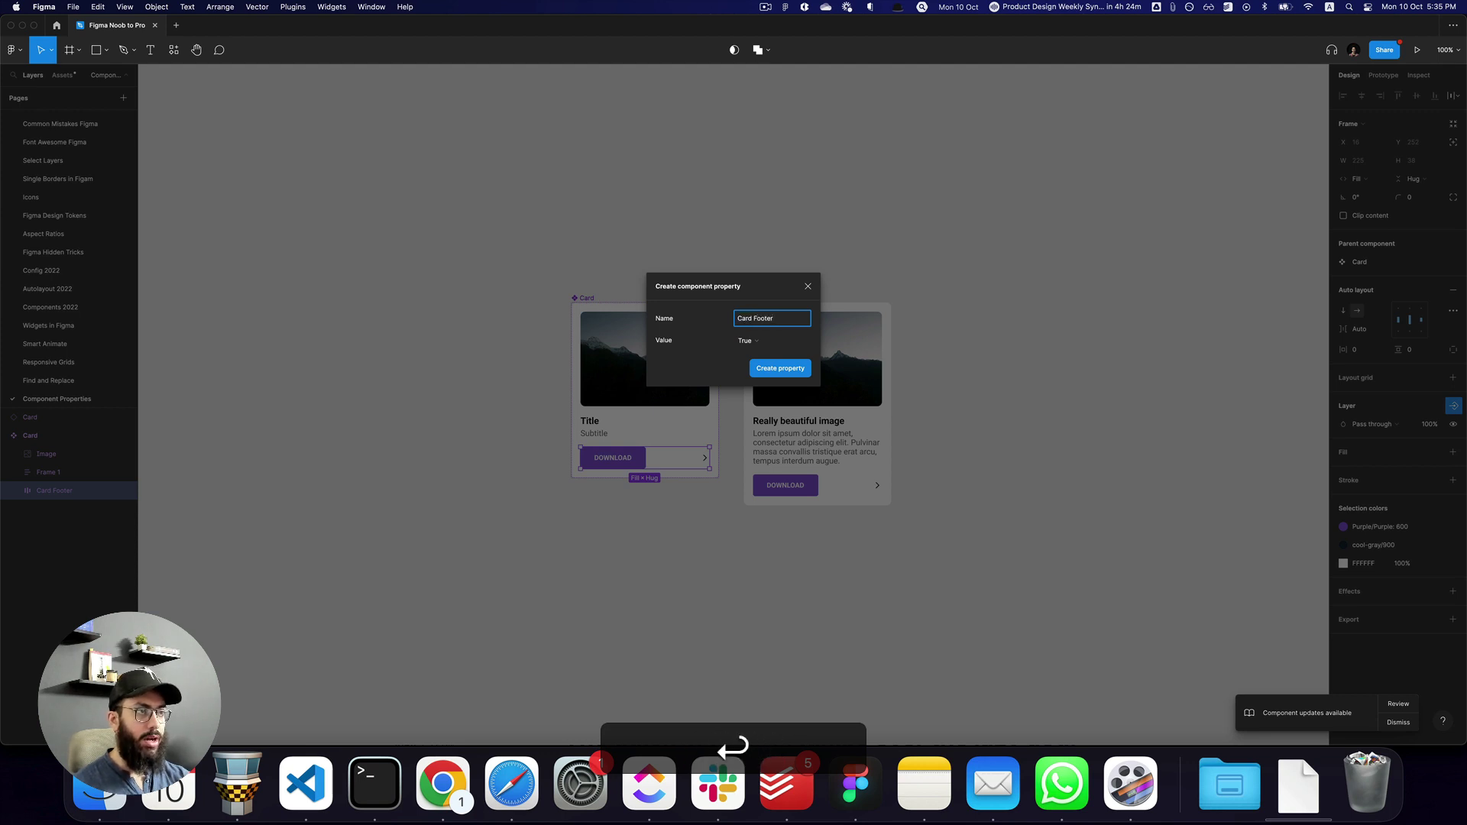
pyautogui.press('Return')
# Switch off the Image and Card Footer properties on the card instance, and undo both changes
pyautogui.click(824, 493)
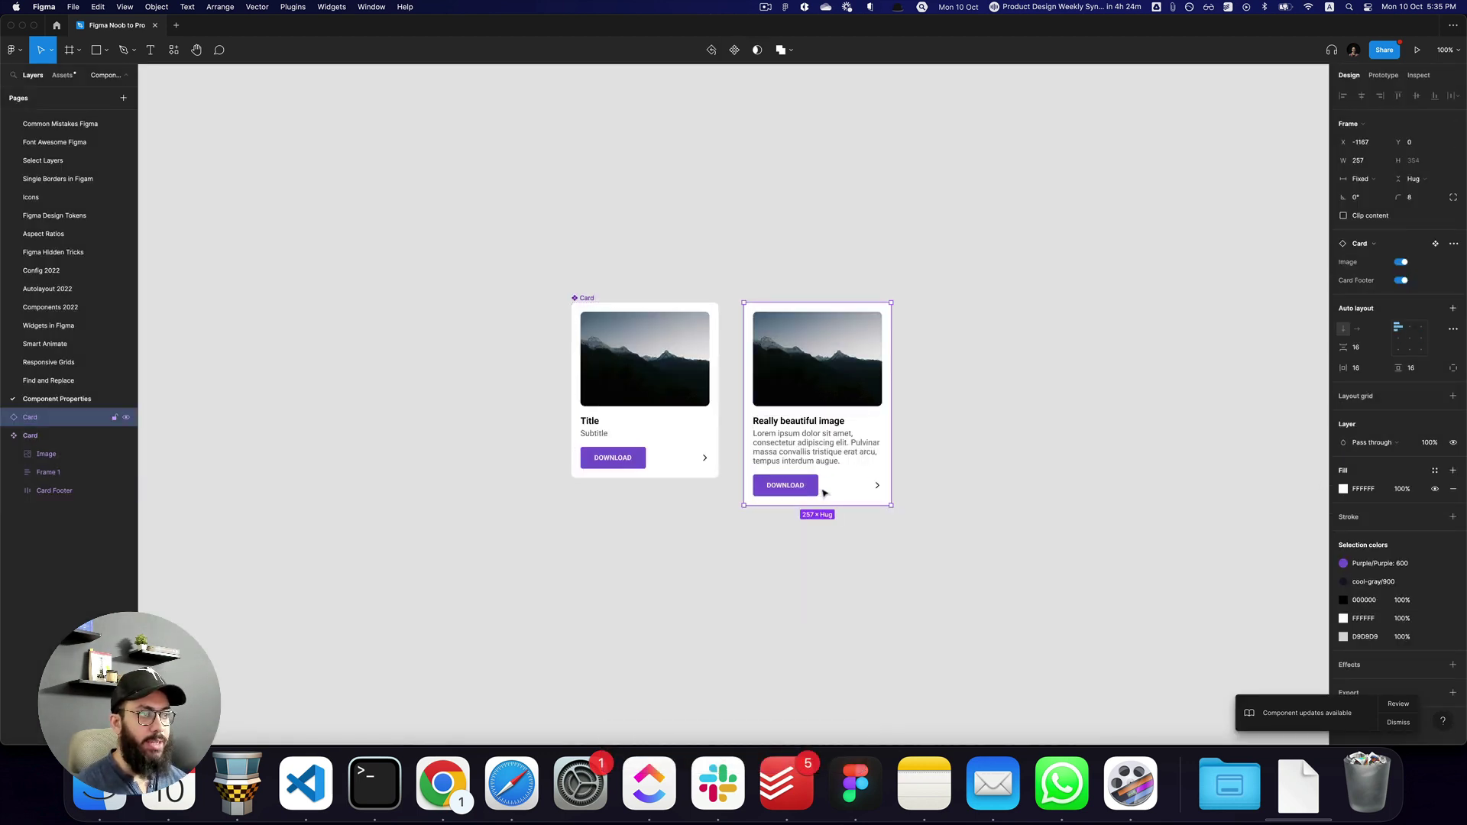
pyautogui.click(1401, 263)
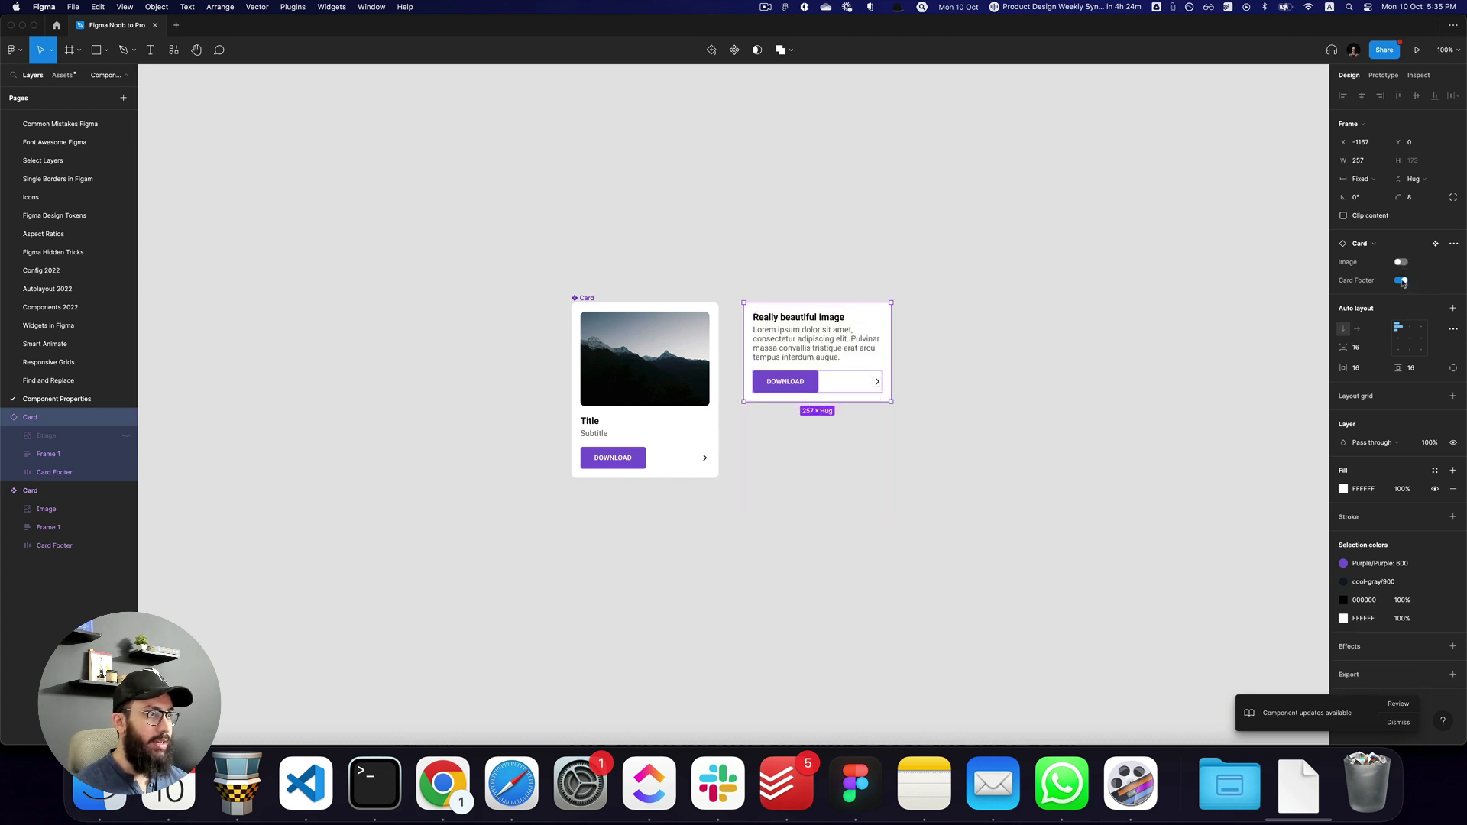
pyautogui.click(1401, 281)
pyautogui.click(1143, 330)
pyautogui.press('super+z')
pyautogui.press('super+z')
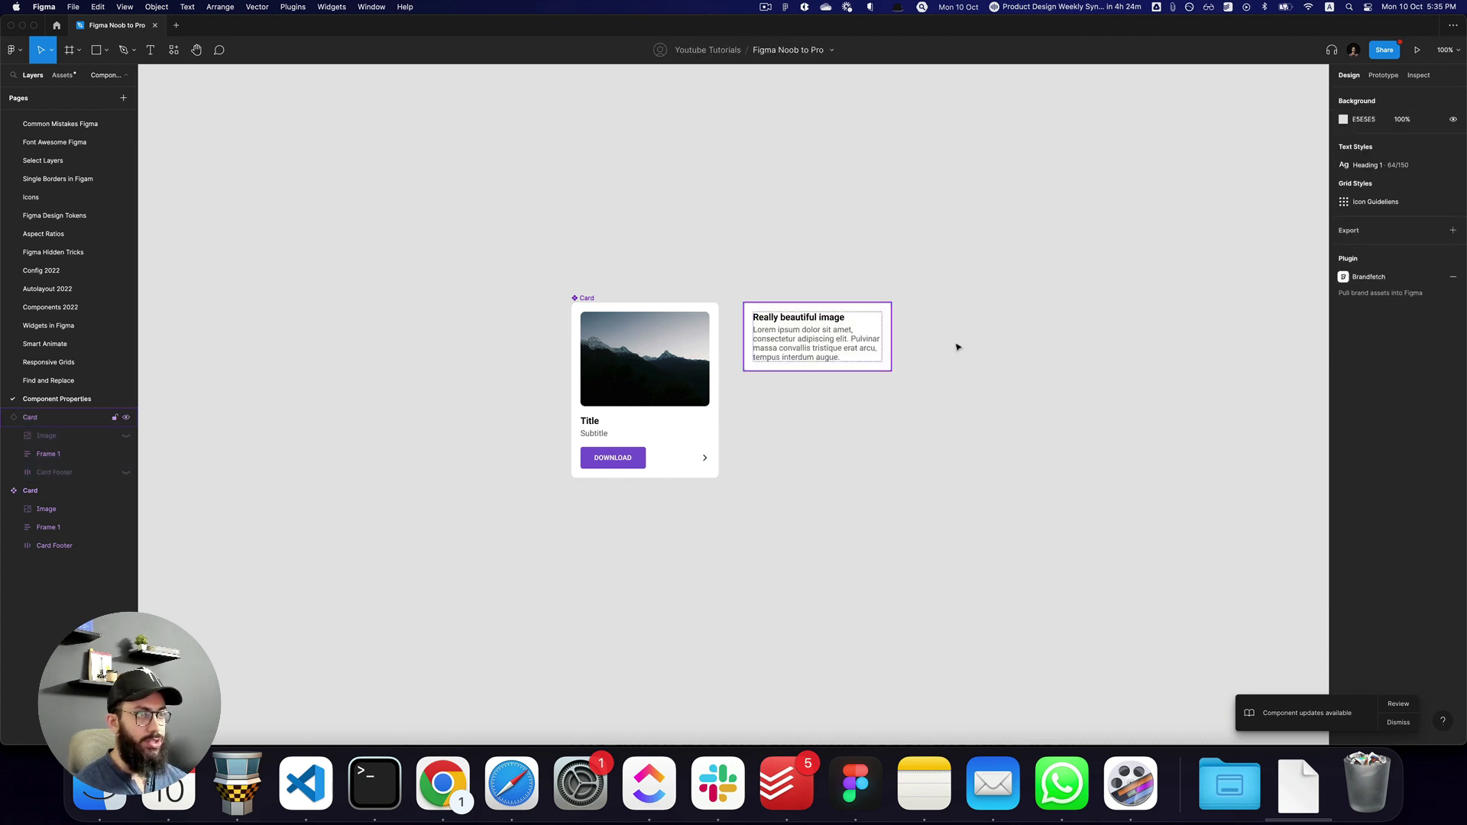
pyautogui.click(964, 348)
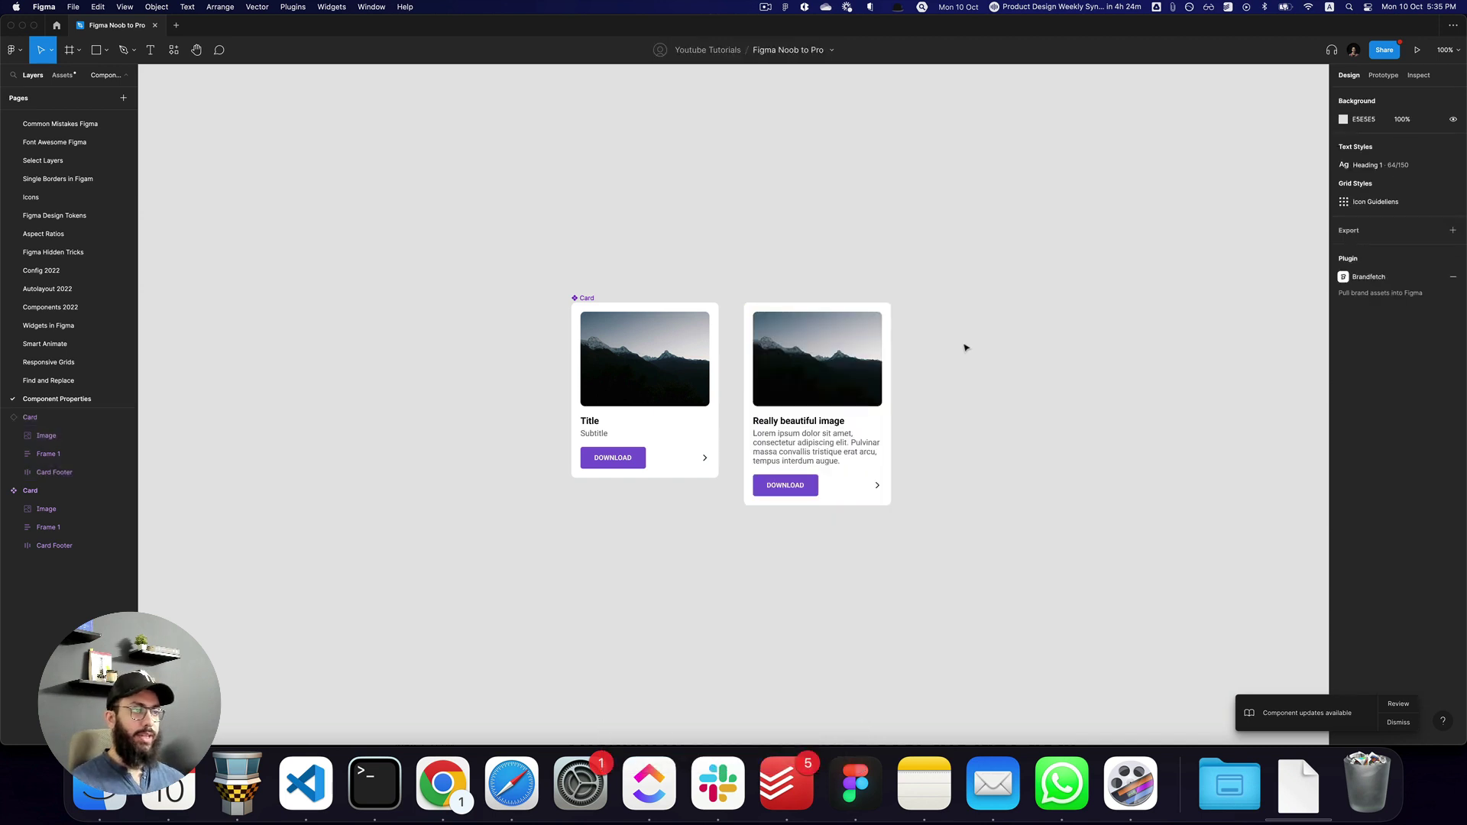
# Try the Secondary type and another type on the DOWNLOAD button nested in the card instance, and undo the changes
pyautogui.doubleClick(633, 463)
pyautogui.click(785, 485)
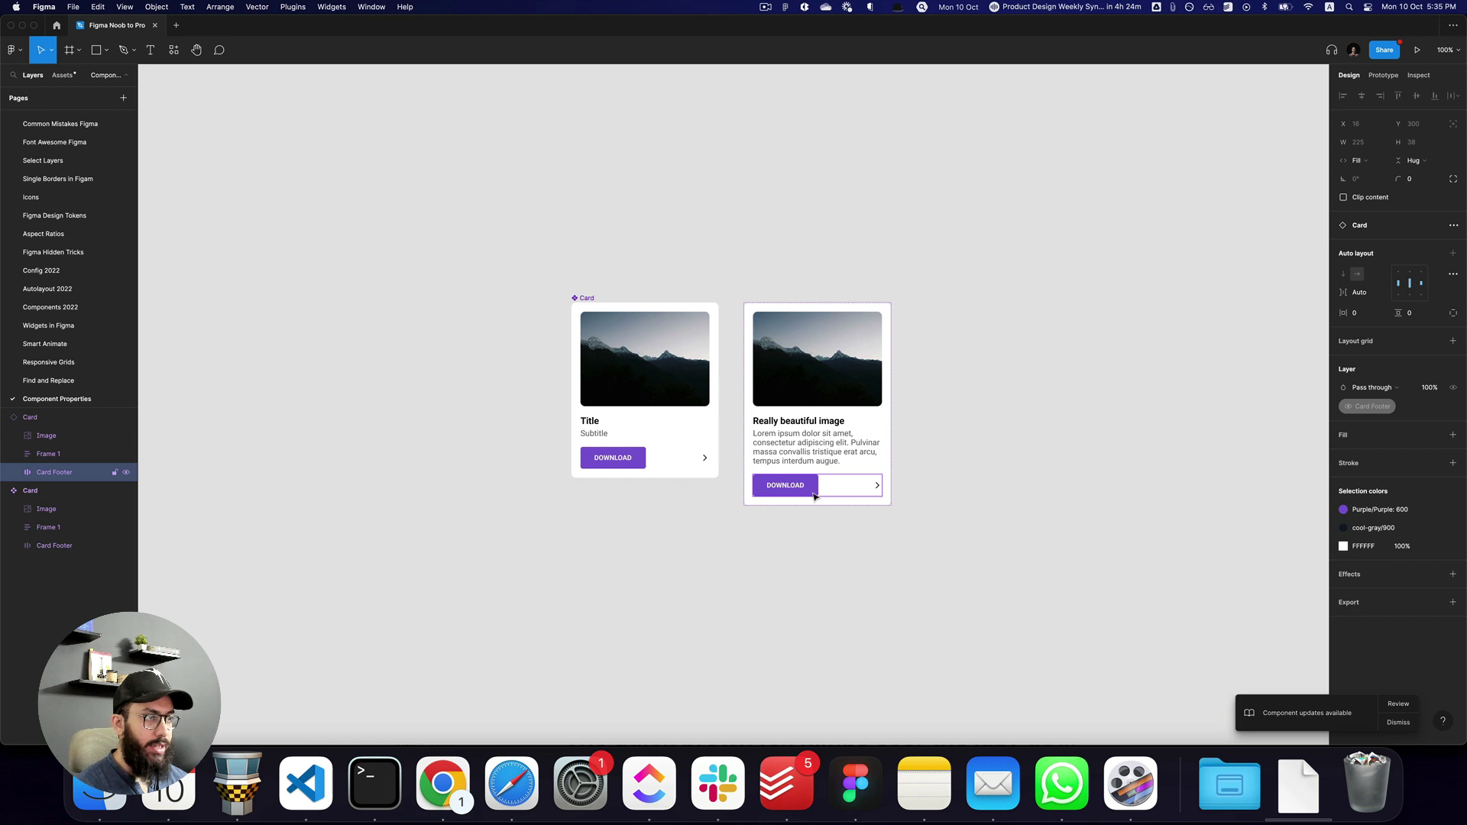
pyautogui.click(1406, 242)
pyautogui.click(1409, 261)
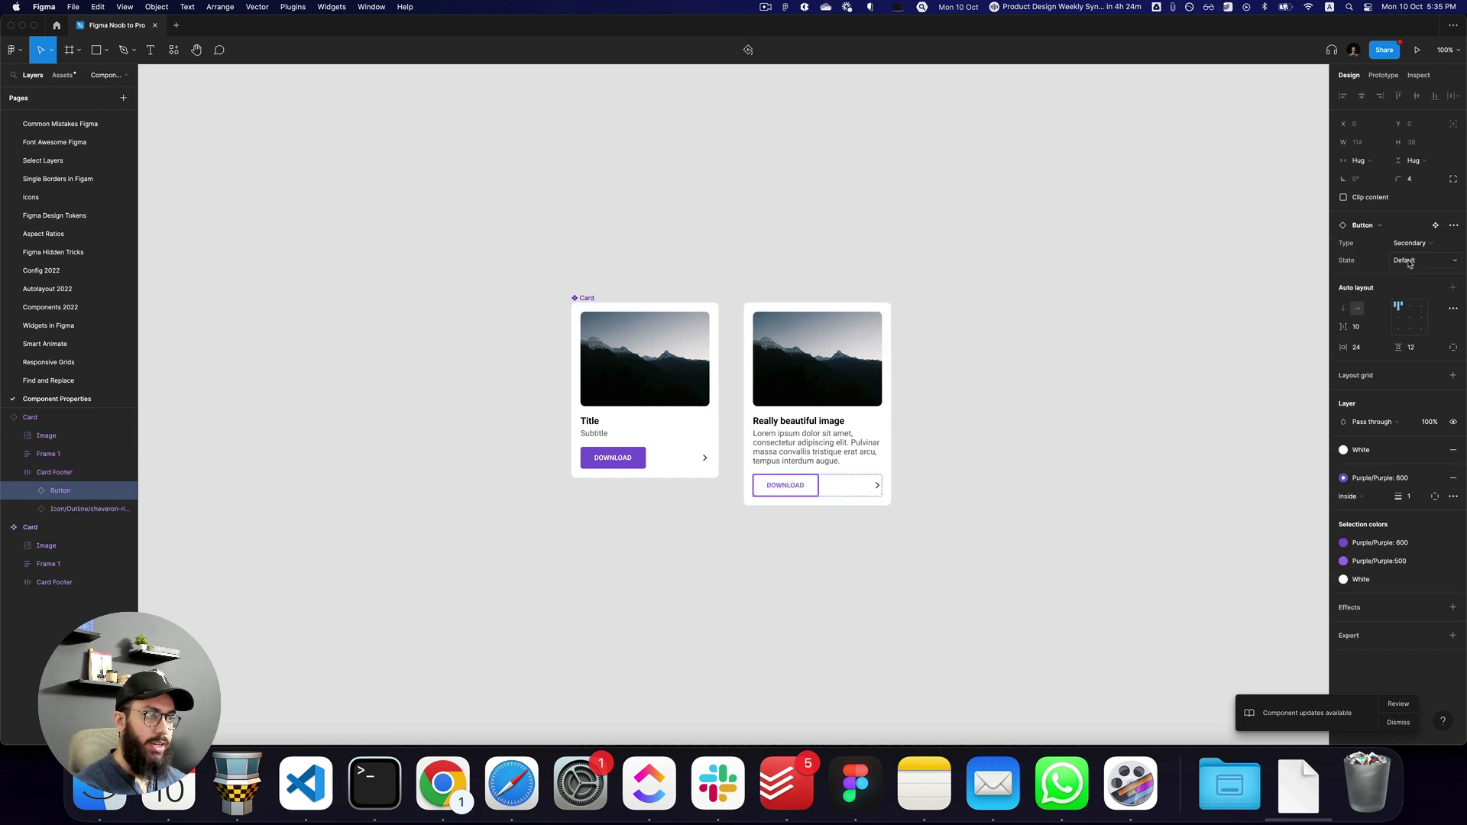
pyautogui.click(1414, 250)
pyautogui.click(1210, 292)
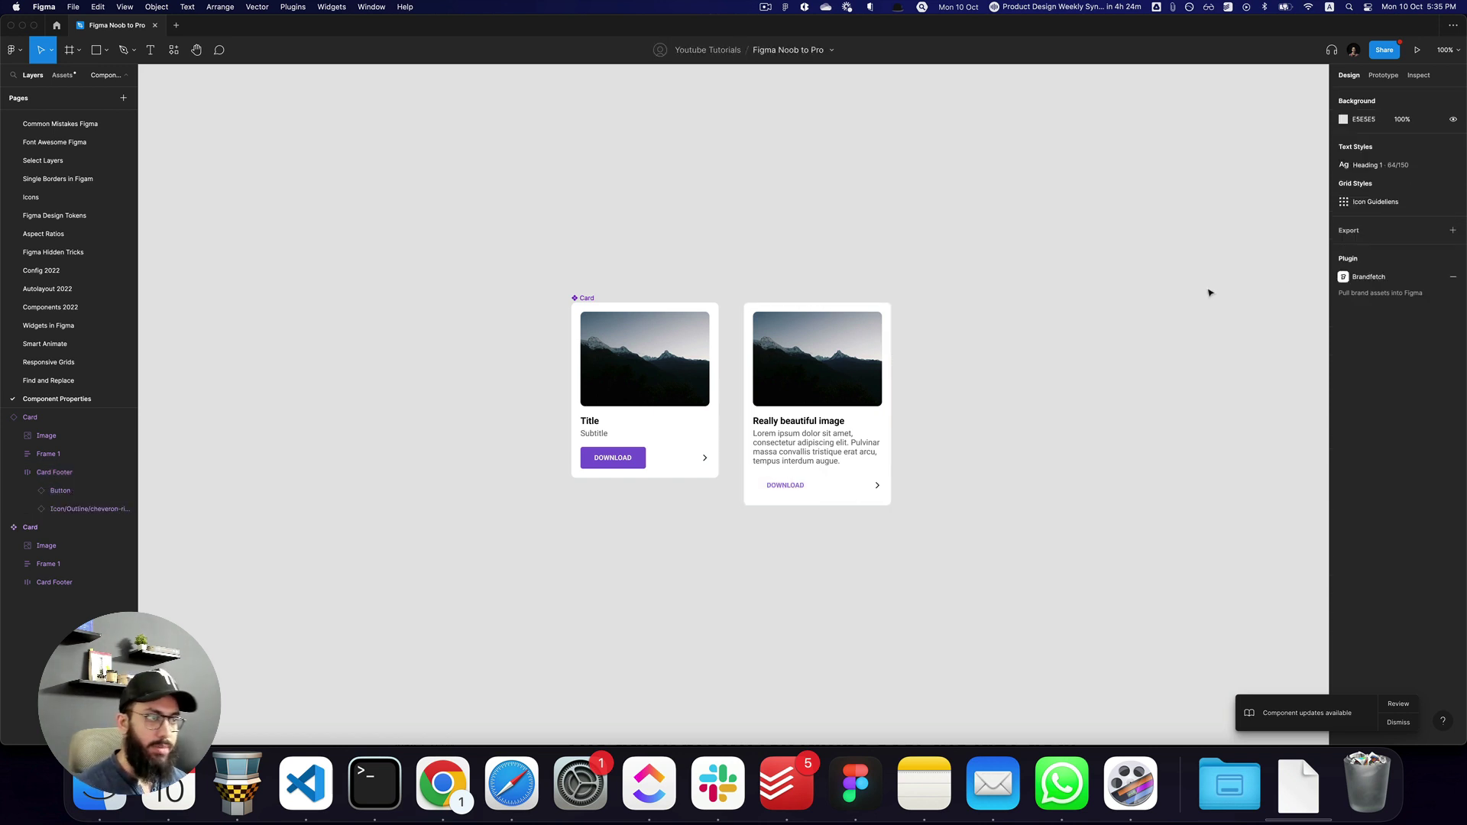
pyautogui.press('super+z')
pyautogui.press('super+z')
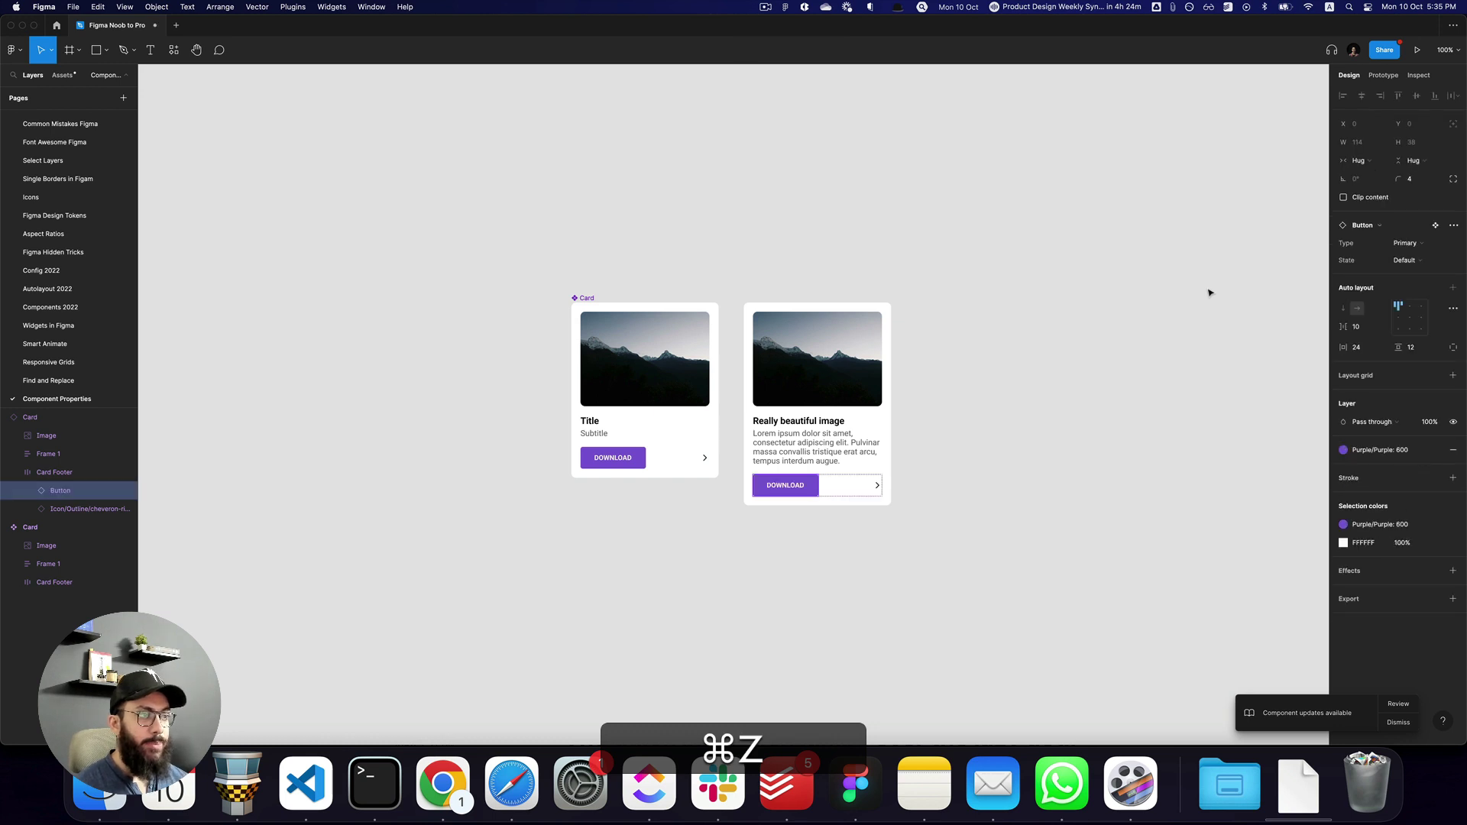
pyautogui.click(837, 386)
pyautogui.press('super+z')
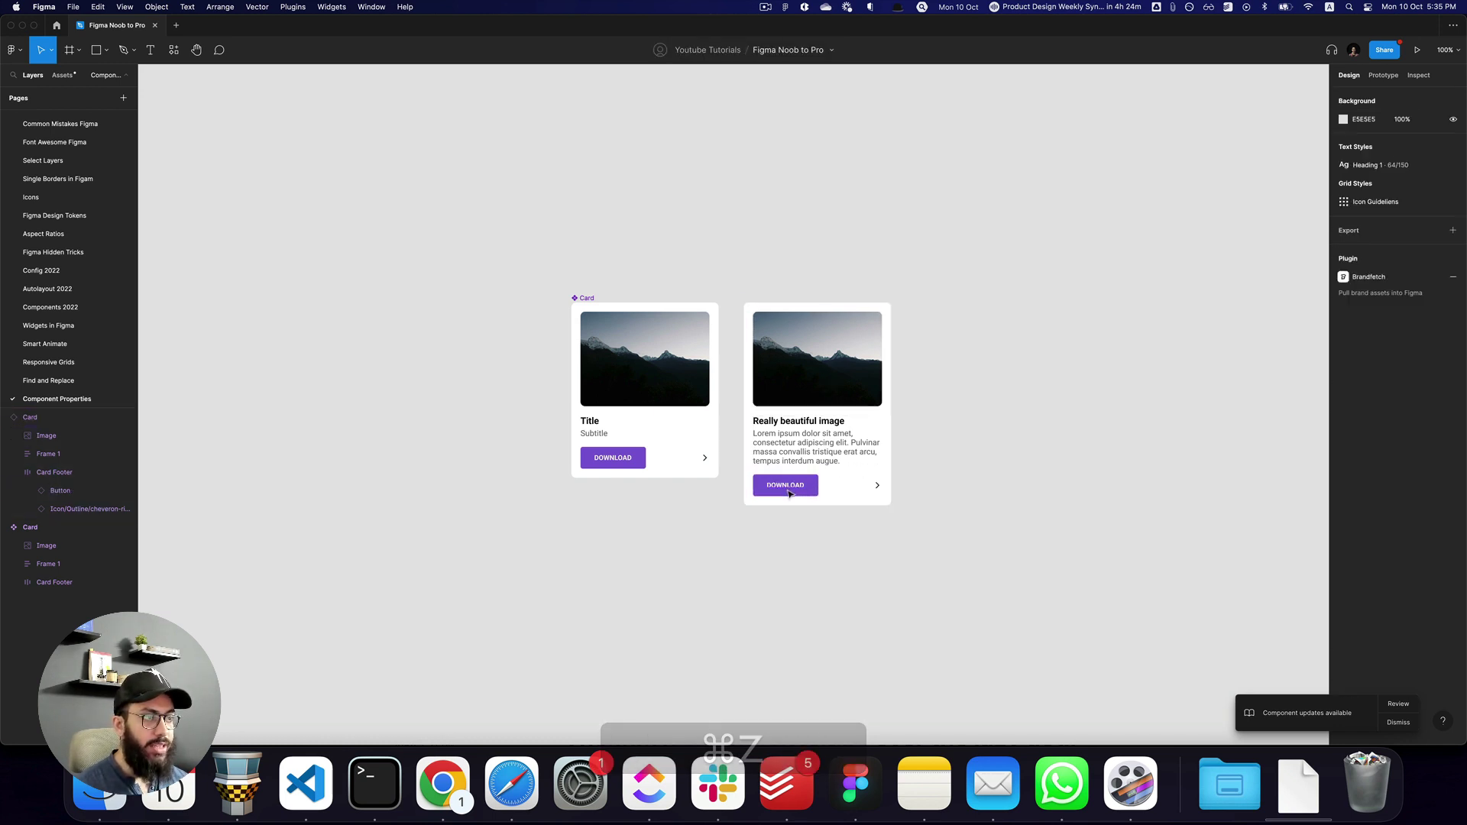
# Expose the properties of the nested Button instance on the main card component
pyautogui.click(813, 477)
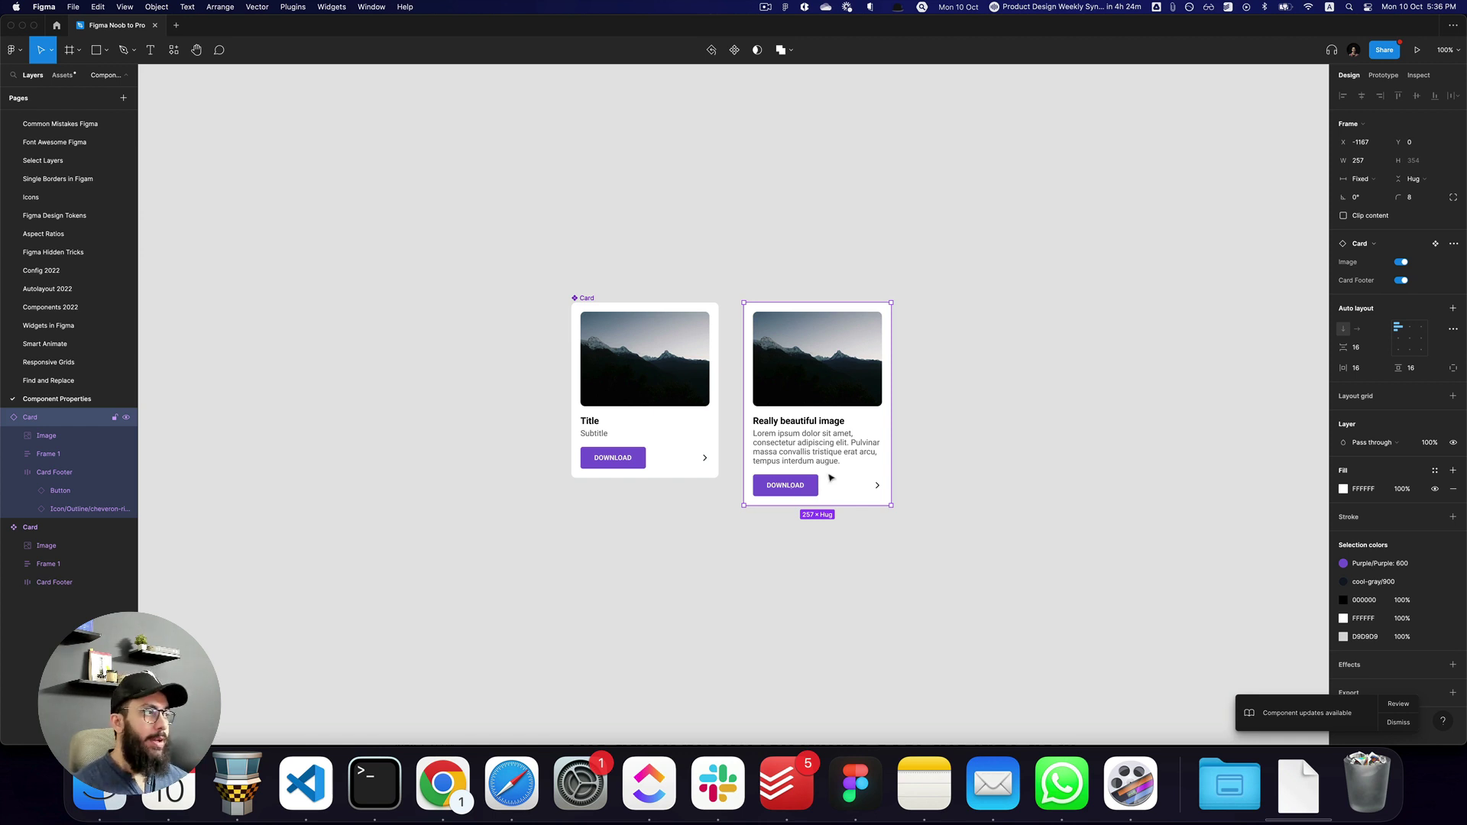
pyautogui.click(658, 462)
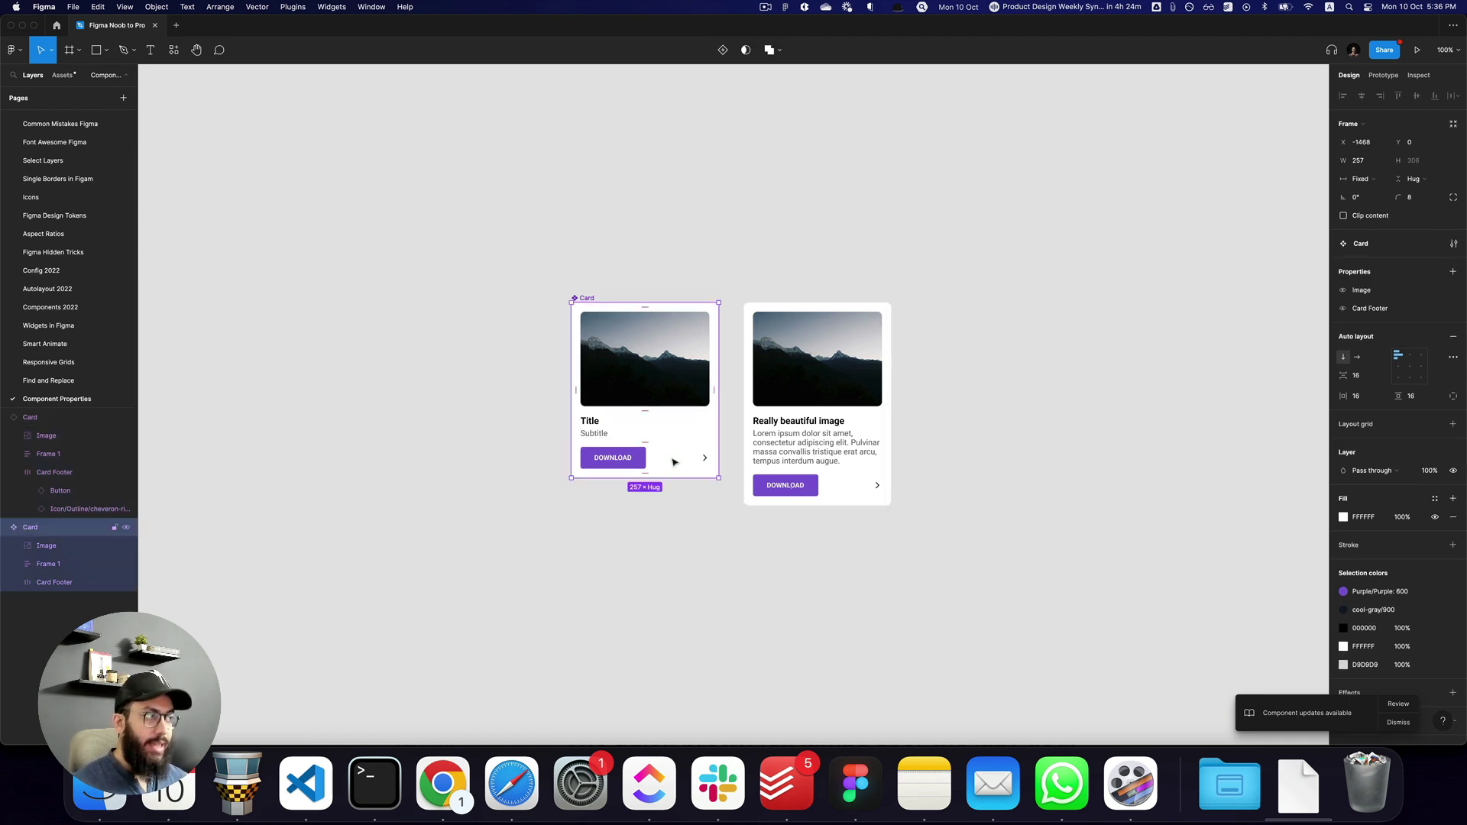
pyautogui.click(1453, 274)
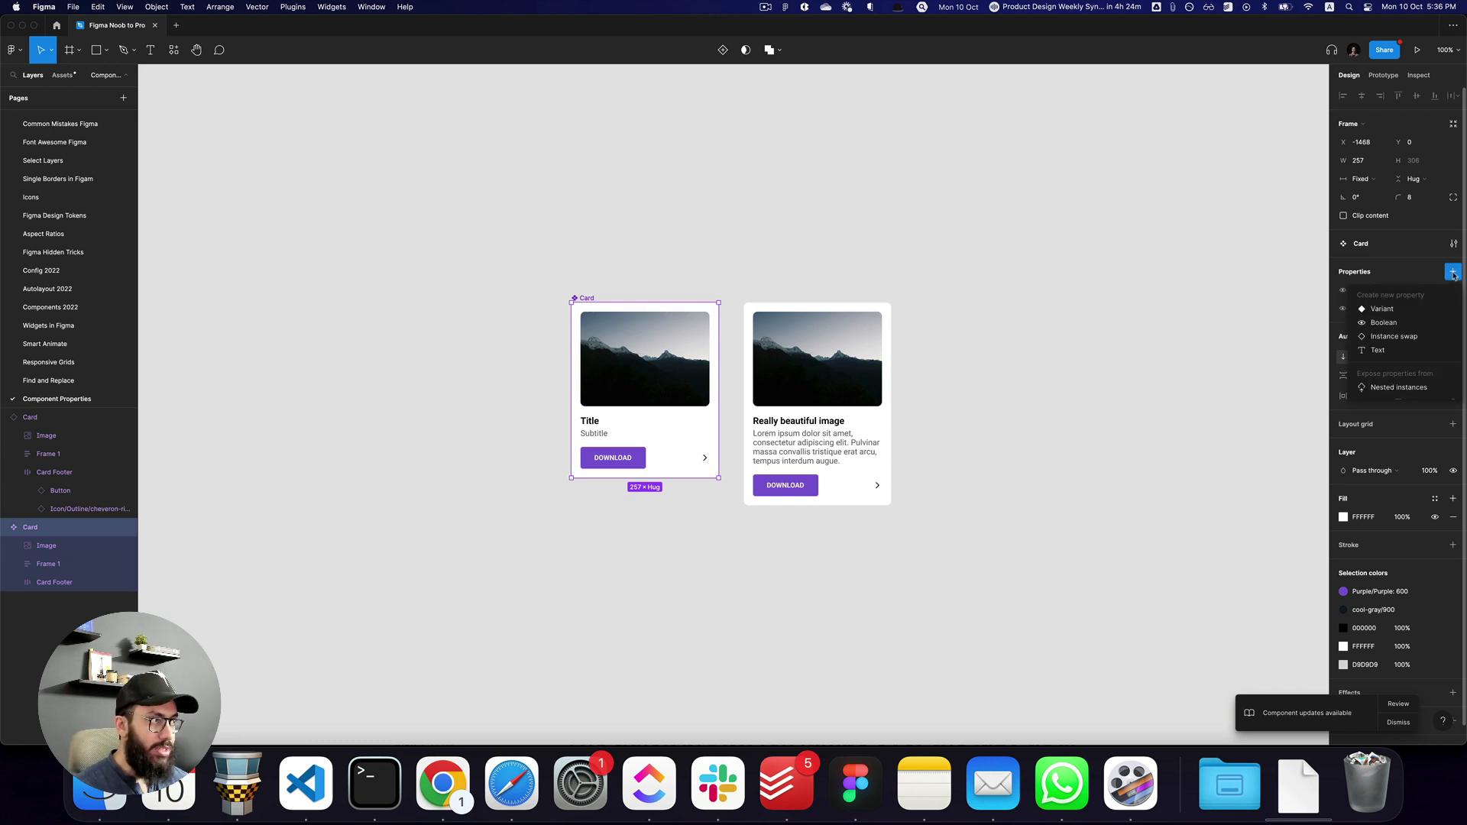
pyautogui.click(1397, 388)
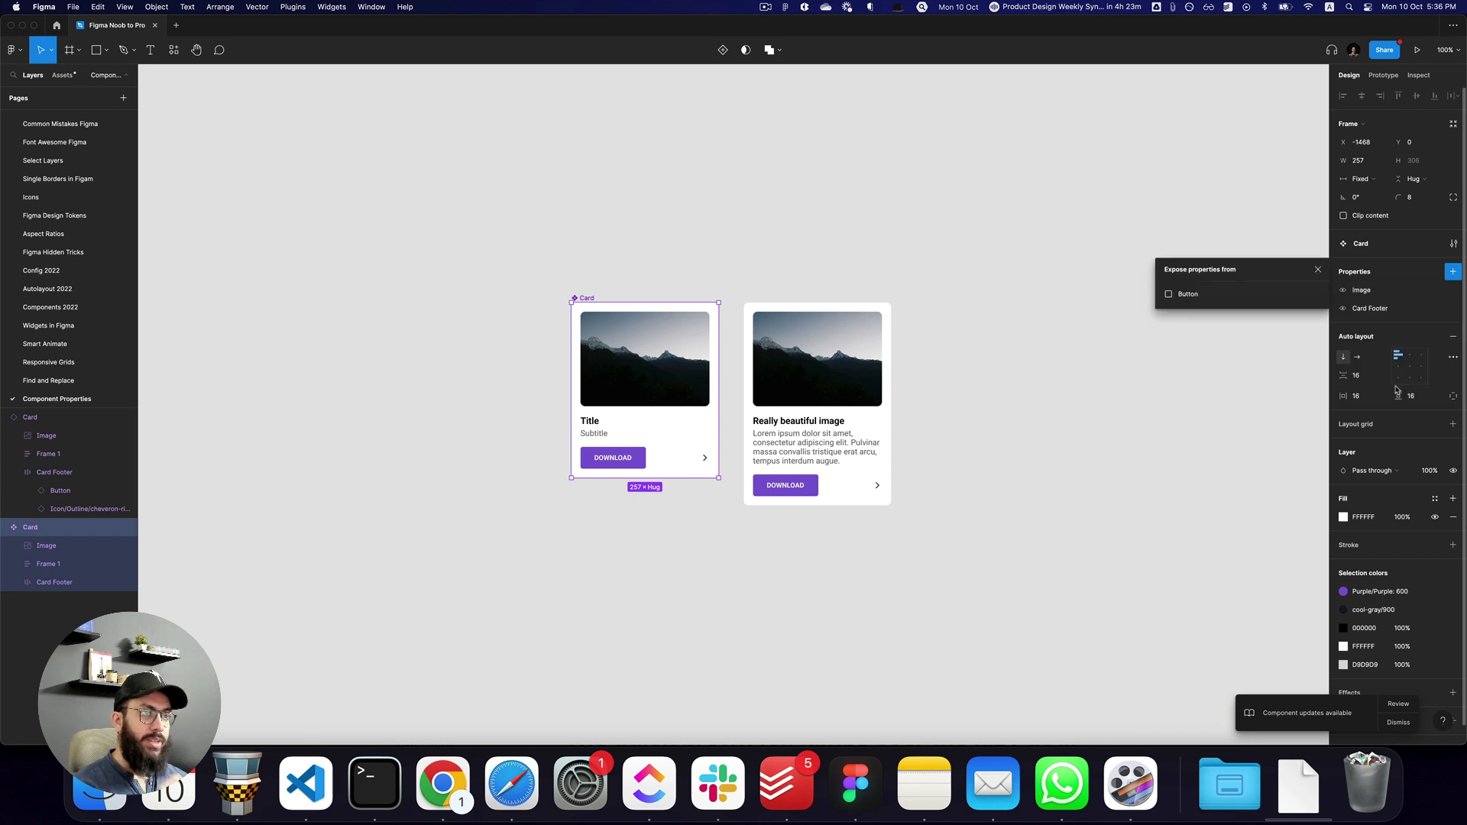
pyautogui.click(1168, 295)
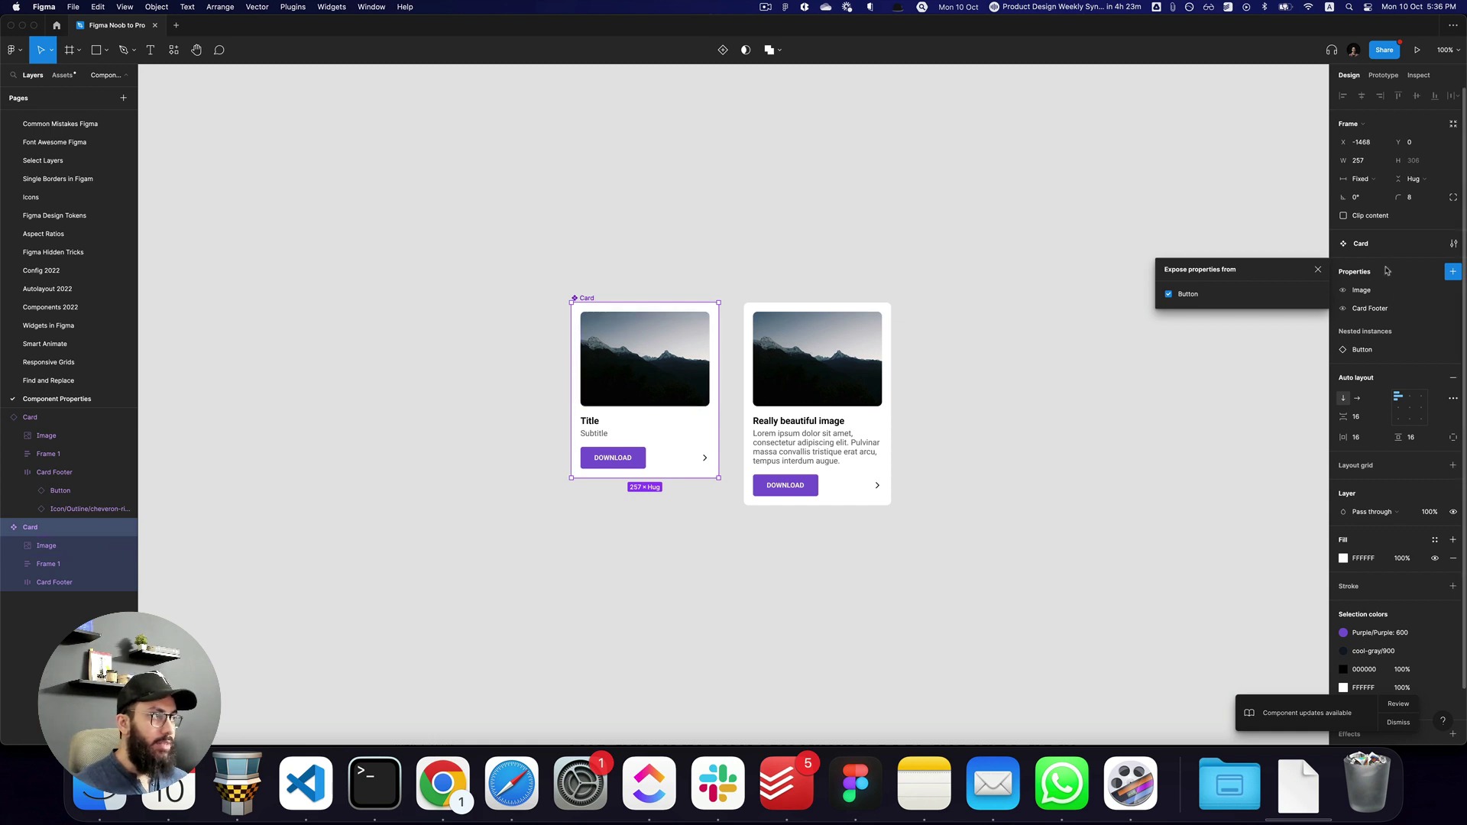
pyautogui.click(981, 414)
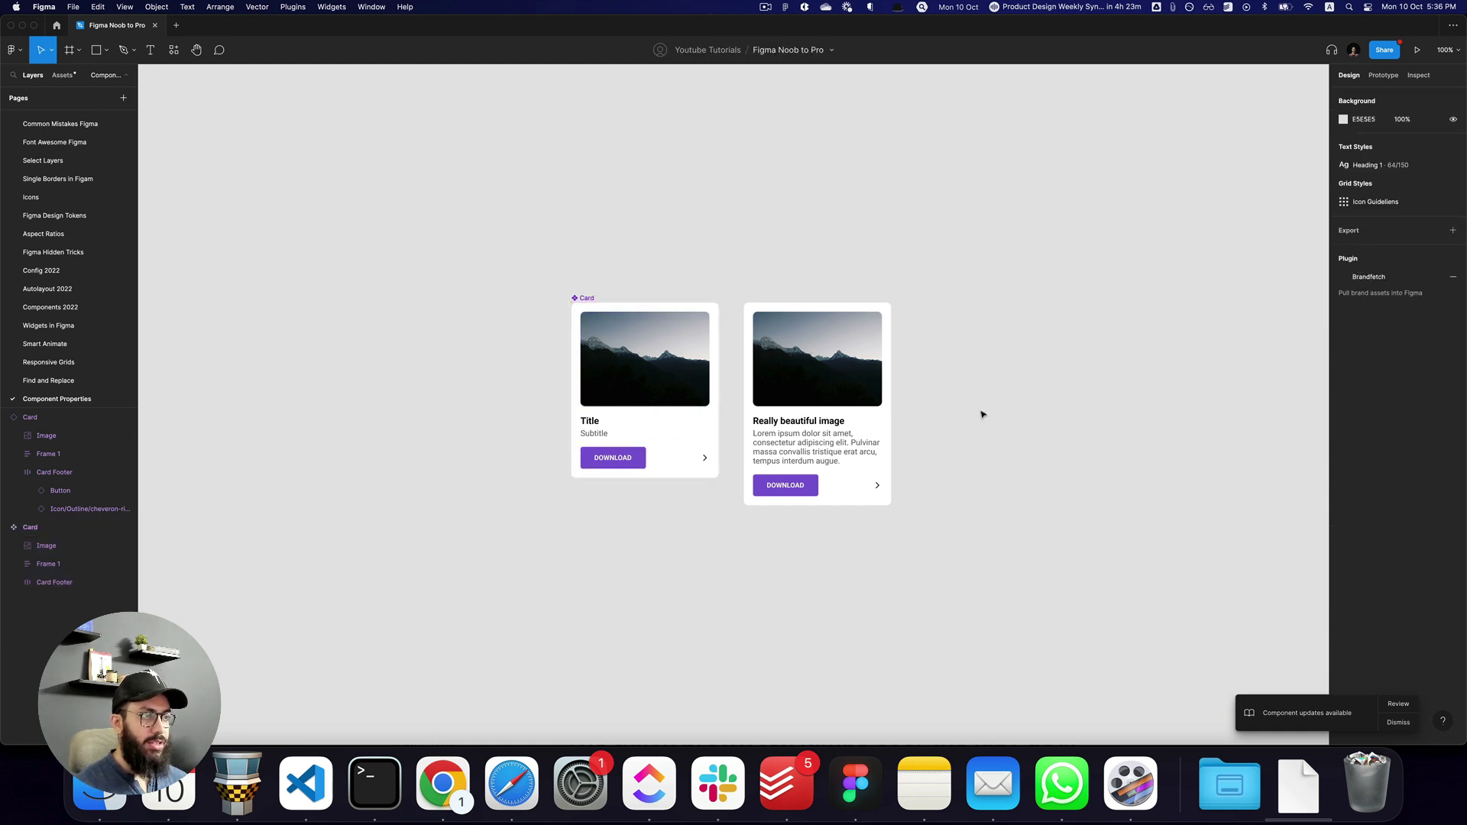
# Try the Secondary type for the exposed Button on the card instance, and undo the change
pyautogui.click(837, 419)
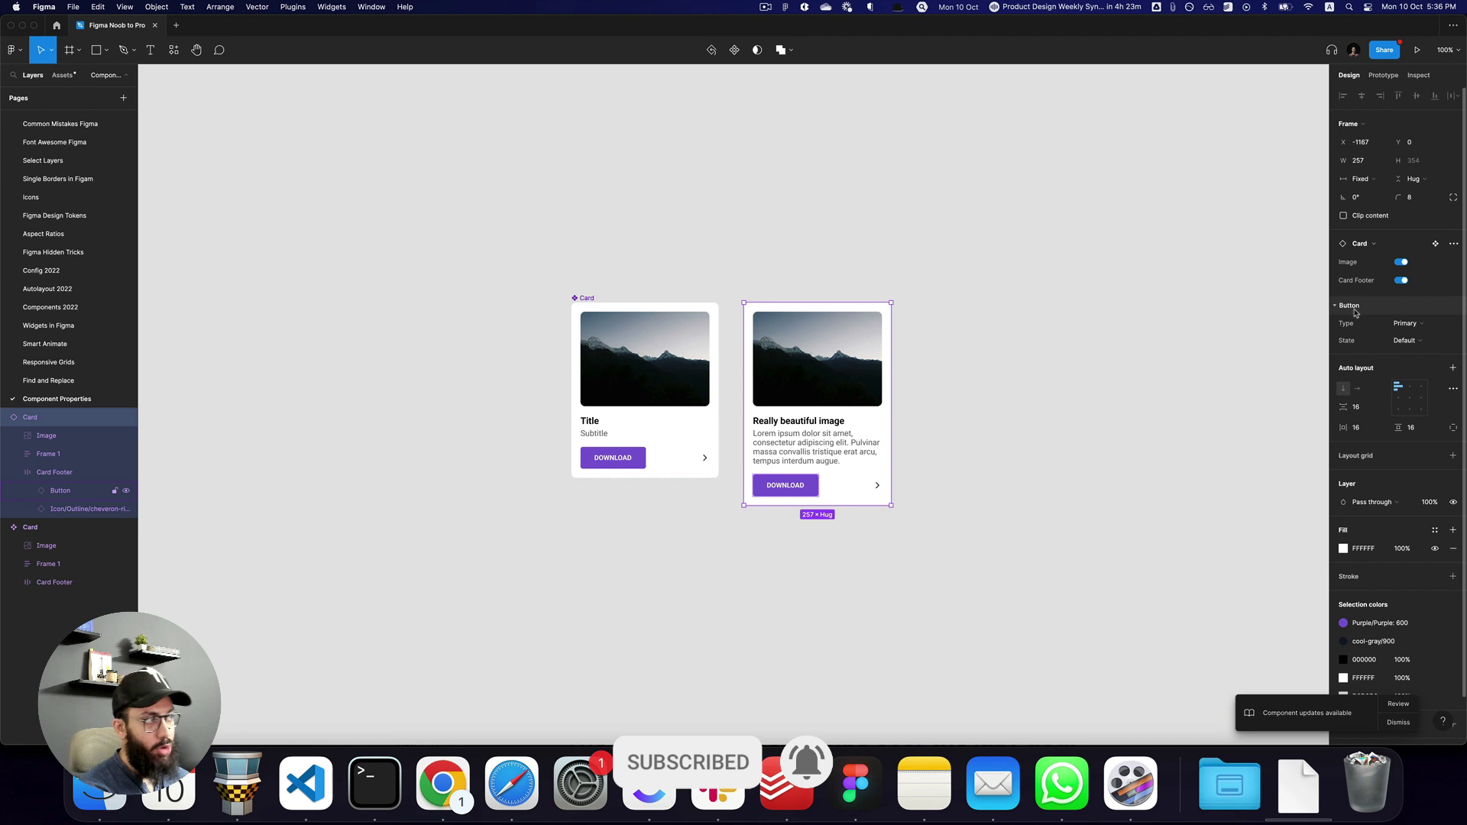
pyautogui.click(1430, 328)
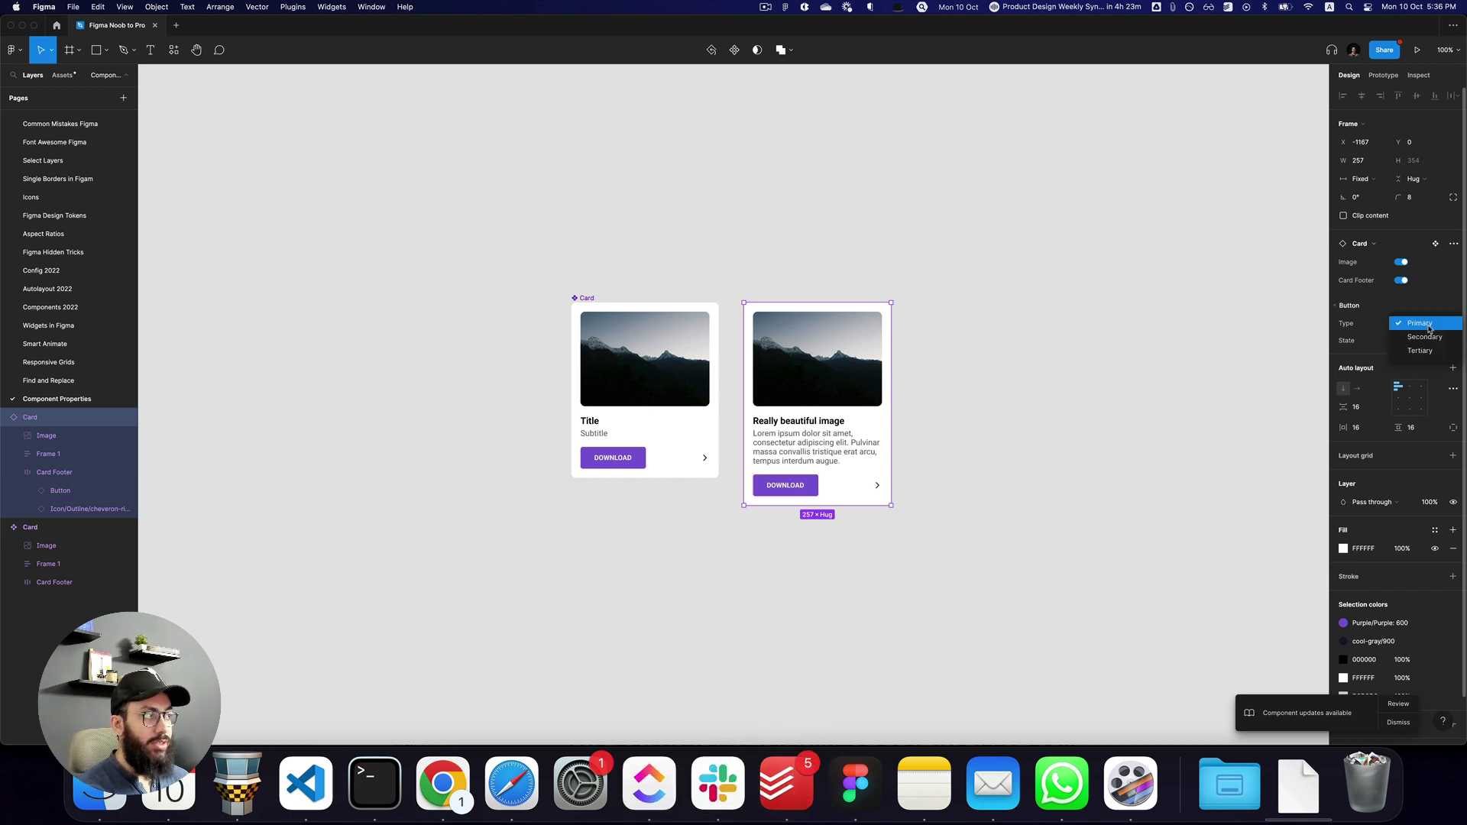
pyautogui.click(1428, 339)
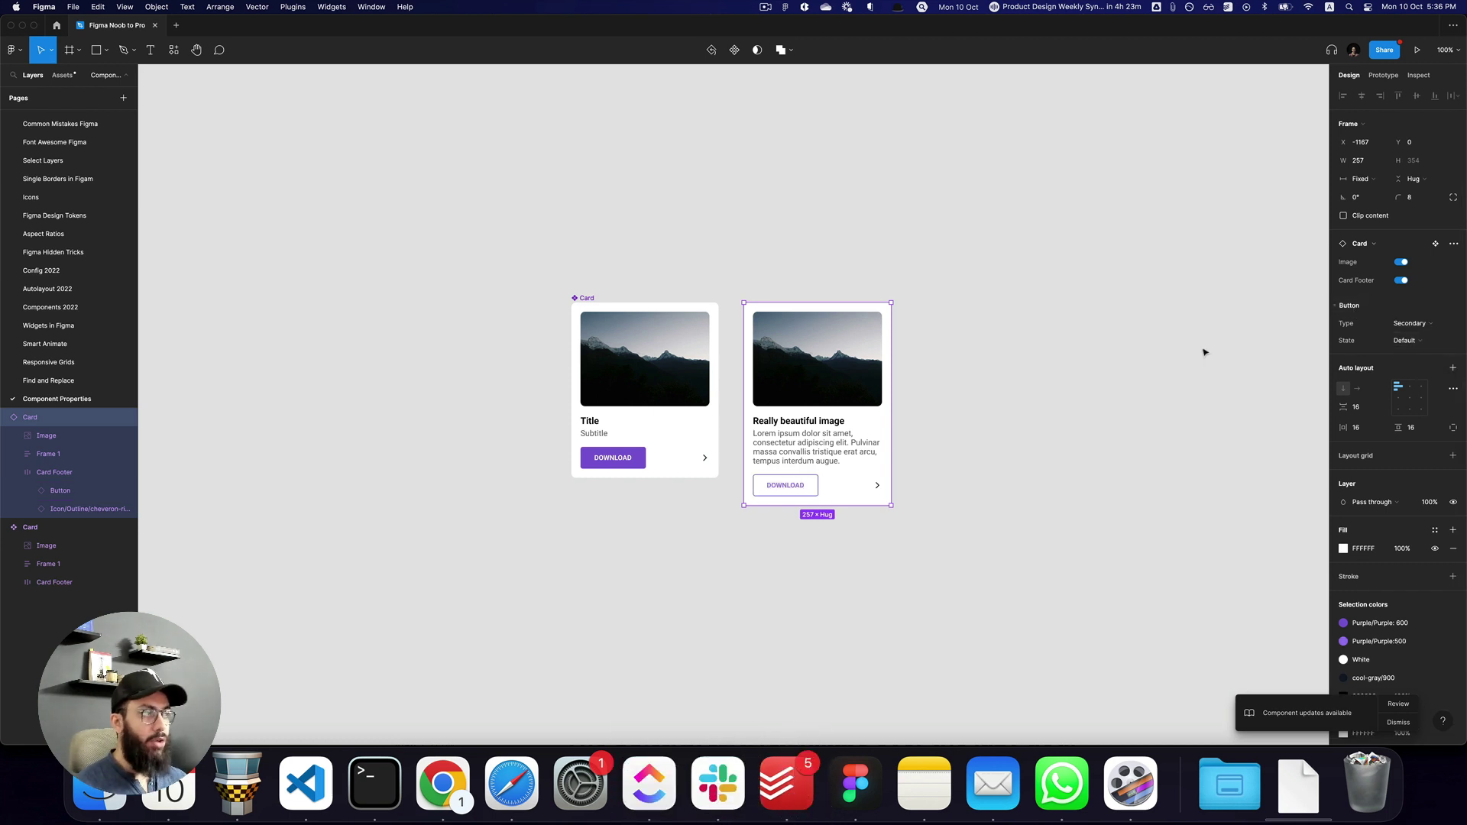
pyautogui.press('super+z')
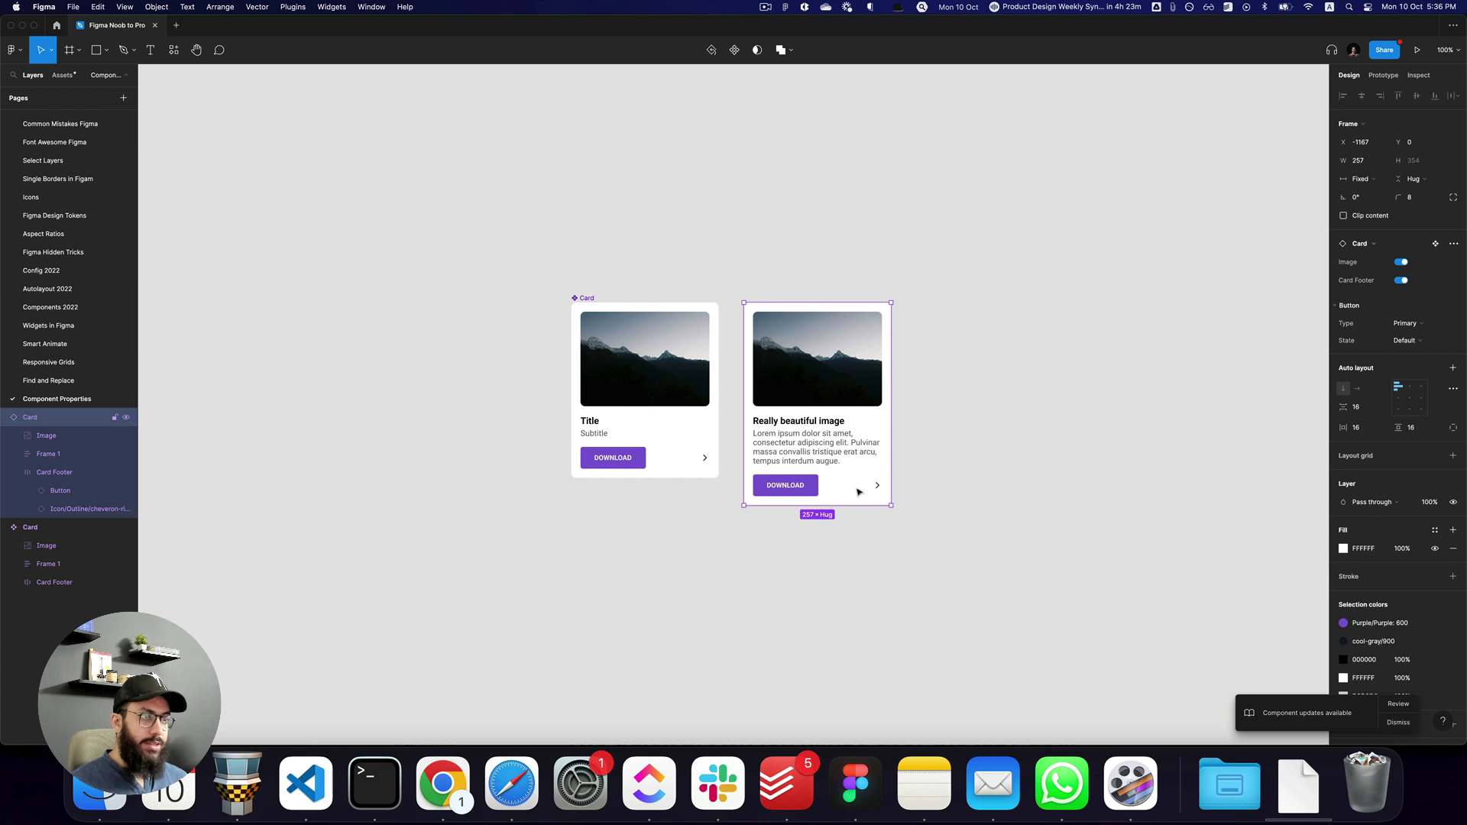
# Start an instance swap property named "Icon Right" for the cheveron-right icon in the main card's footer
pyautogui.keyDown('super'); pyautogui.click(706, 461); pyautogui.keyUp('super')
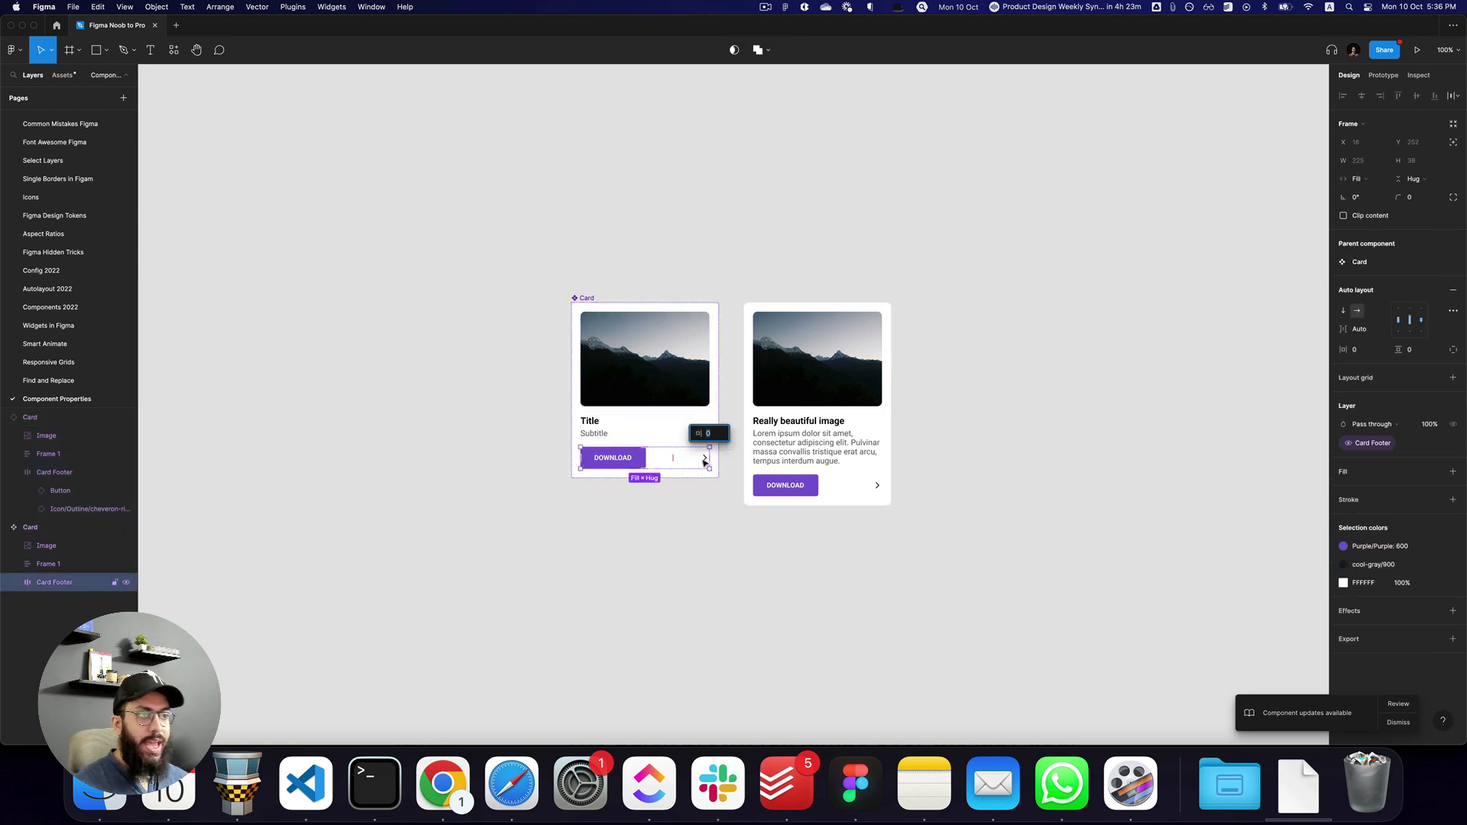
pyautogui.click(706, 462)
pyautogui.click(1398, 289)
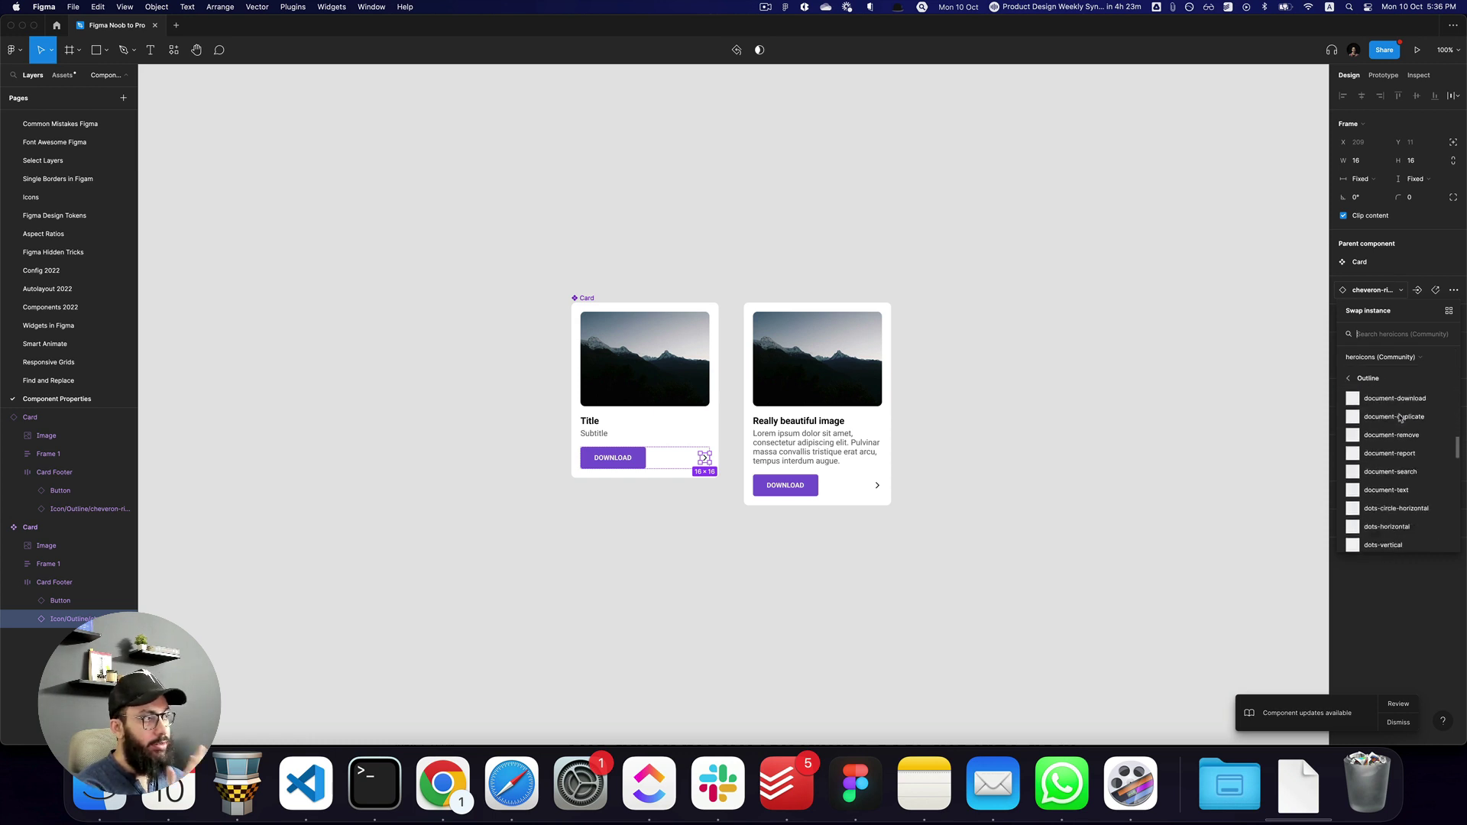
pyautogui.click(1400, 291)
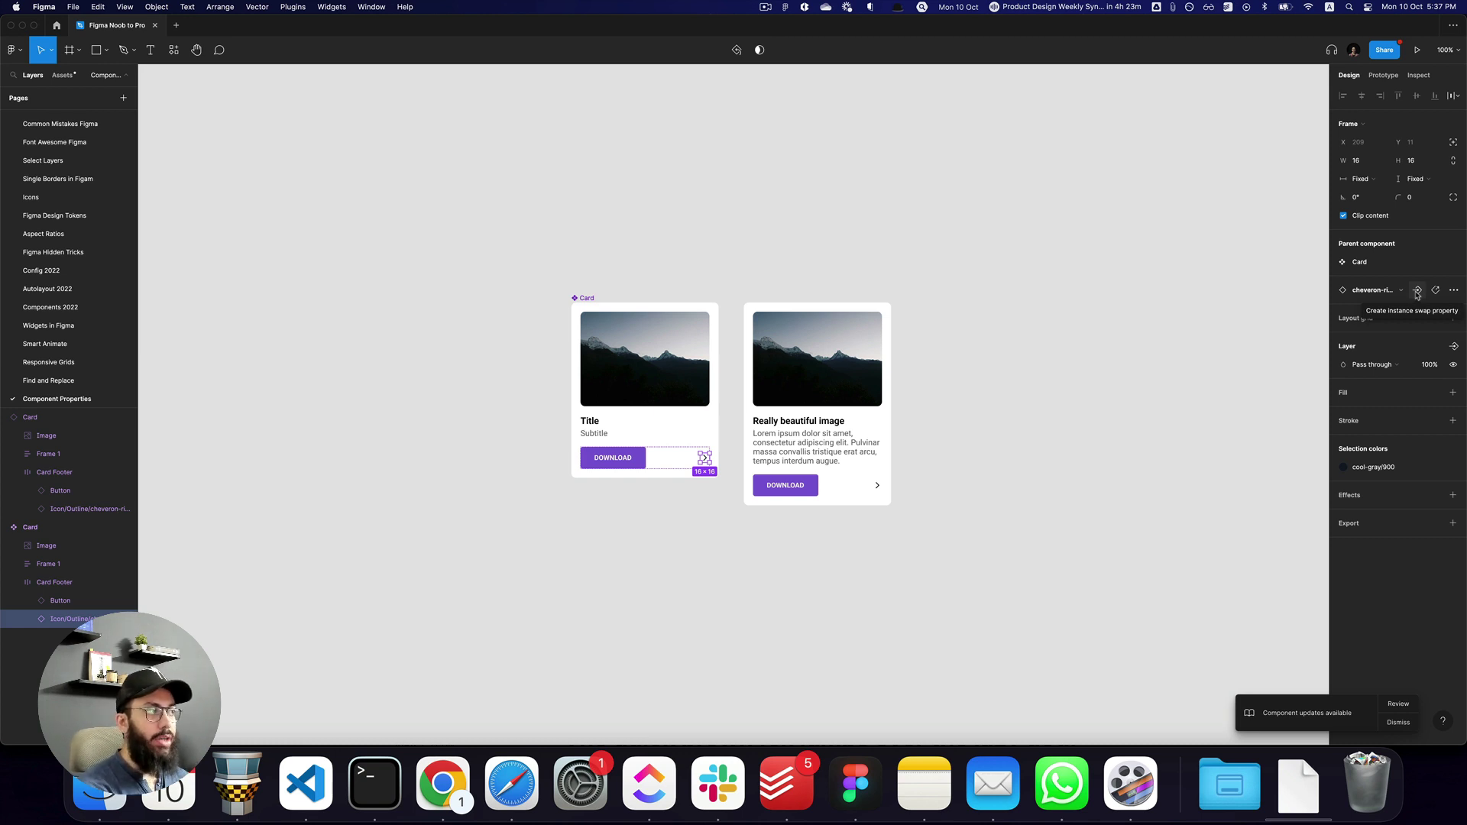
pyautogui.click(1417, 291)
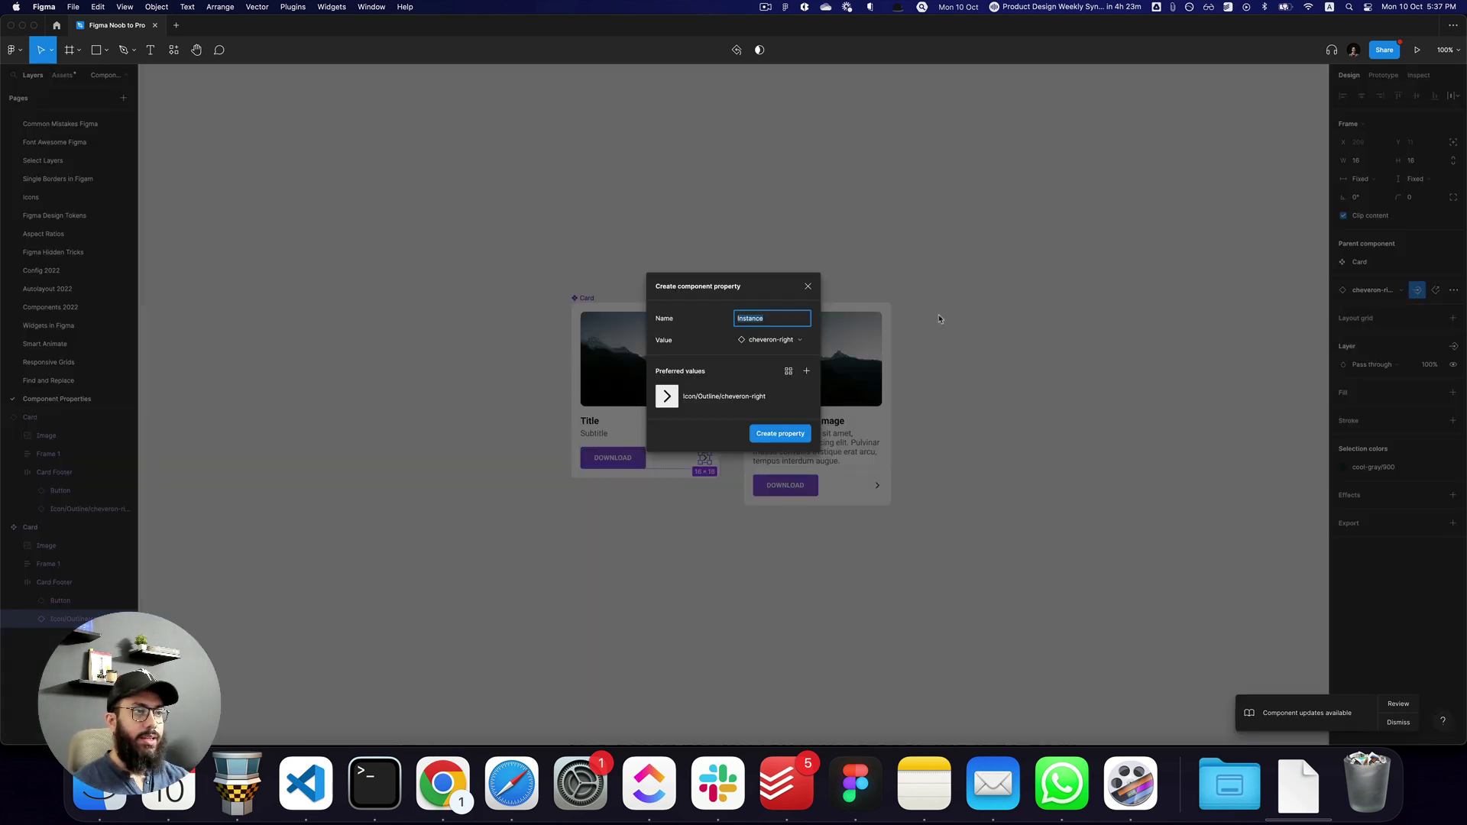
pyautogui.write('Icon Right')
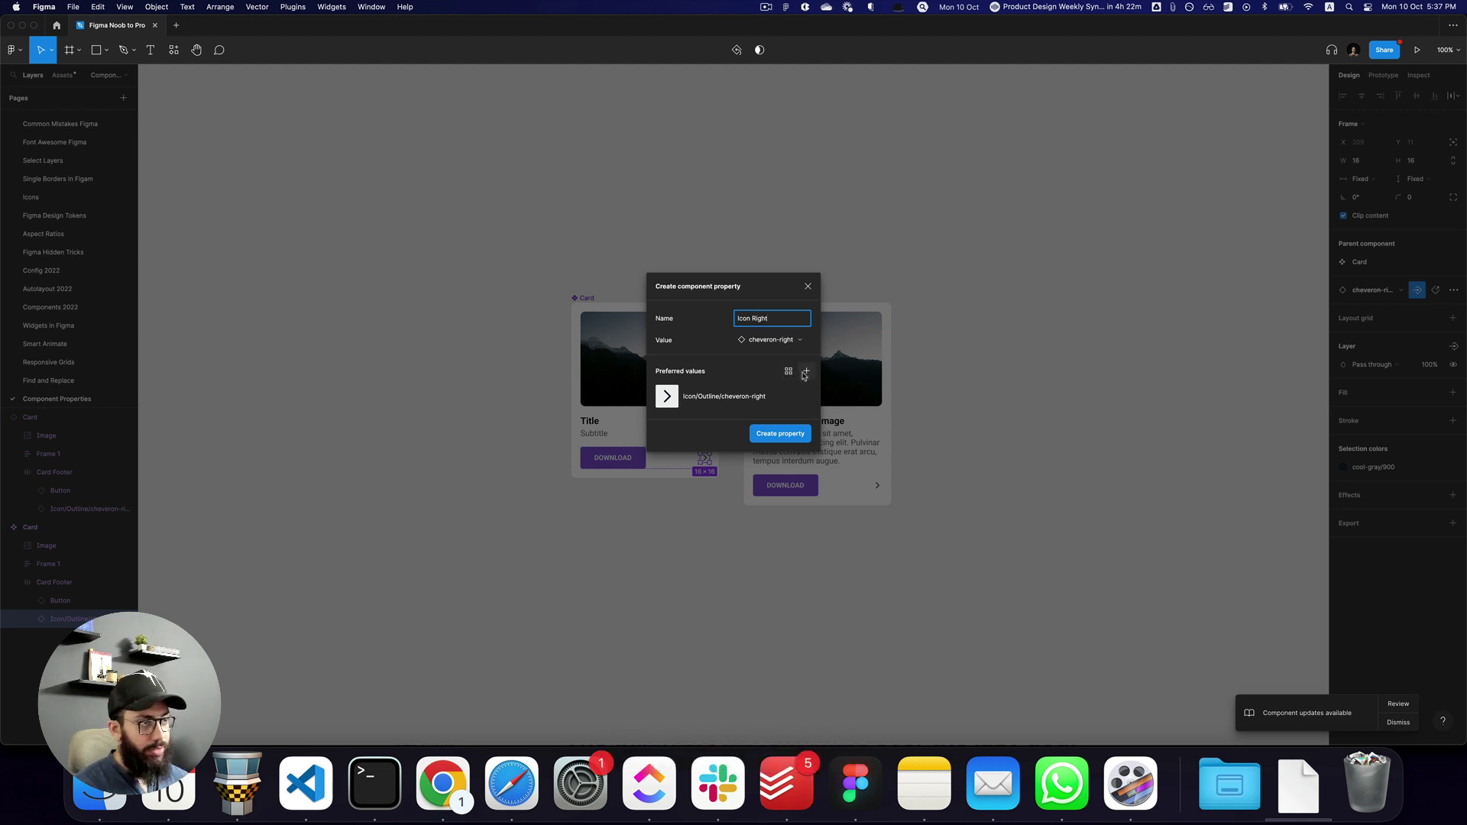
# Add the outline icons arrow-circle-down, arrow-circle-left, arrow-circle-right, arrow-circle-up, arrow-down and arrow-left to the preferred values of Icon Right
pyautogui.click(806, 373)
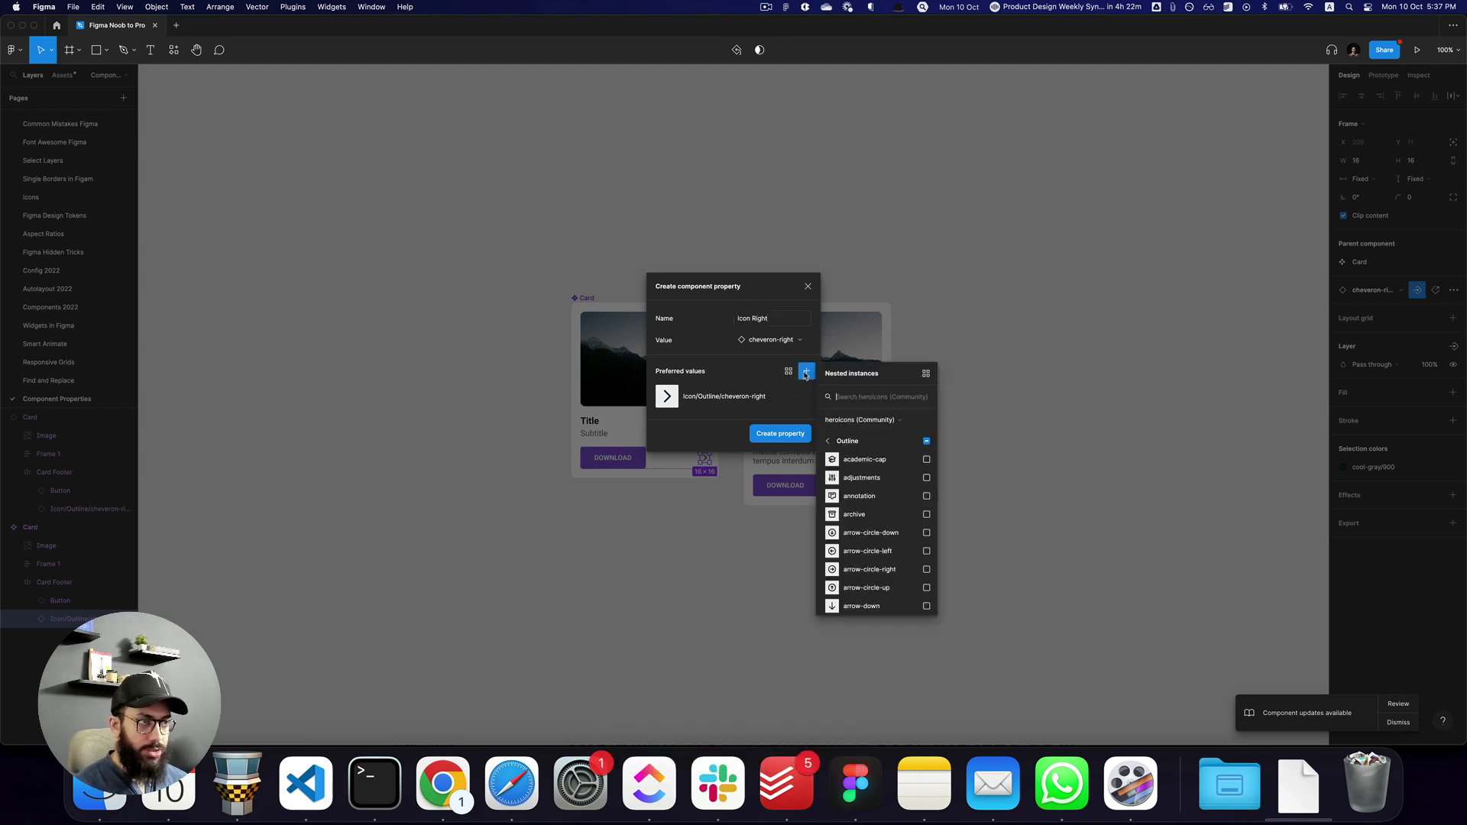
pyautogui.scroll(-2, 907, 470)
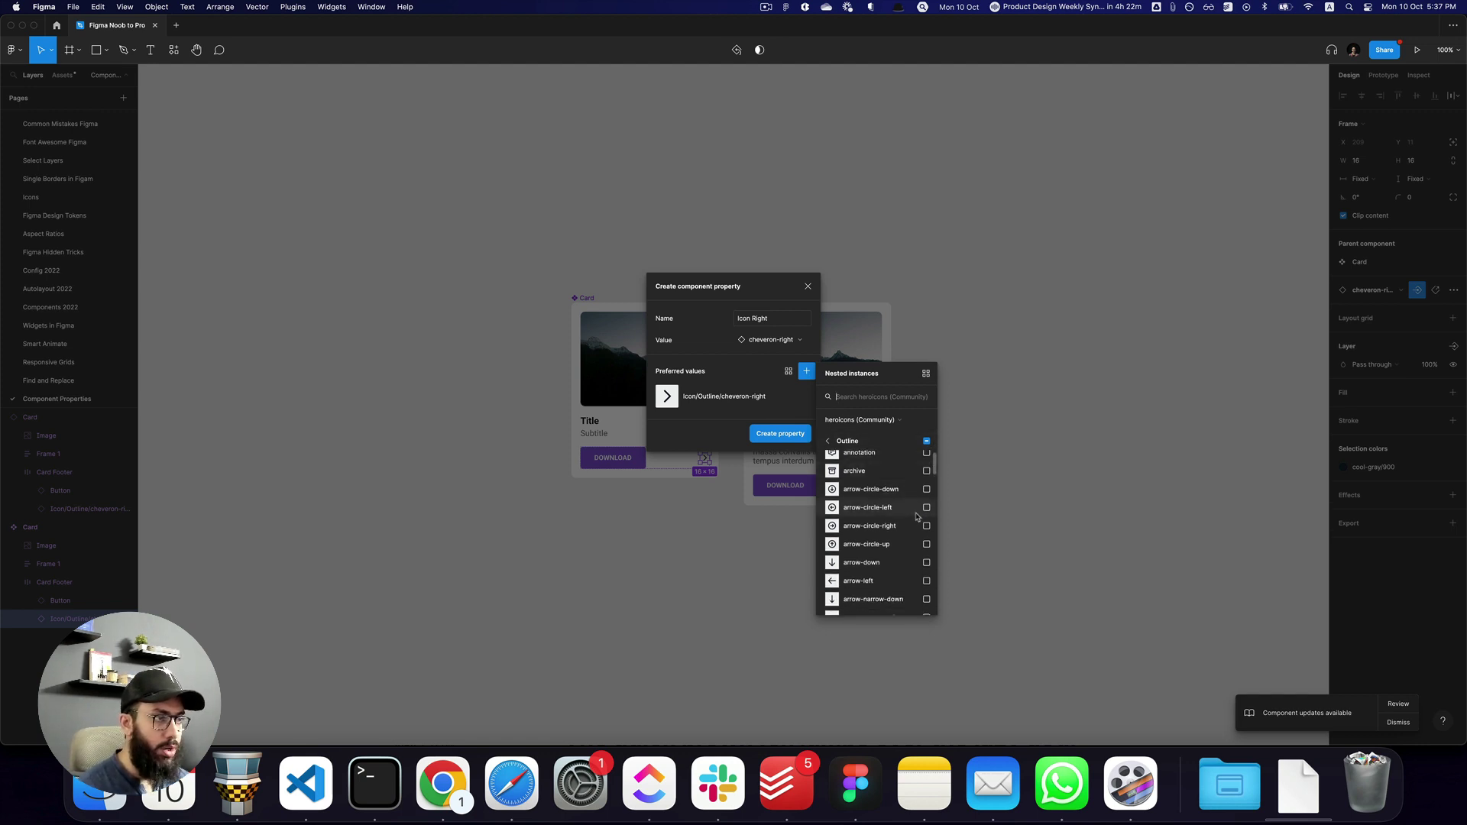
pyautogui.click(927, 490)
pyautogui.click(926, 508)
pyautogui.click(927, 526)
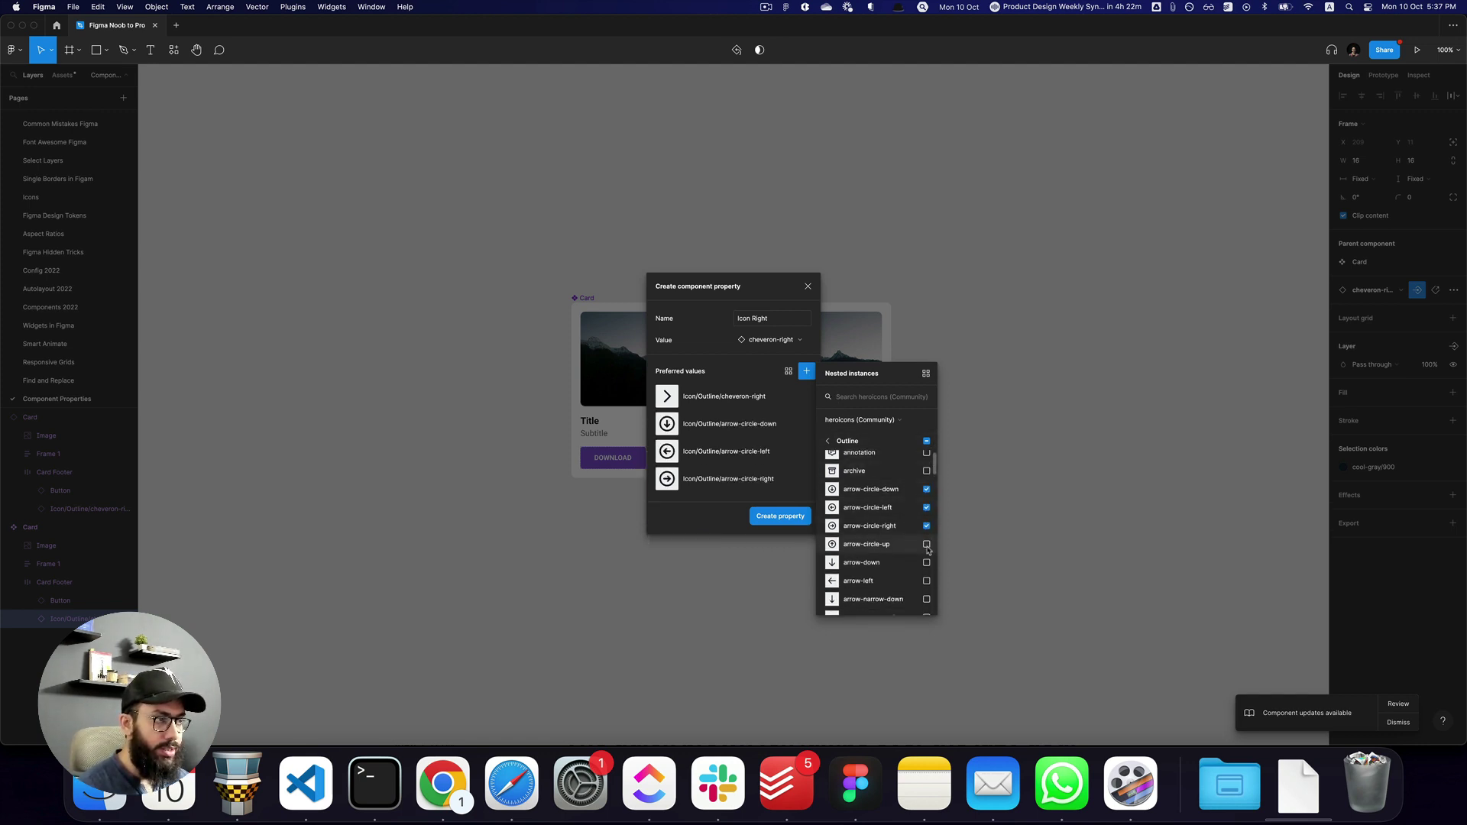
pyautogui.click(926, 544)
pyautogui.scroll(-2, 928, 527)
pyautogui.click(927, 491)
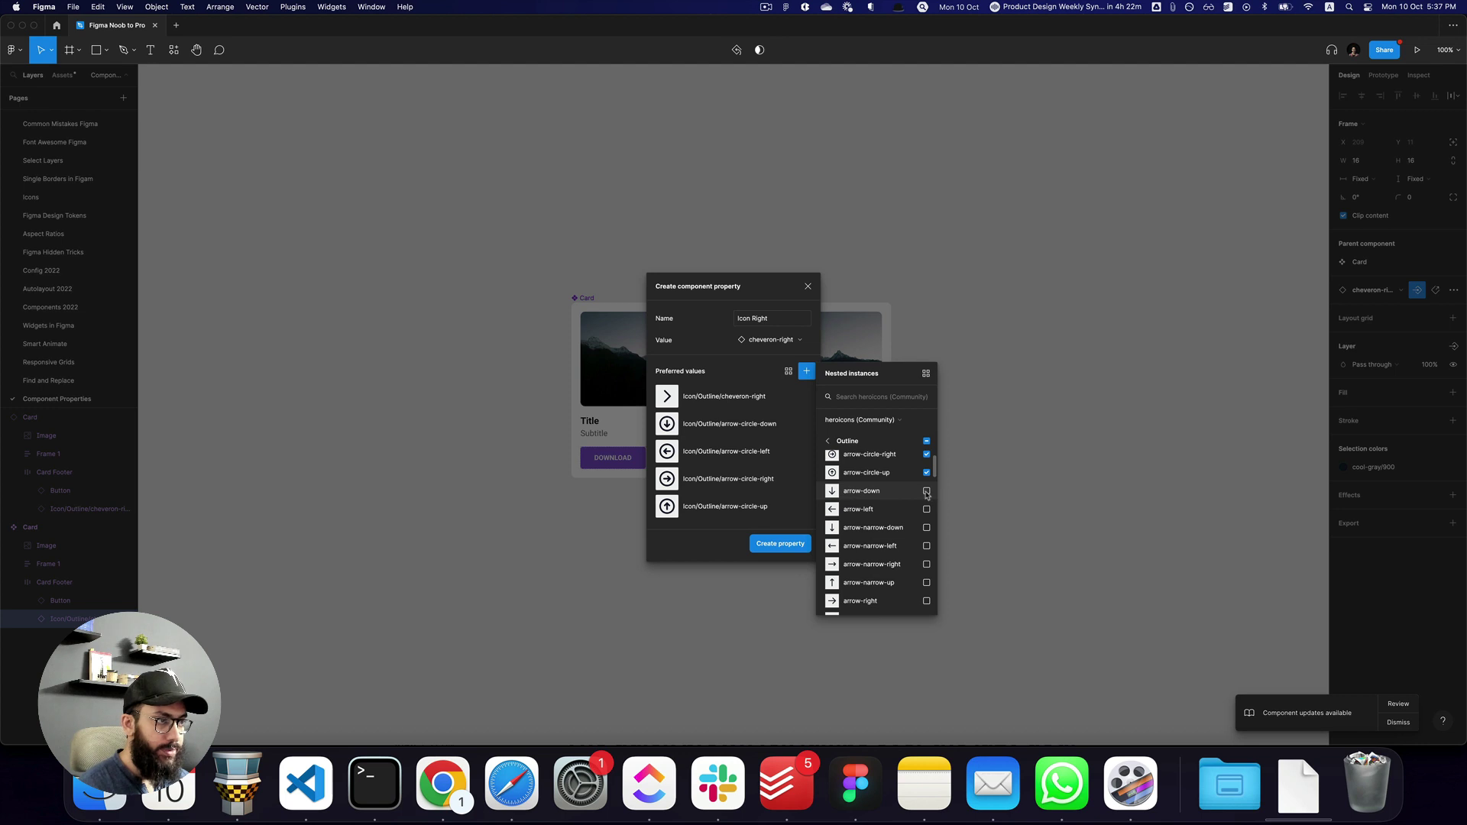
pyautogui.click(927, 508)
# Add cheveron-up, cheveron-left and cheveron-down to the preferred values and create the Icon Right property
pyautogui.scroll(-8, 927, 534)
pyautogui.scroll(-5, 928, 535)
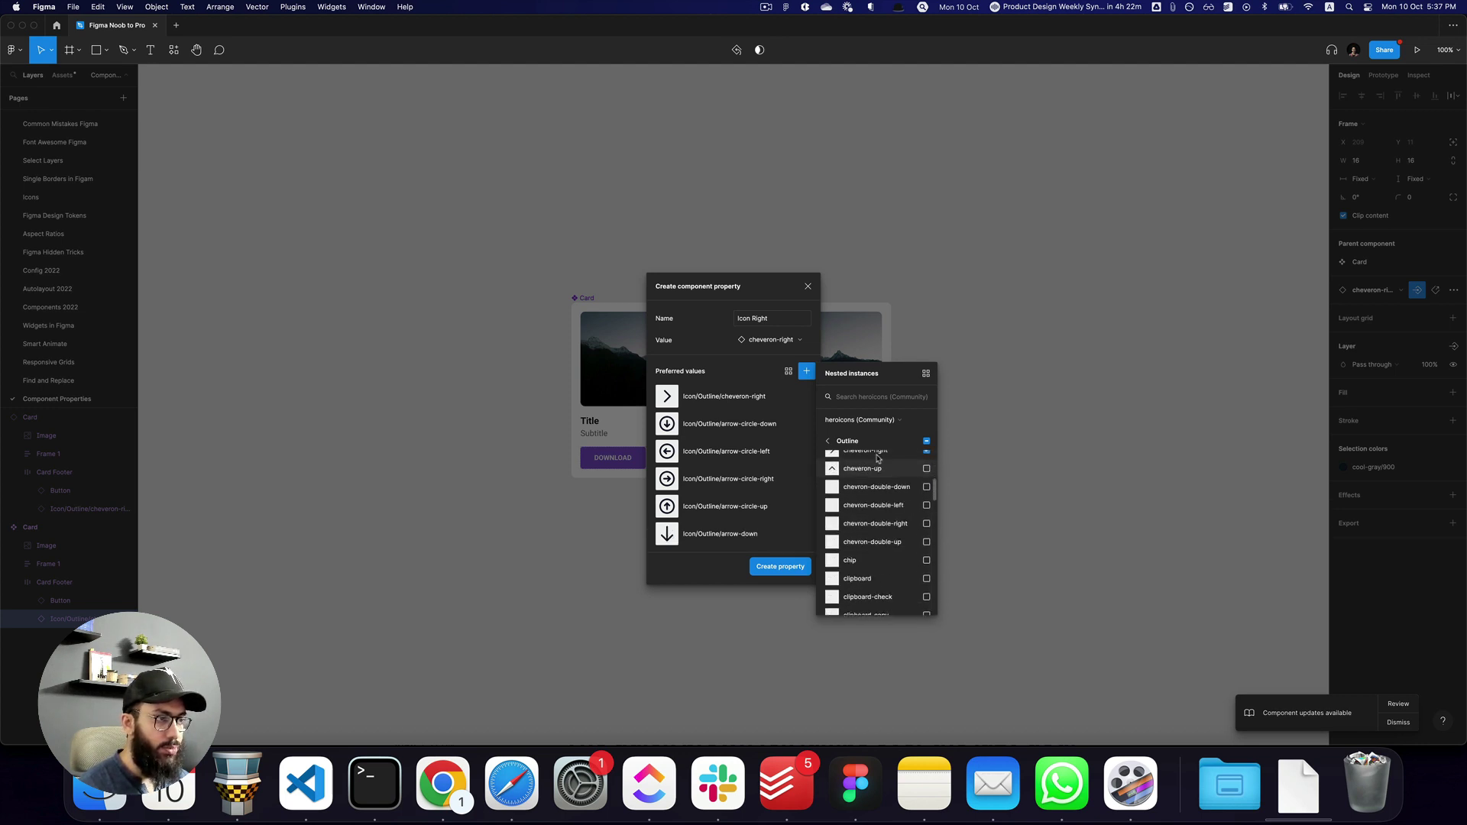
pyautogui.scroll(-5, 938, 527)
pyautogui.click(926, 510)
pyautogui.click(926, 473)
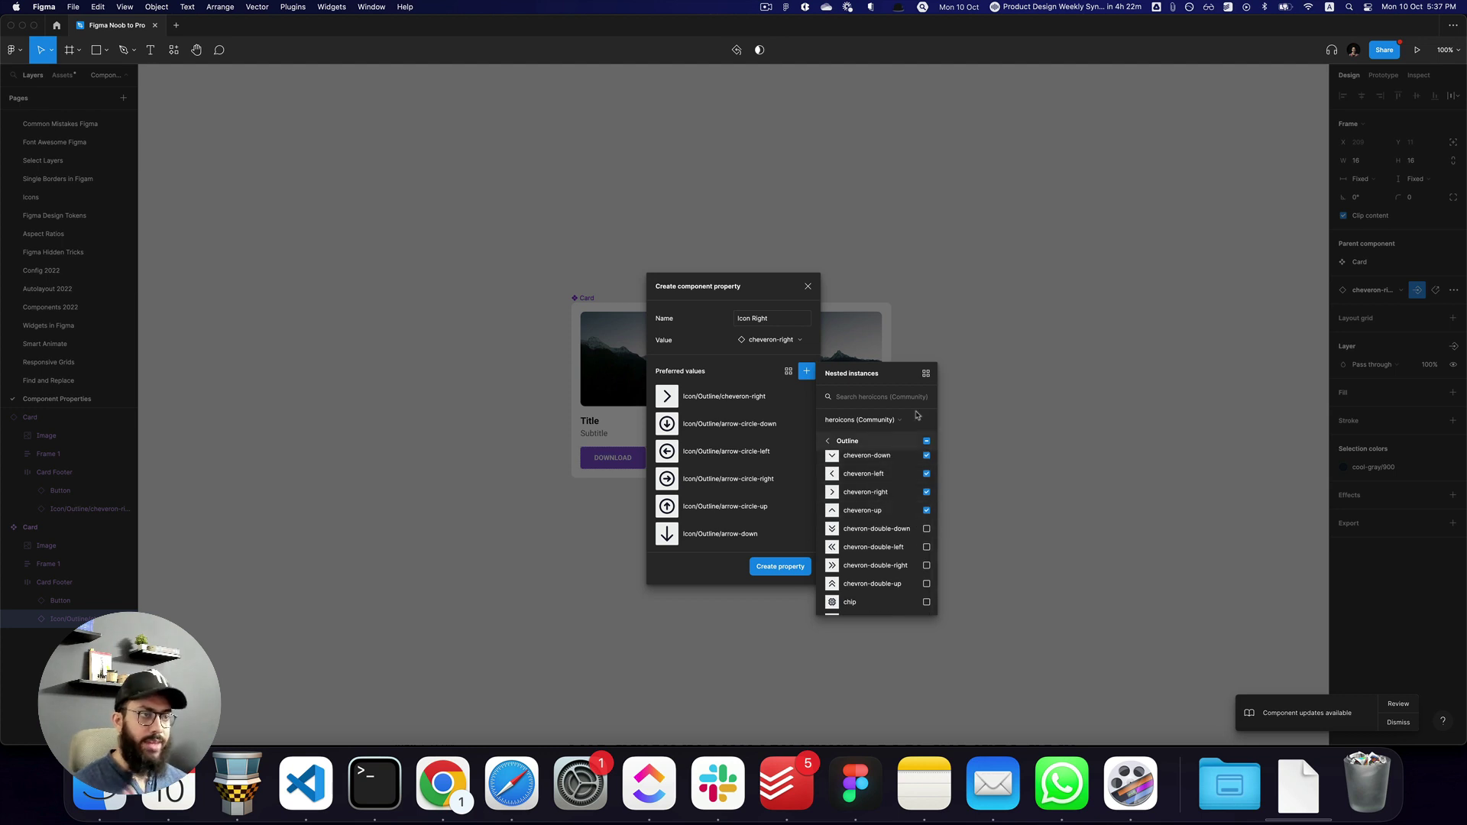
pyautogui.click(720, 576)
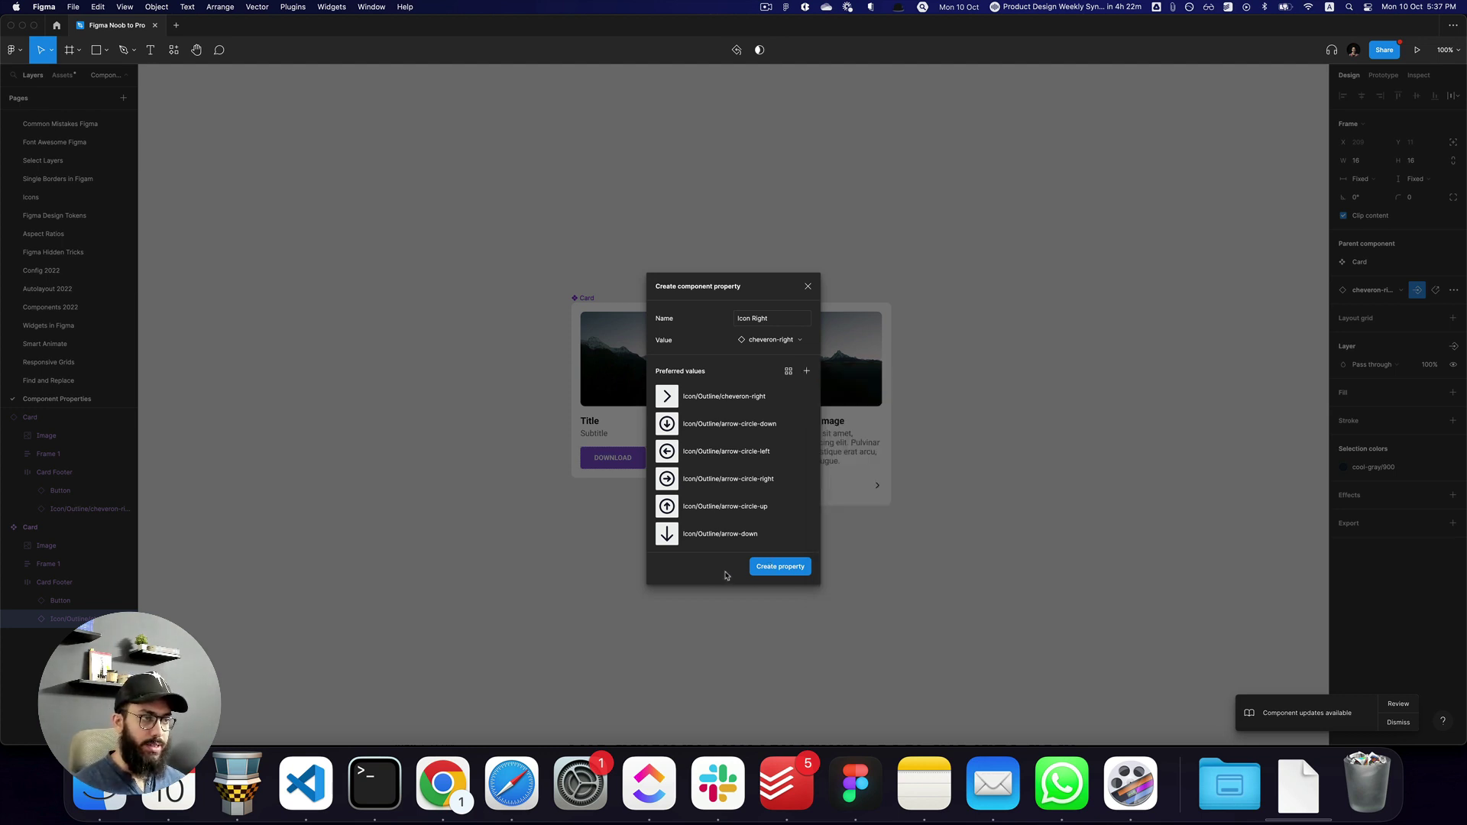
pyautogui.click(770, 566)
pyautogui.press('Escape')
# Try arrow-down as the card instance's Icon Right, look over the other available icon sources, and undo the swap
pyautogui.click(865, 455)
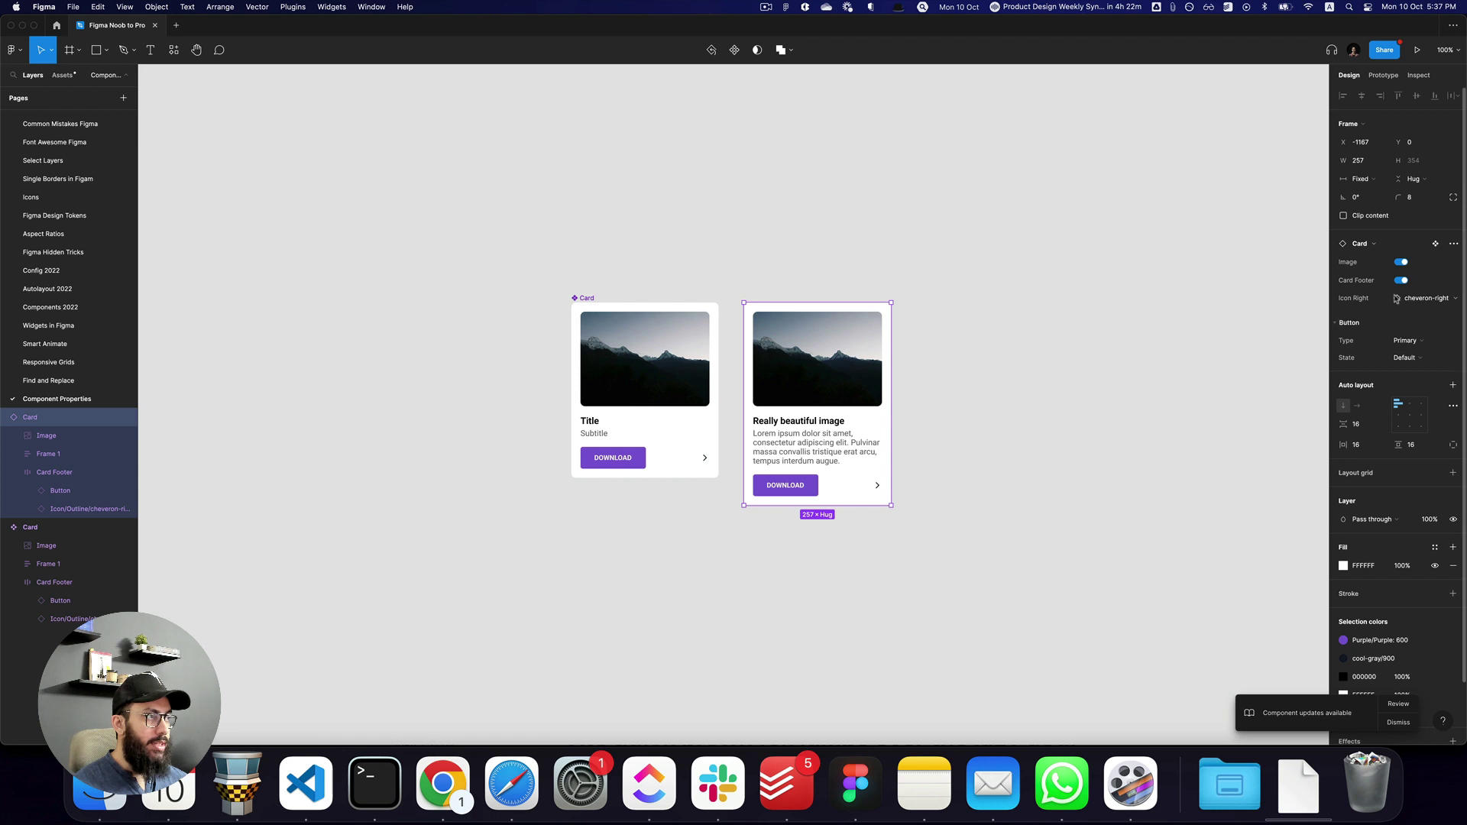
pyautogui.click(1417, 301)
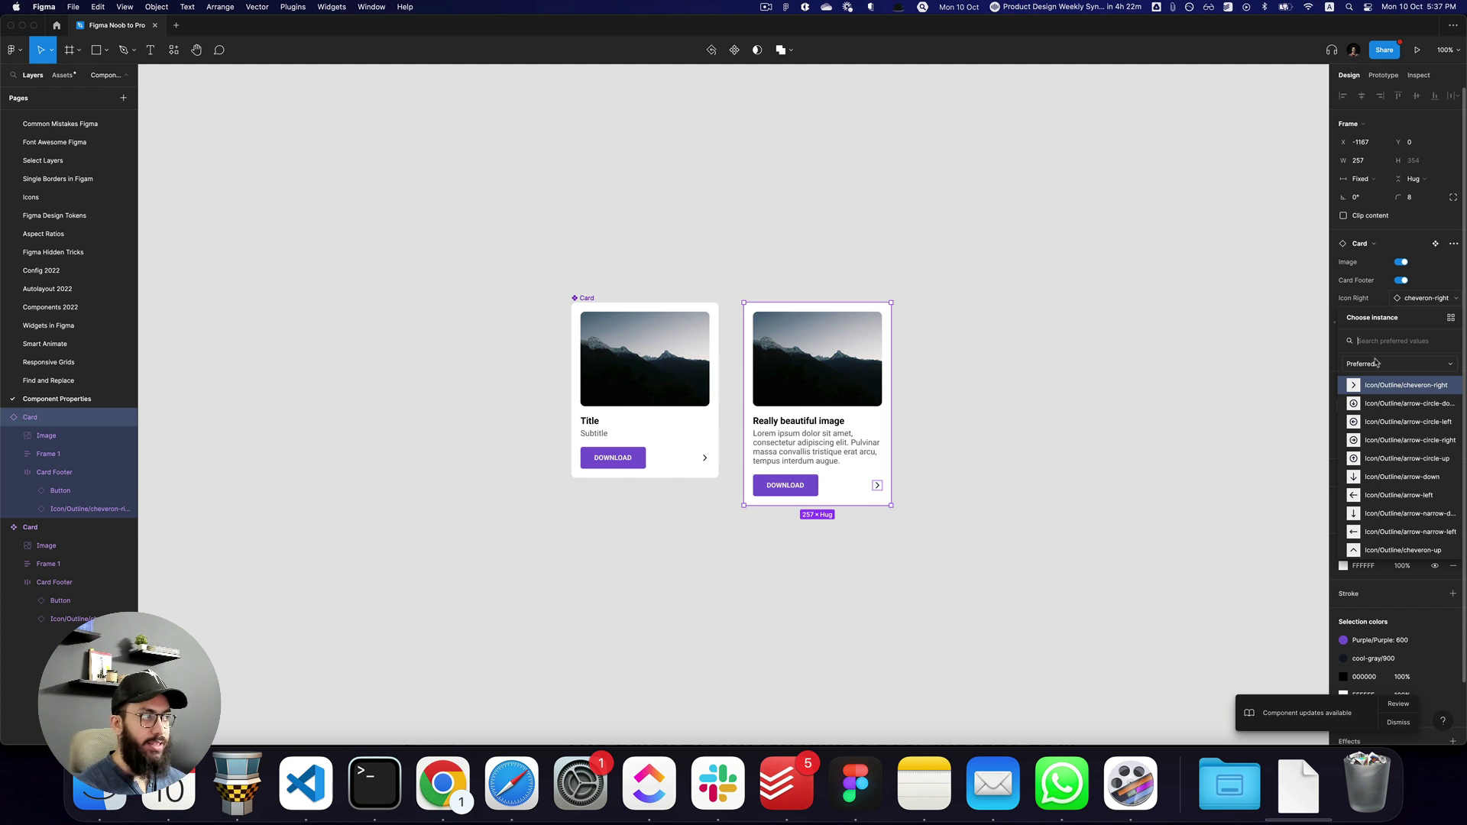
pyautogui.press('Escape')
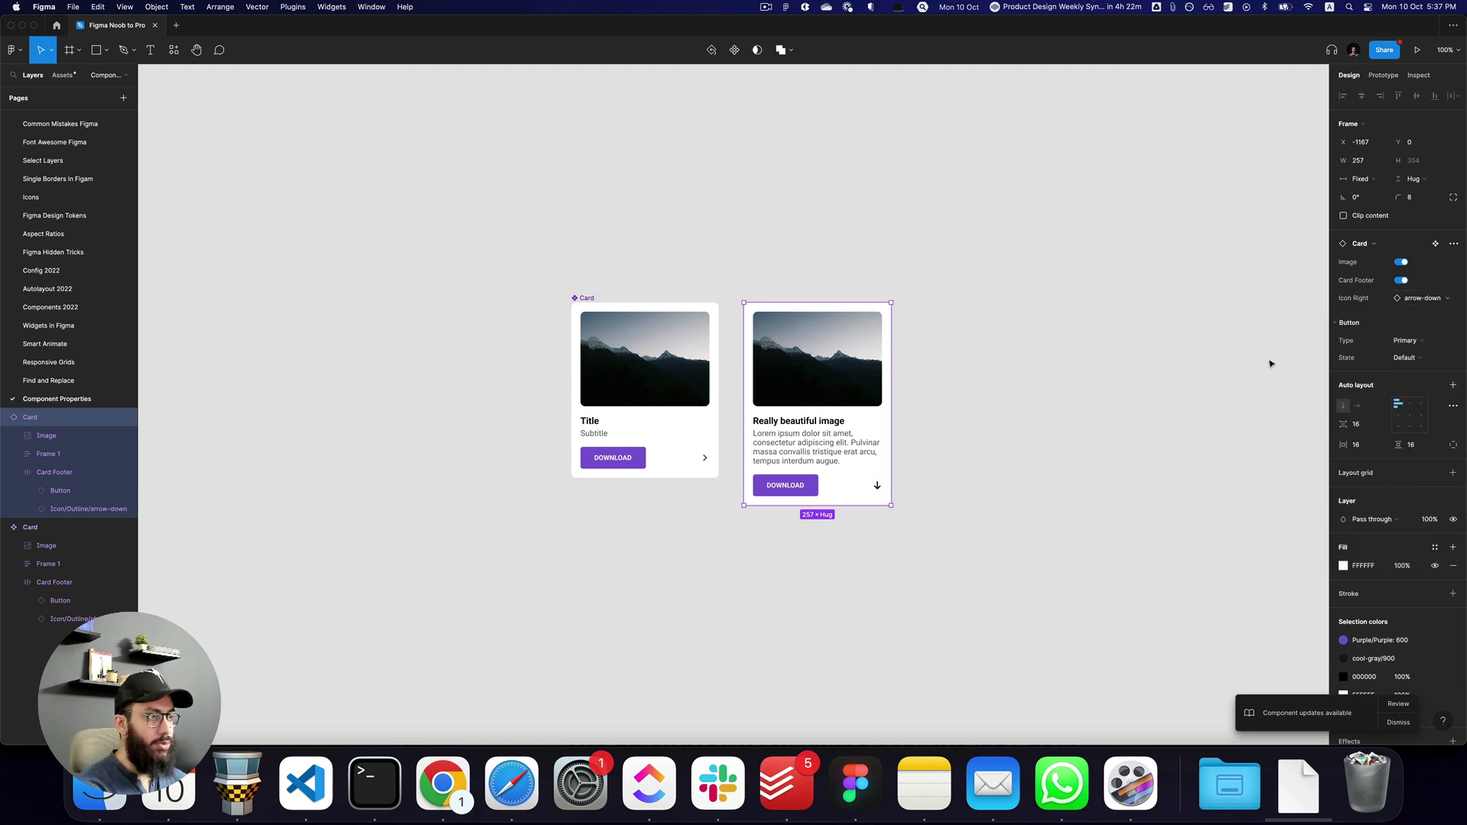
pyautogui.click(1421, 299)
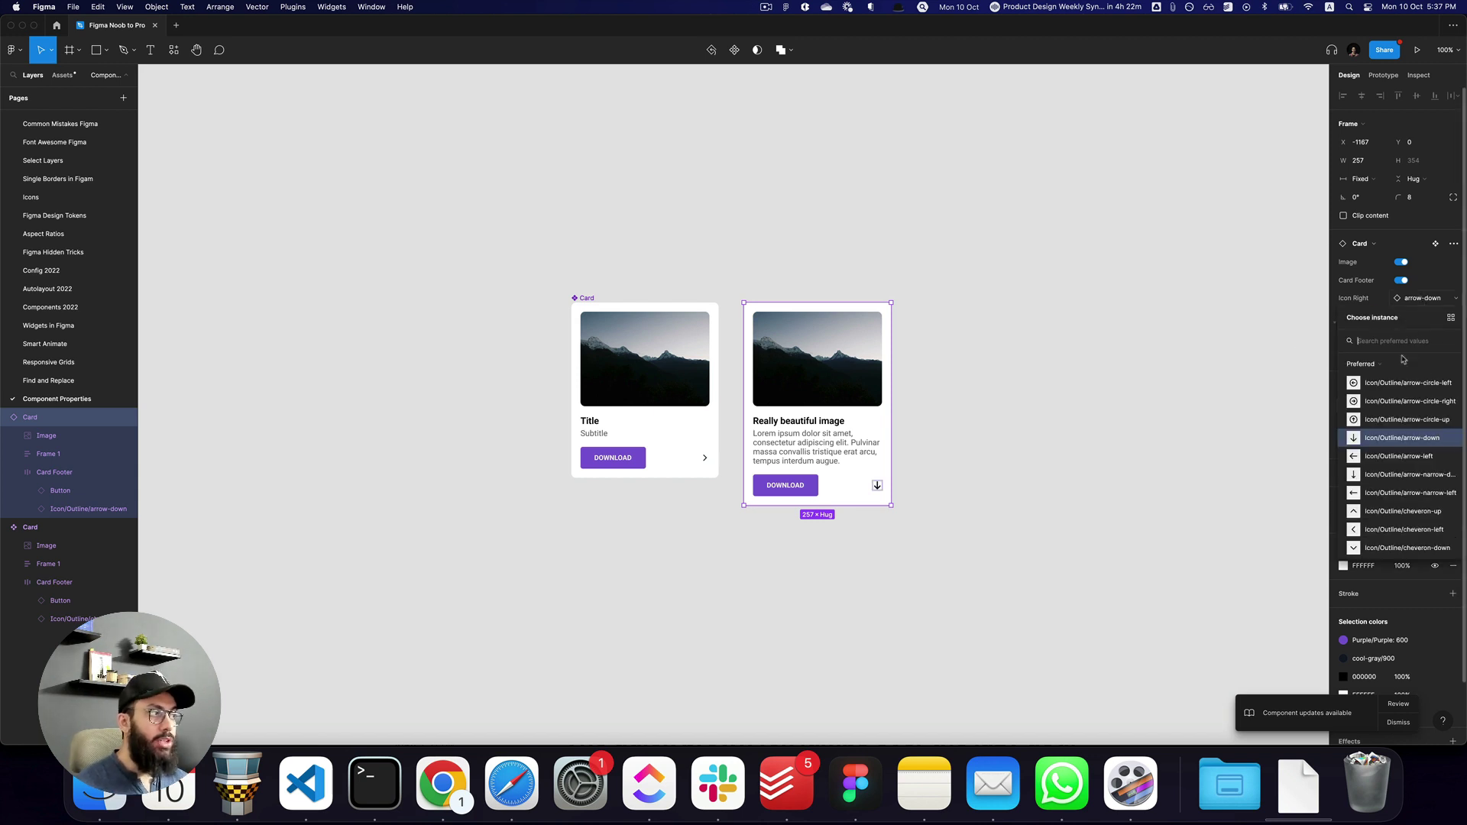
pyautogui.click(1363, 364)
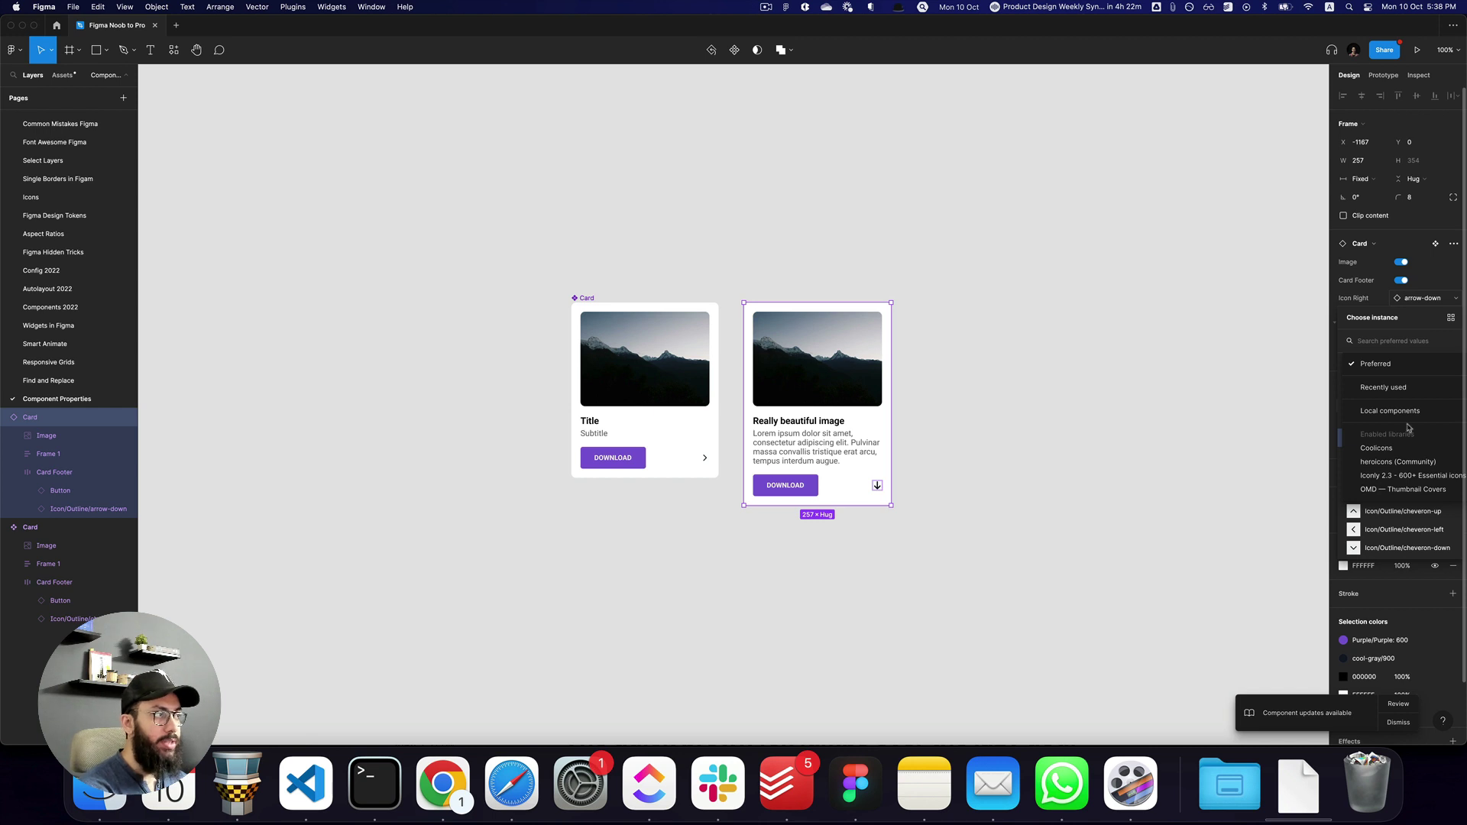
pyautogui.click(1399, 367)
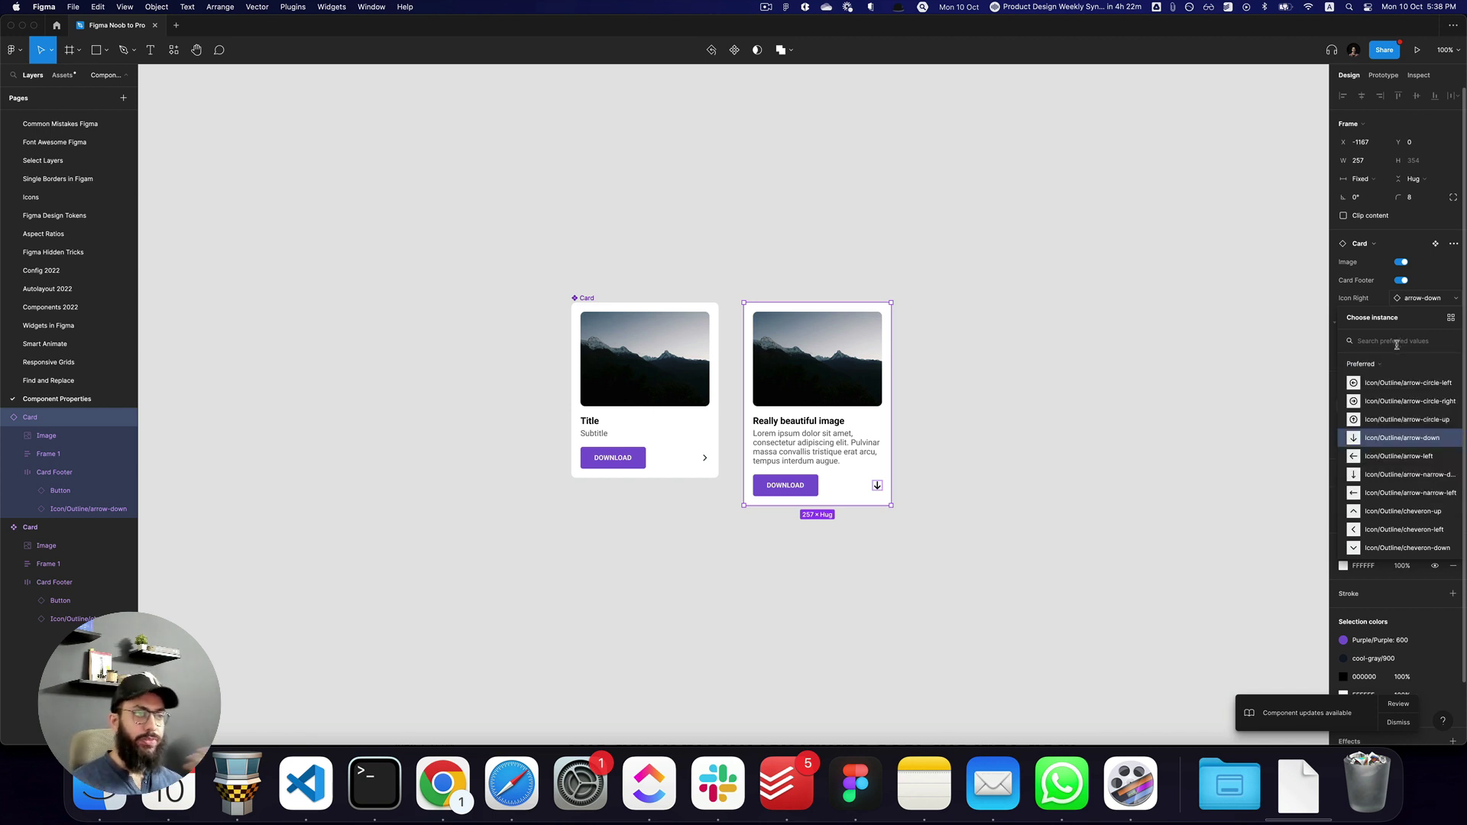
pyautogui.press('super')
pyautogui.press('super+z')
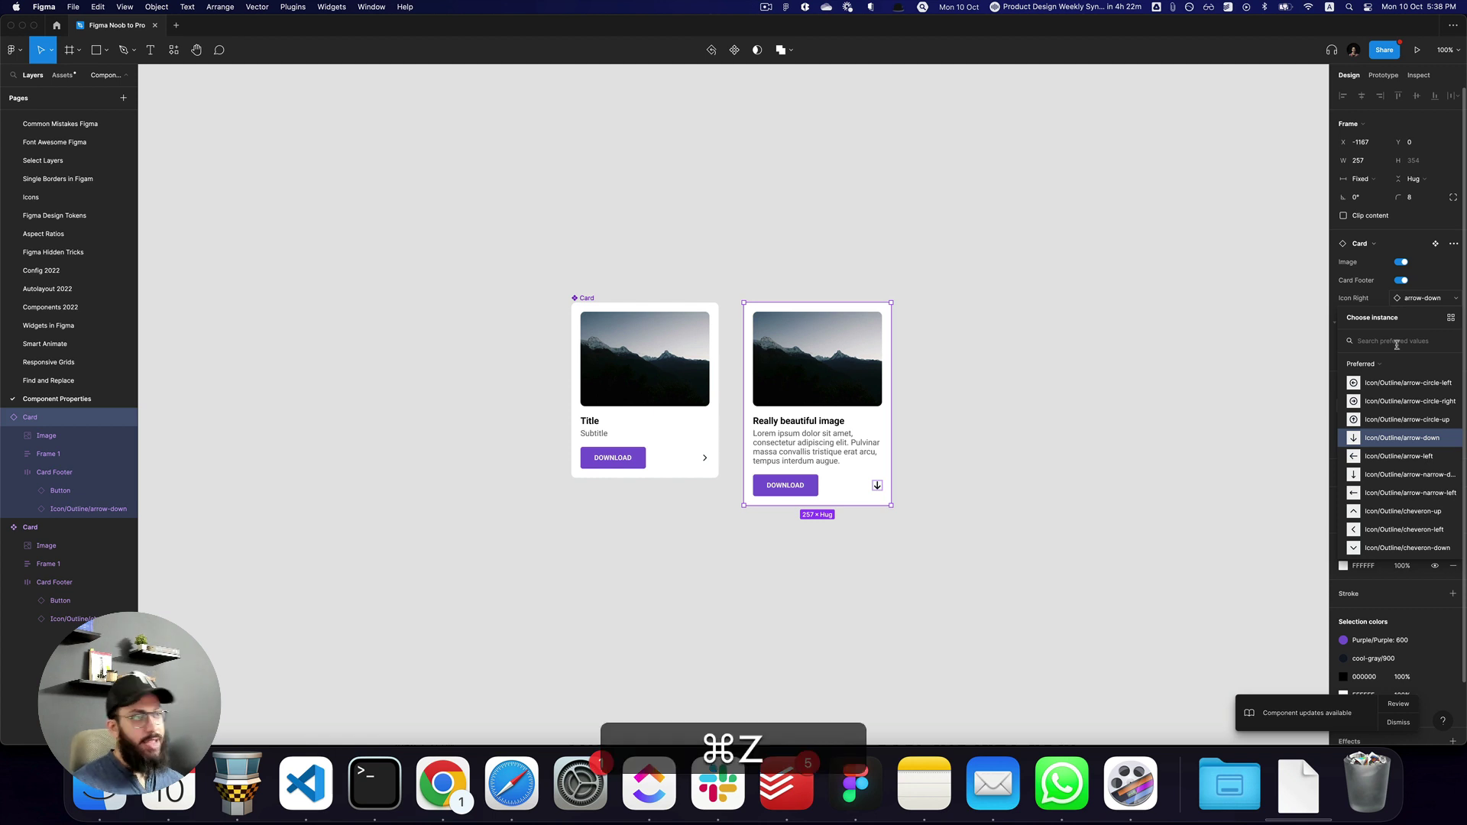
pyautogui.click(1027, 410)
pyautogui.scroll(-1, 840, 366)
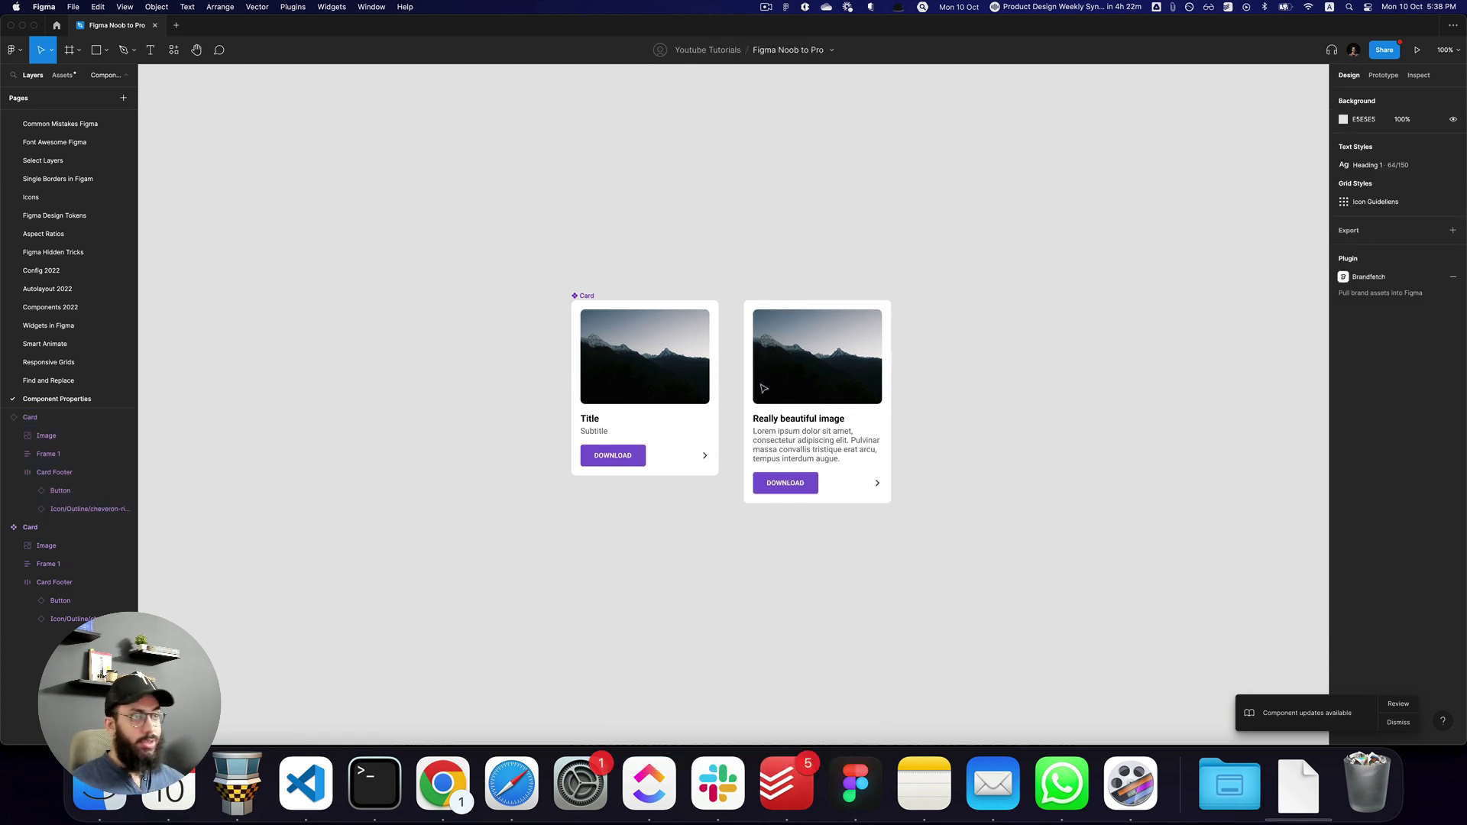
# Open the main card's component configuration to review its options, and inspect the empty rectangle layer in the card instance
pyautogui.click(582, 289)
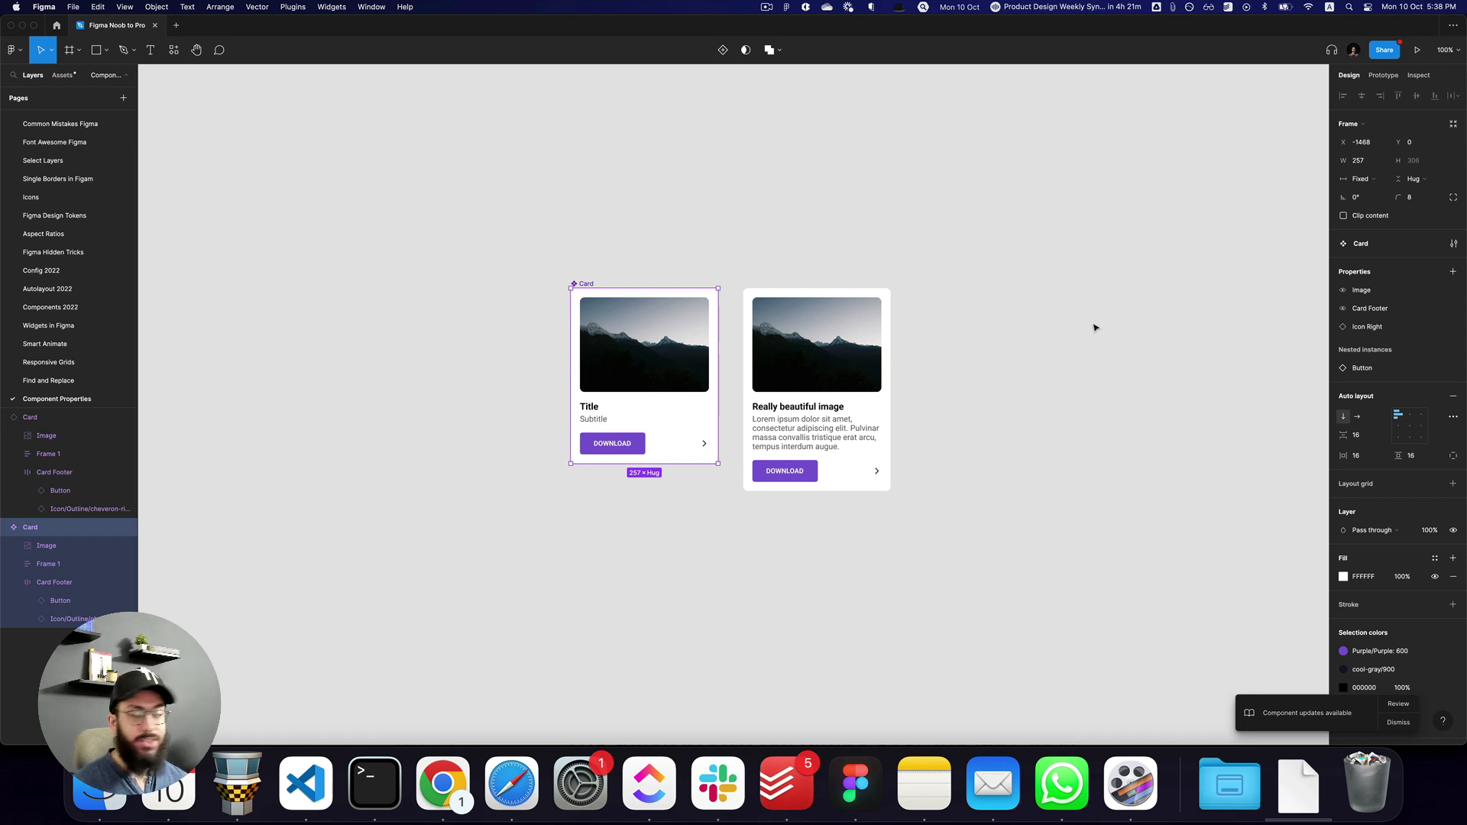
pyautogui.click(1454, 244)
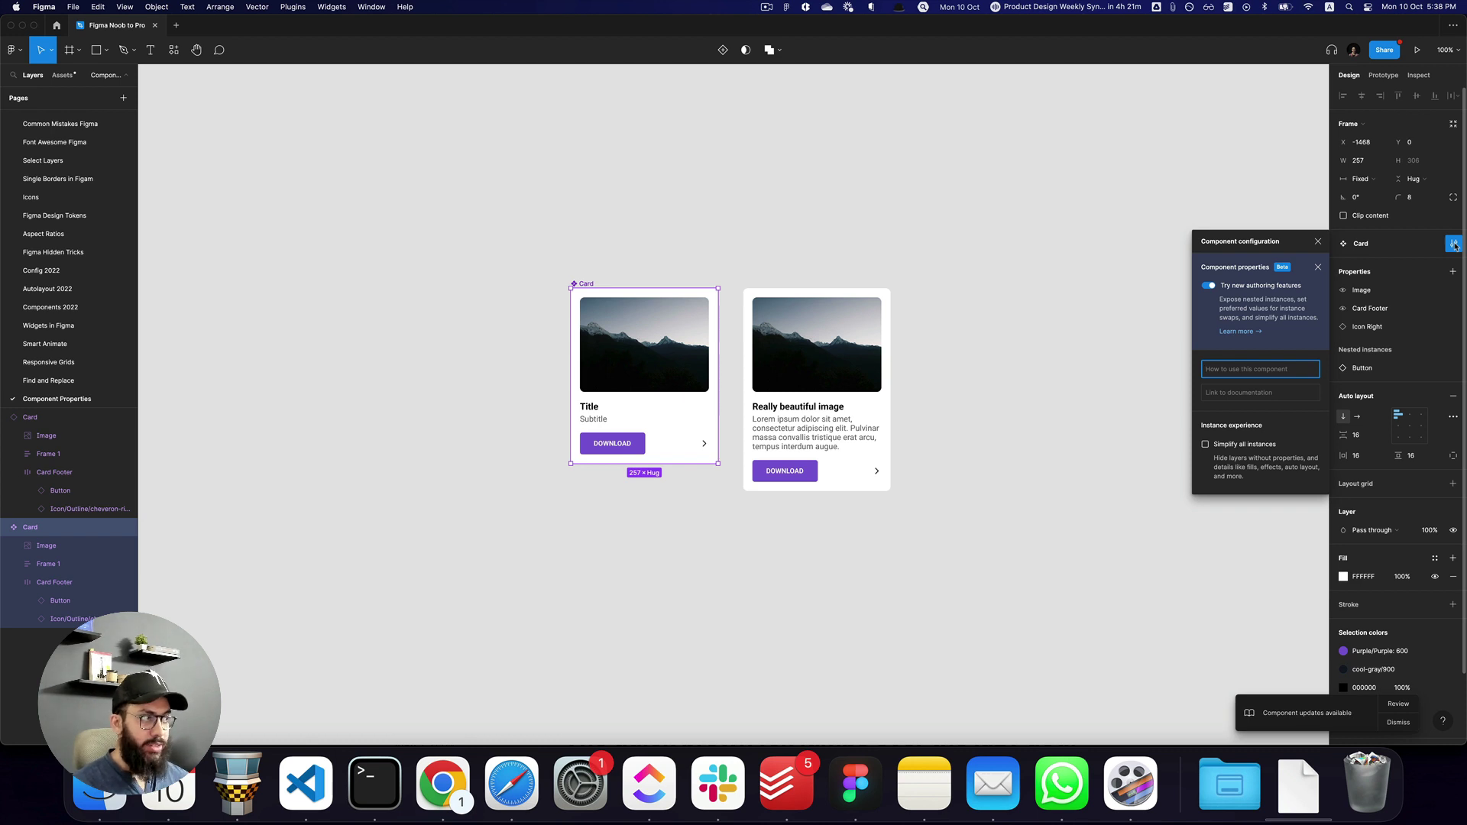
pyautogui.click(1454, 243)
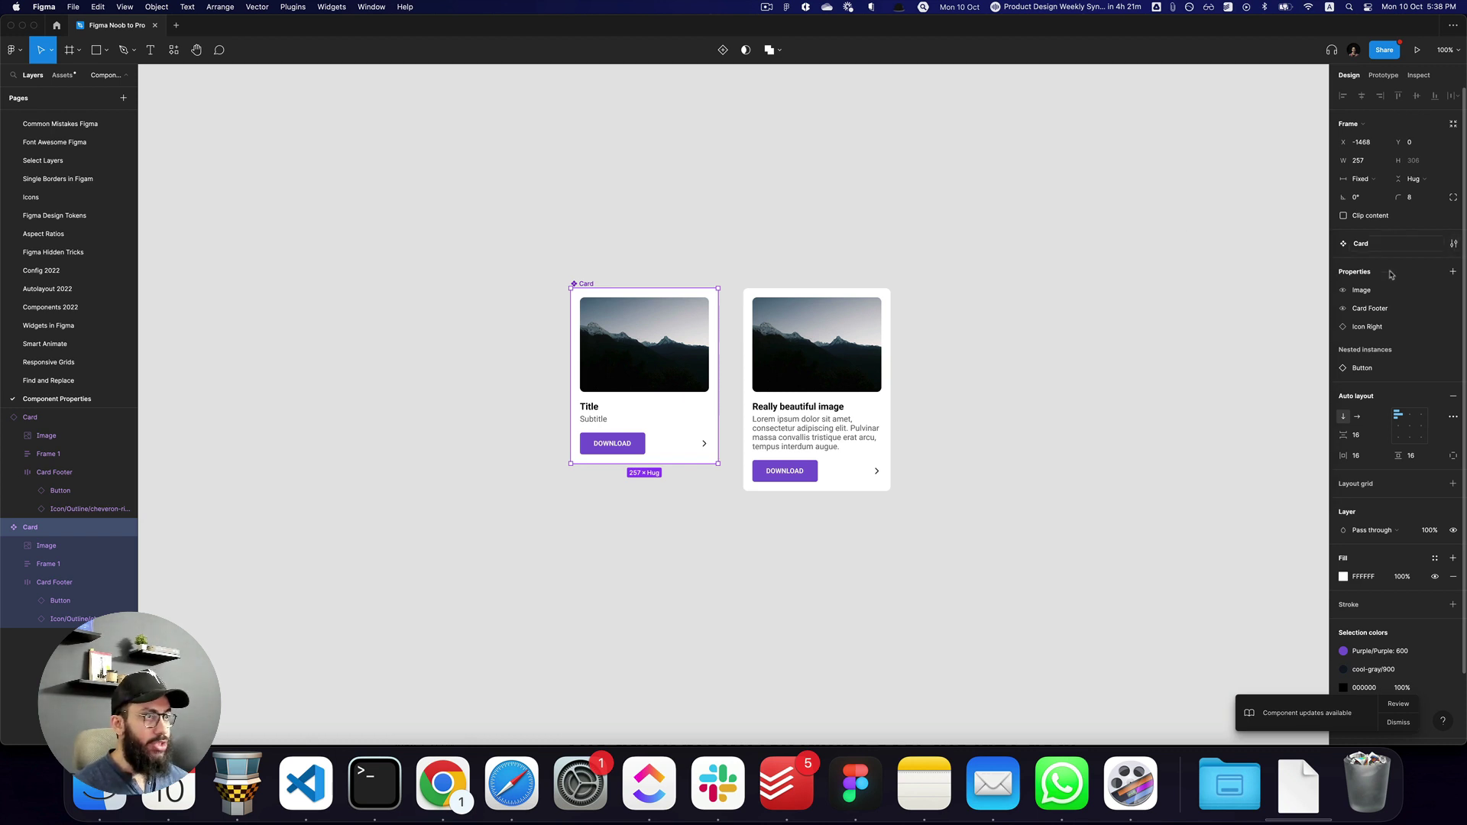
pyautogui.click(1454, 244)
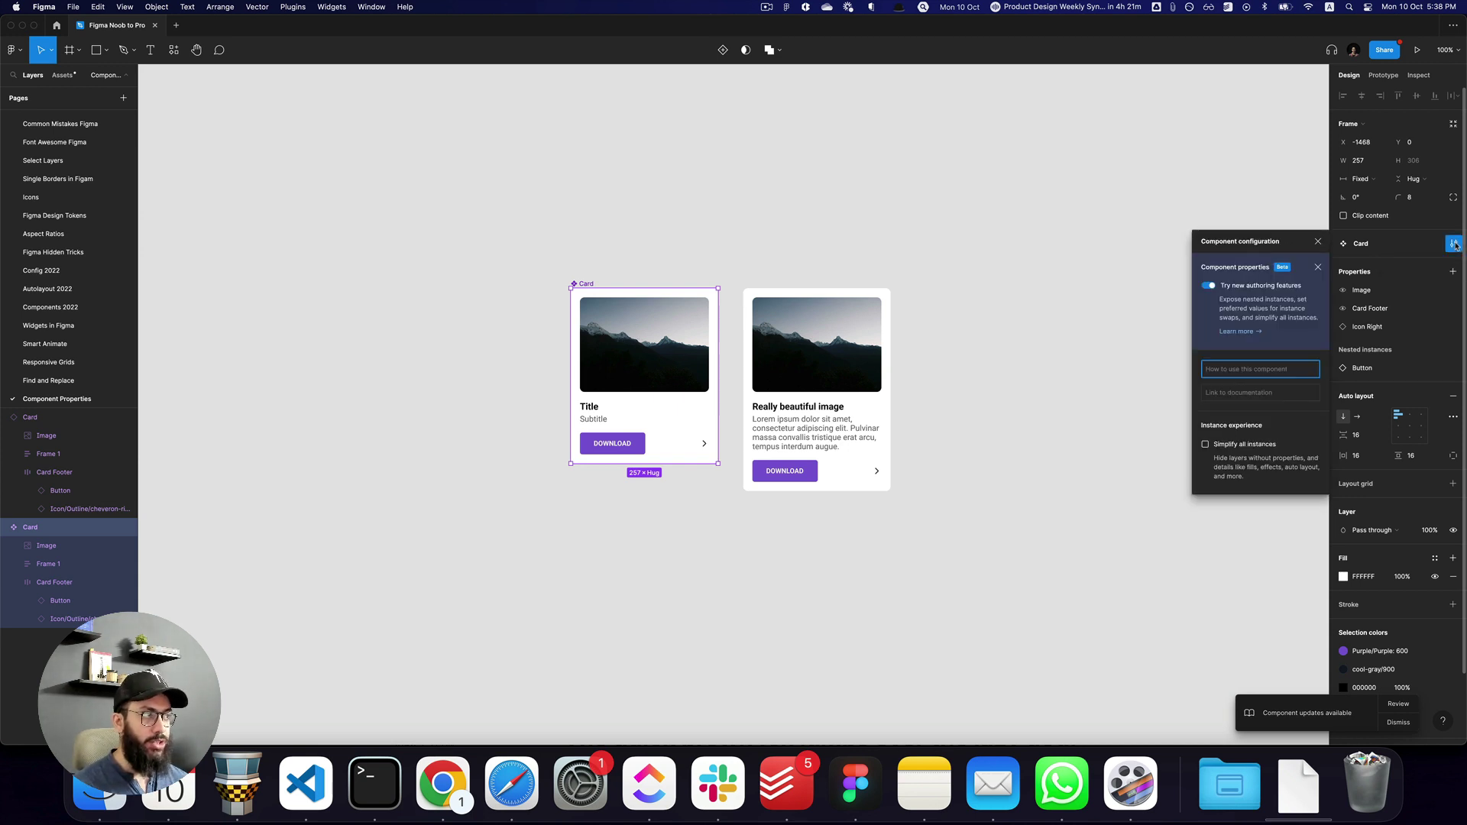
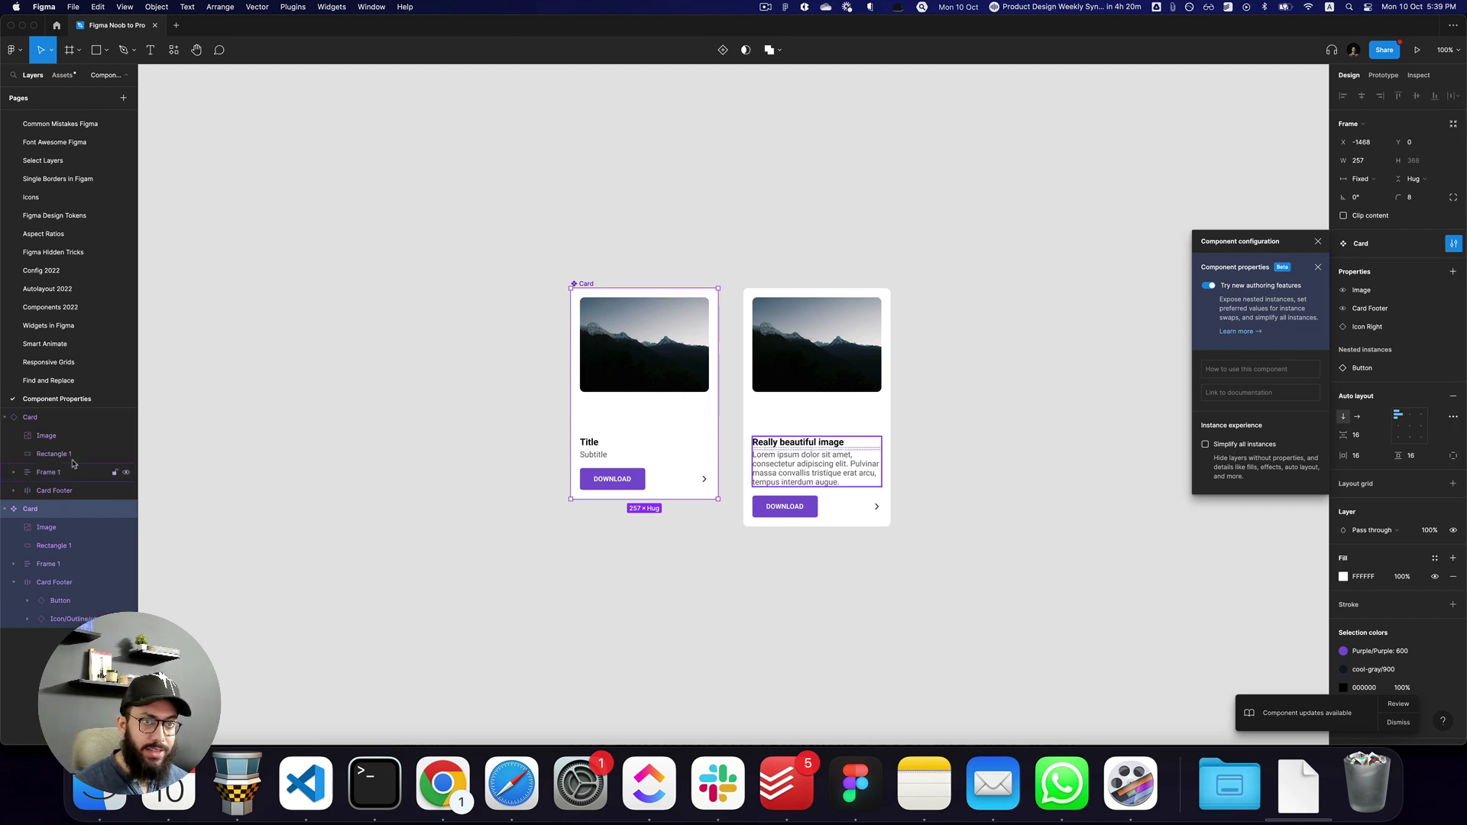
pyautogui.click(787, 418)
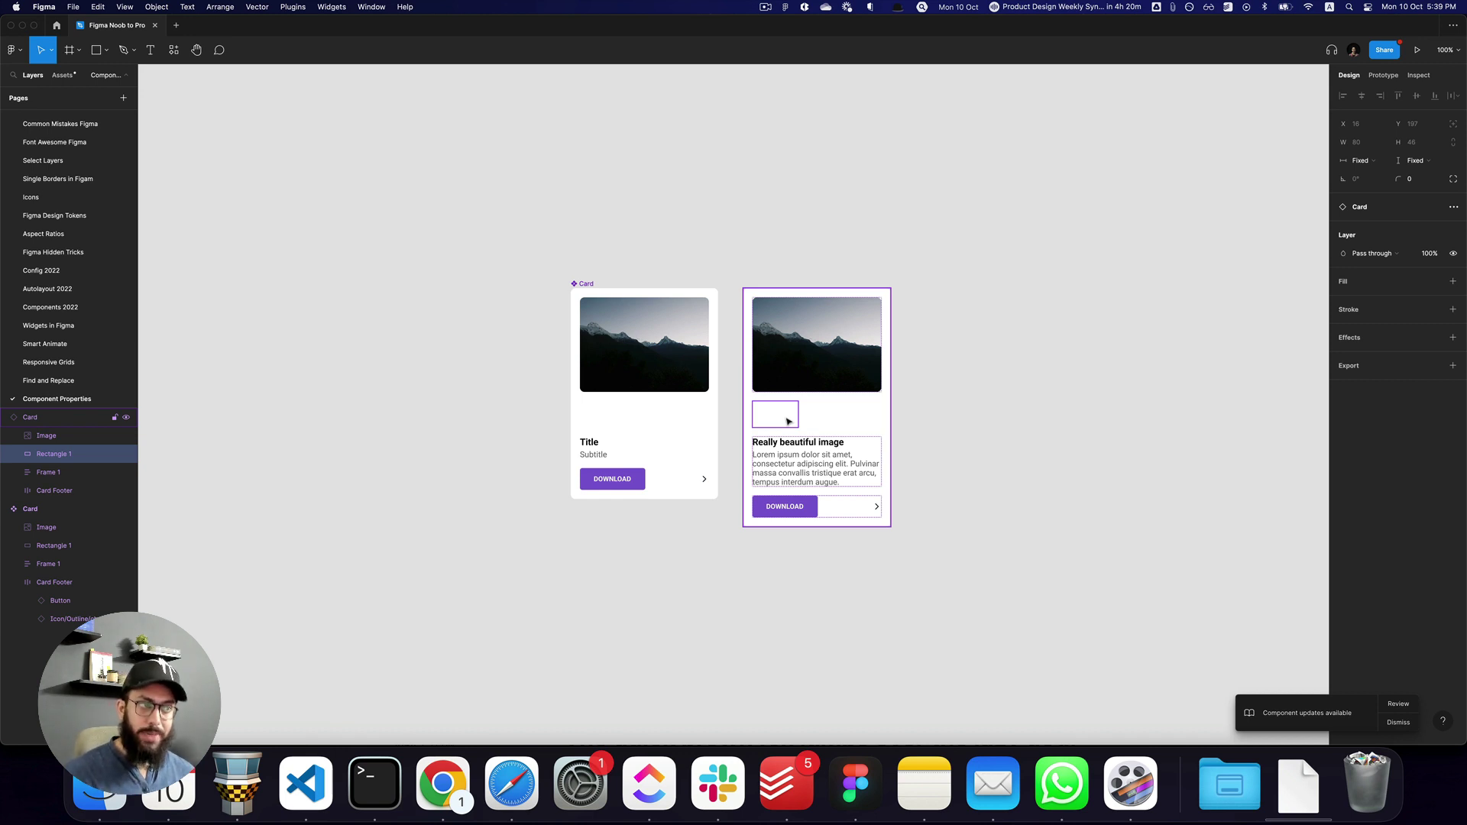
# Turn on Simplify all instances in the main card's component configuration
pyautogui.click(585, 283)
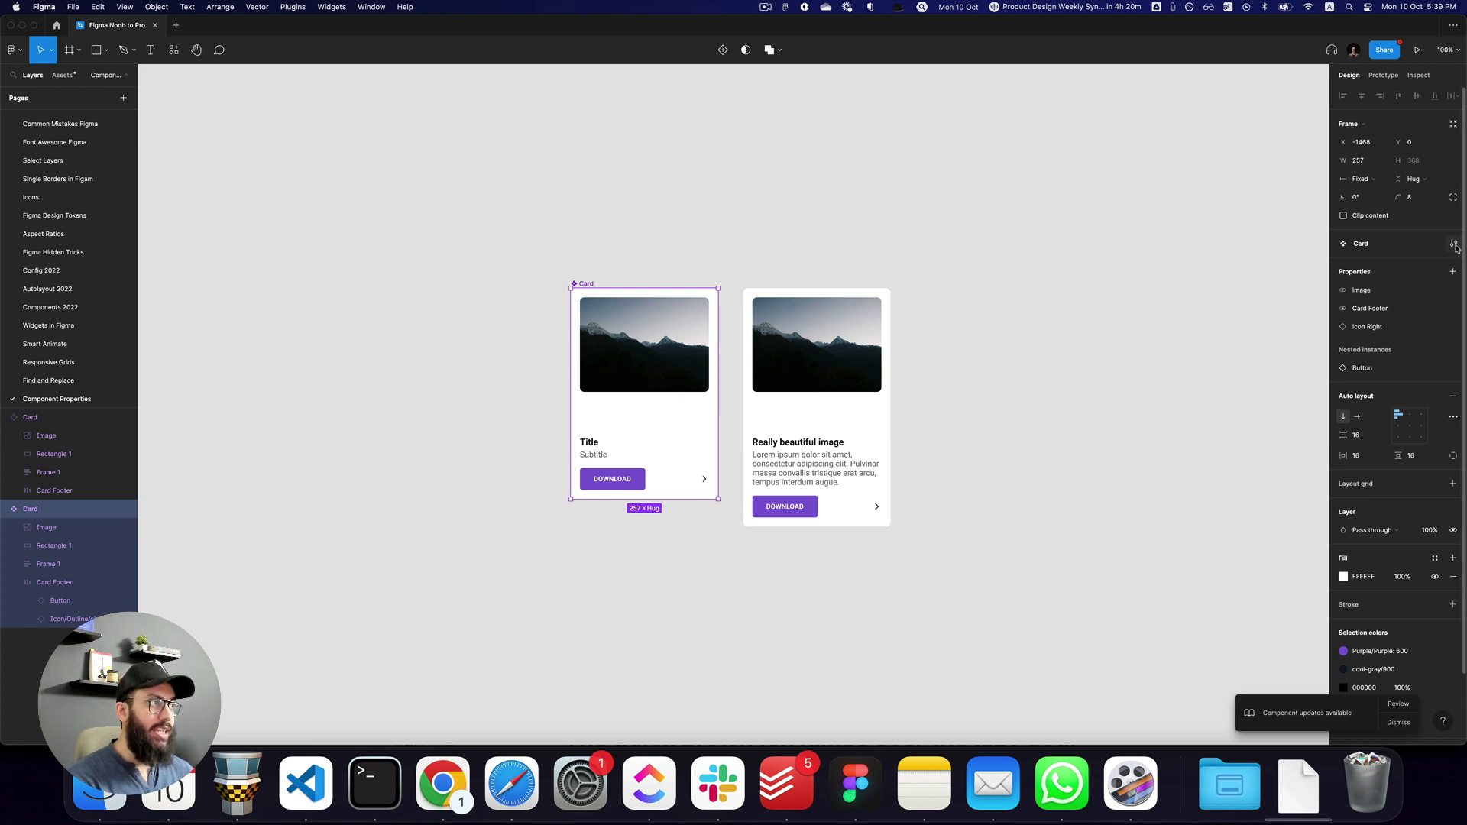
pyautogui.click(1454, 245)
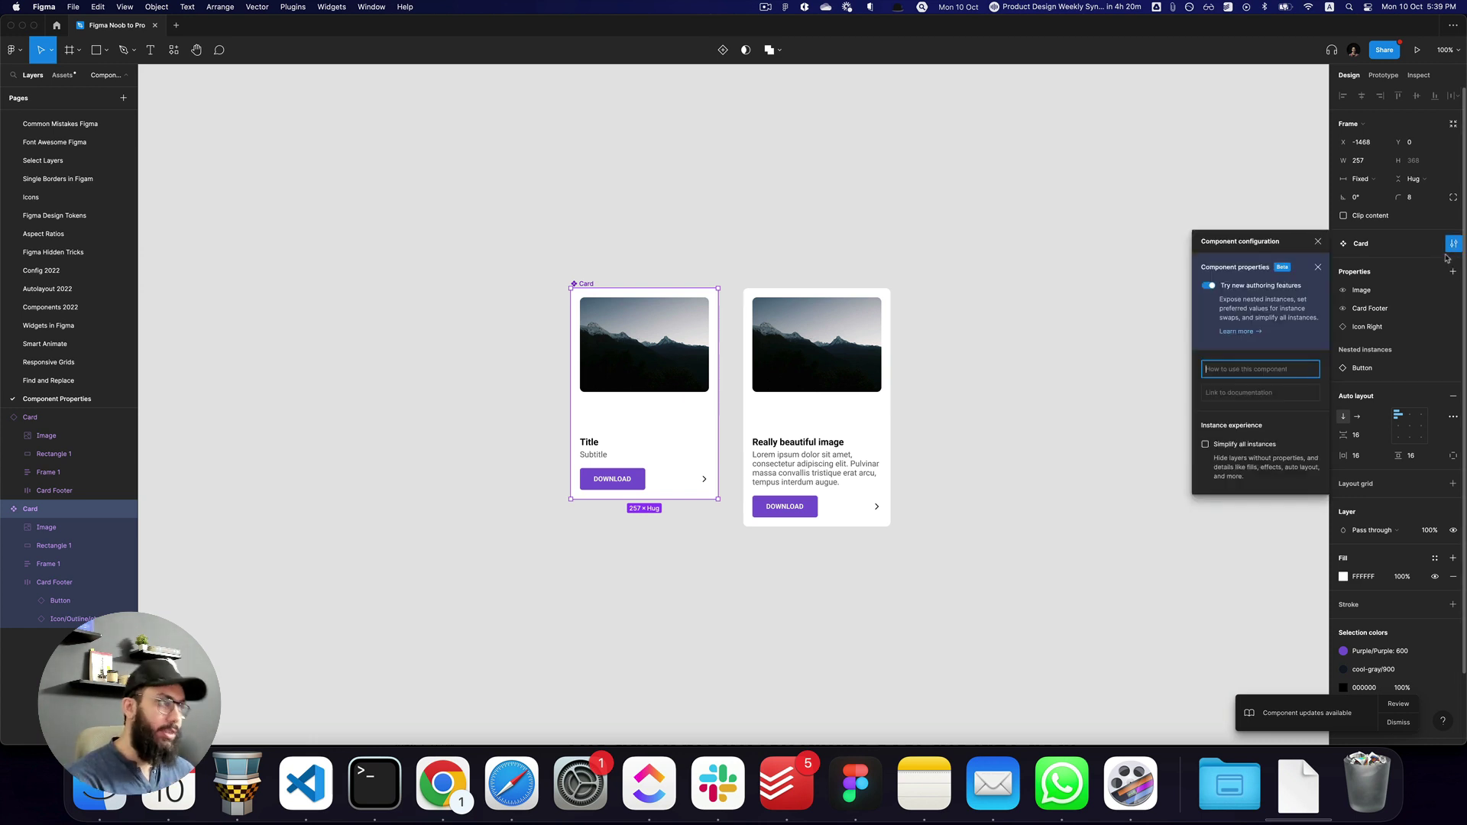
pyautogui.click(1239, 447)
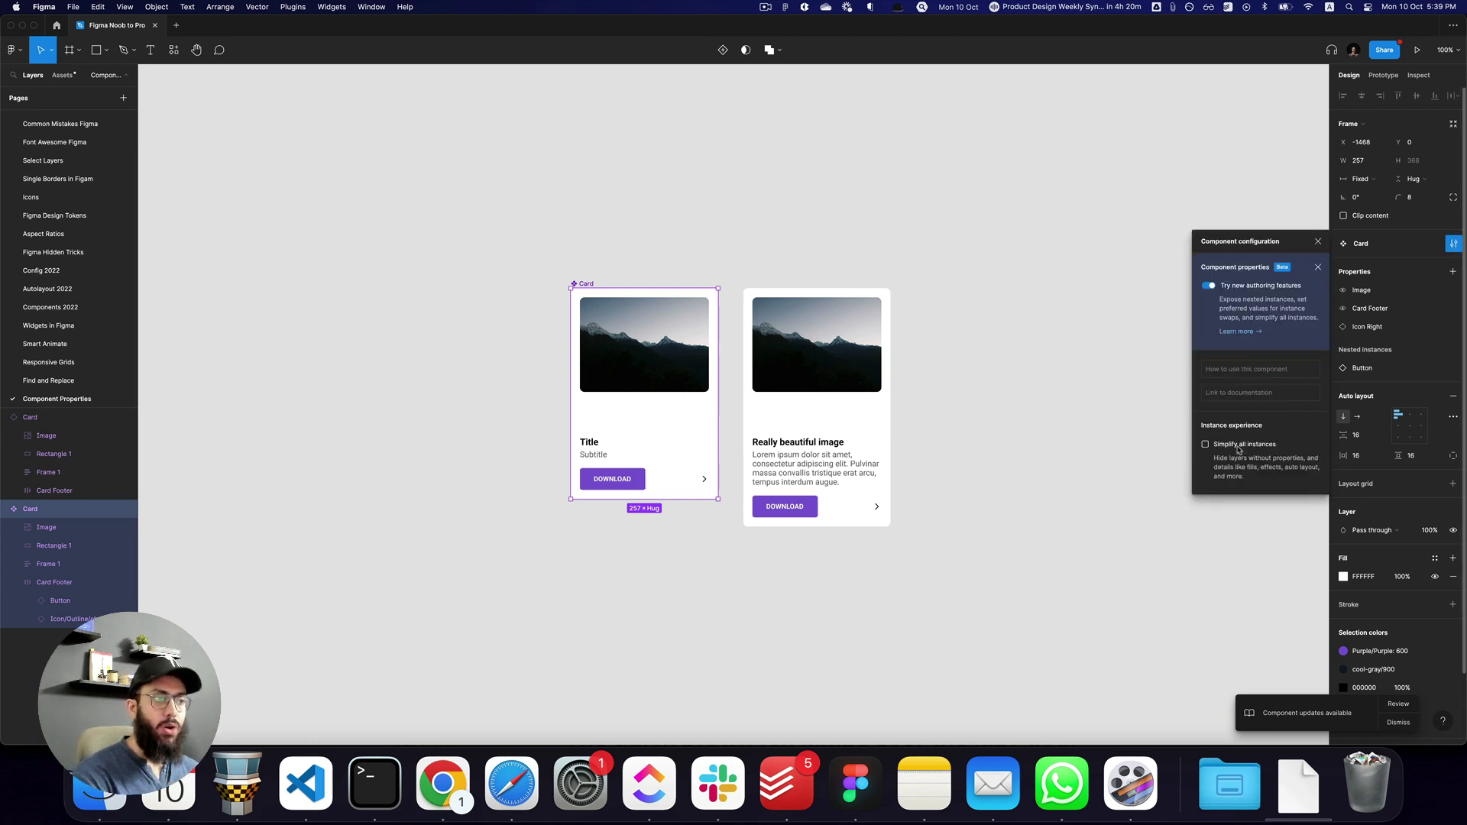
# Examine the card instance's layers and properties, checking Card Footer, Image and the title text, and compare them with the main card
pyautogui.click(886, 444)
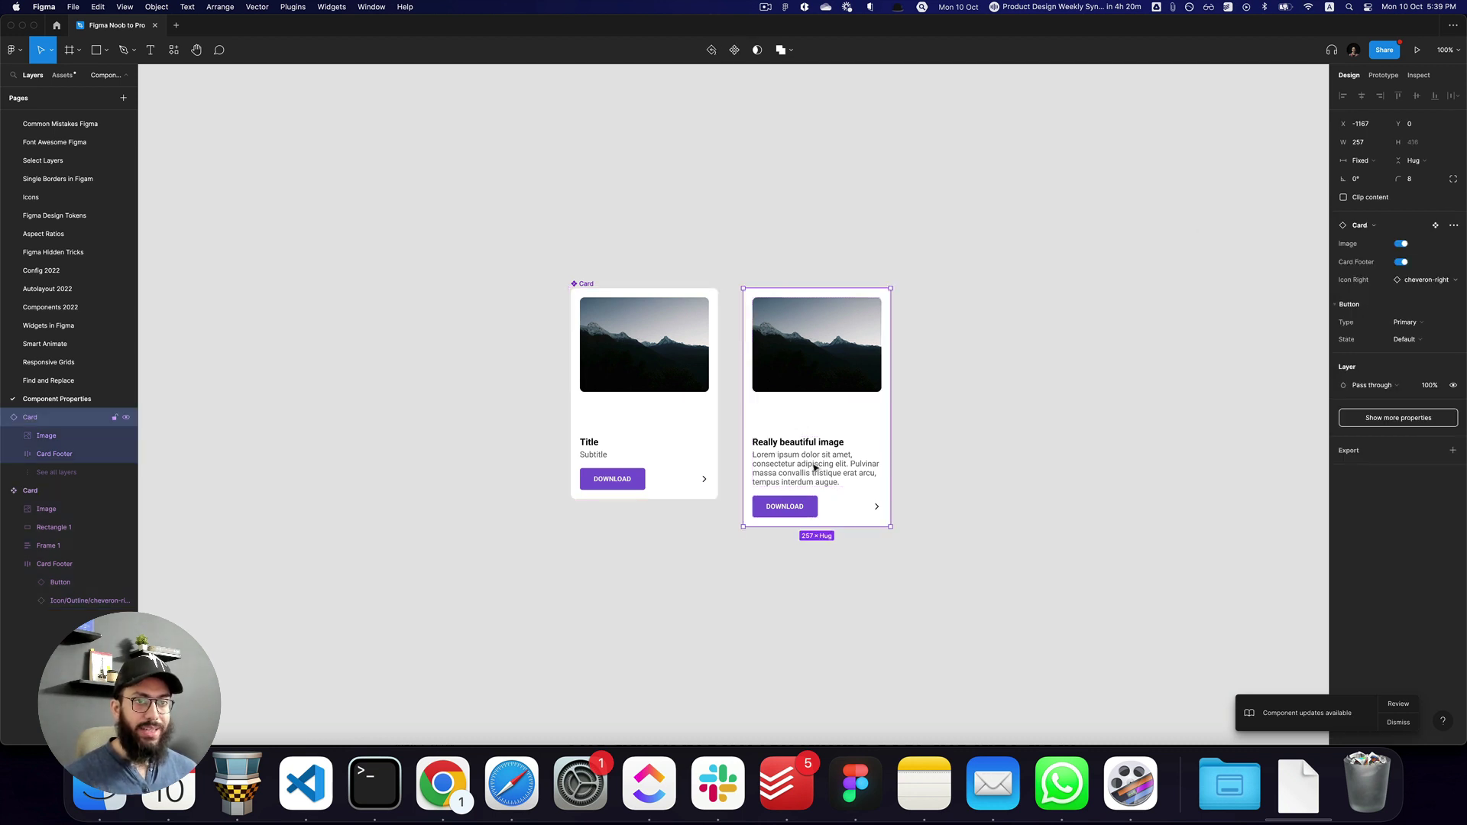
pyautogui.click(52, 456)
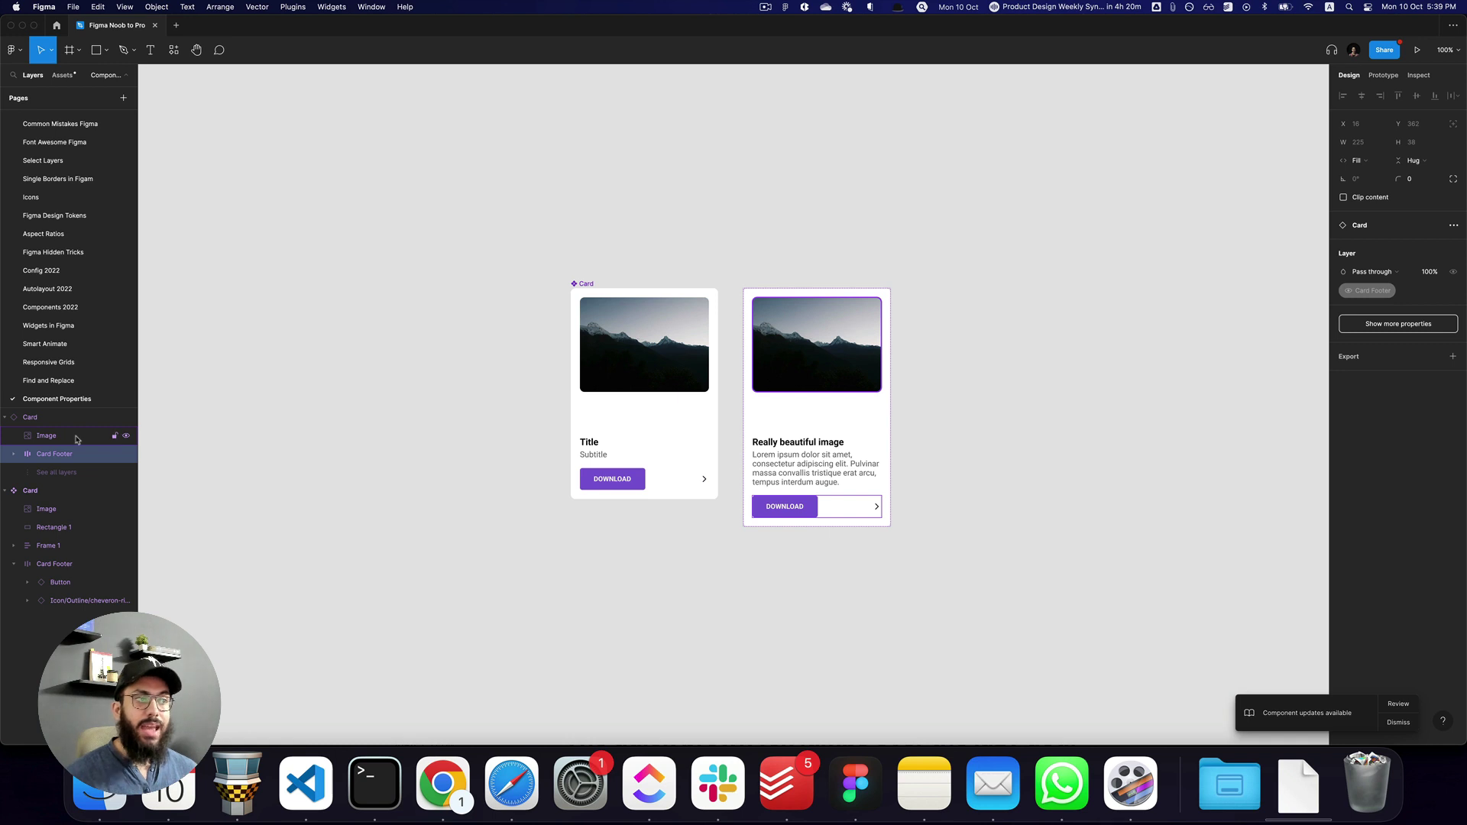
pyautogui.click(76, 438)
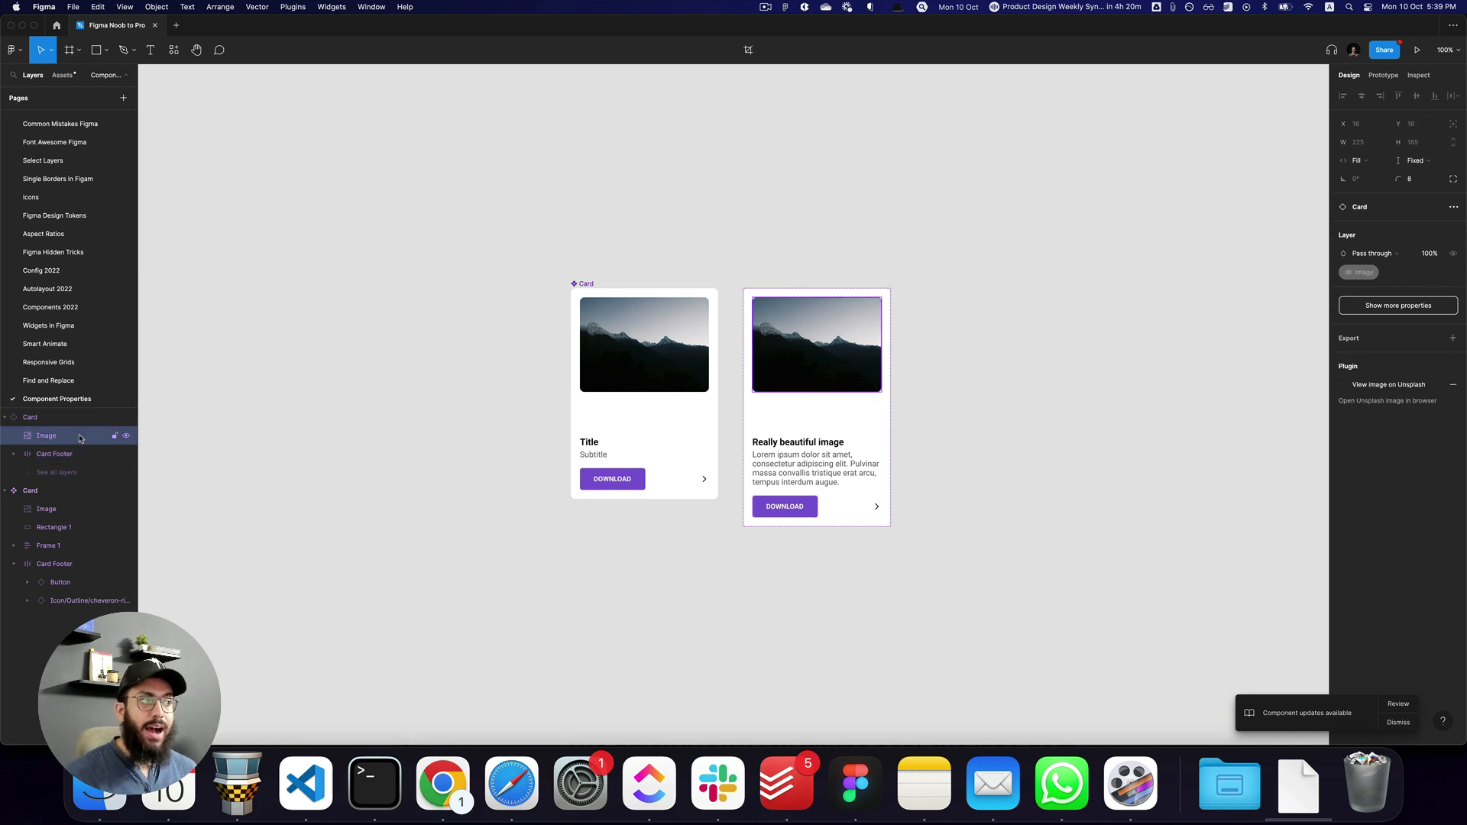
pyautogui.click(828, 450)
pyautogui.click(934, 433)
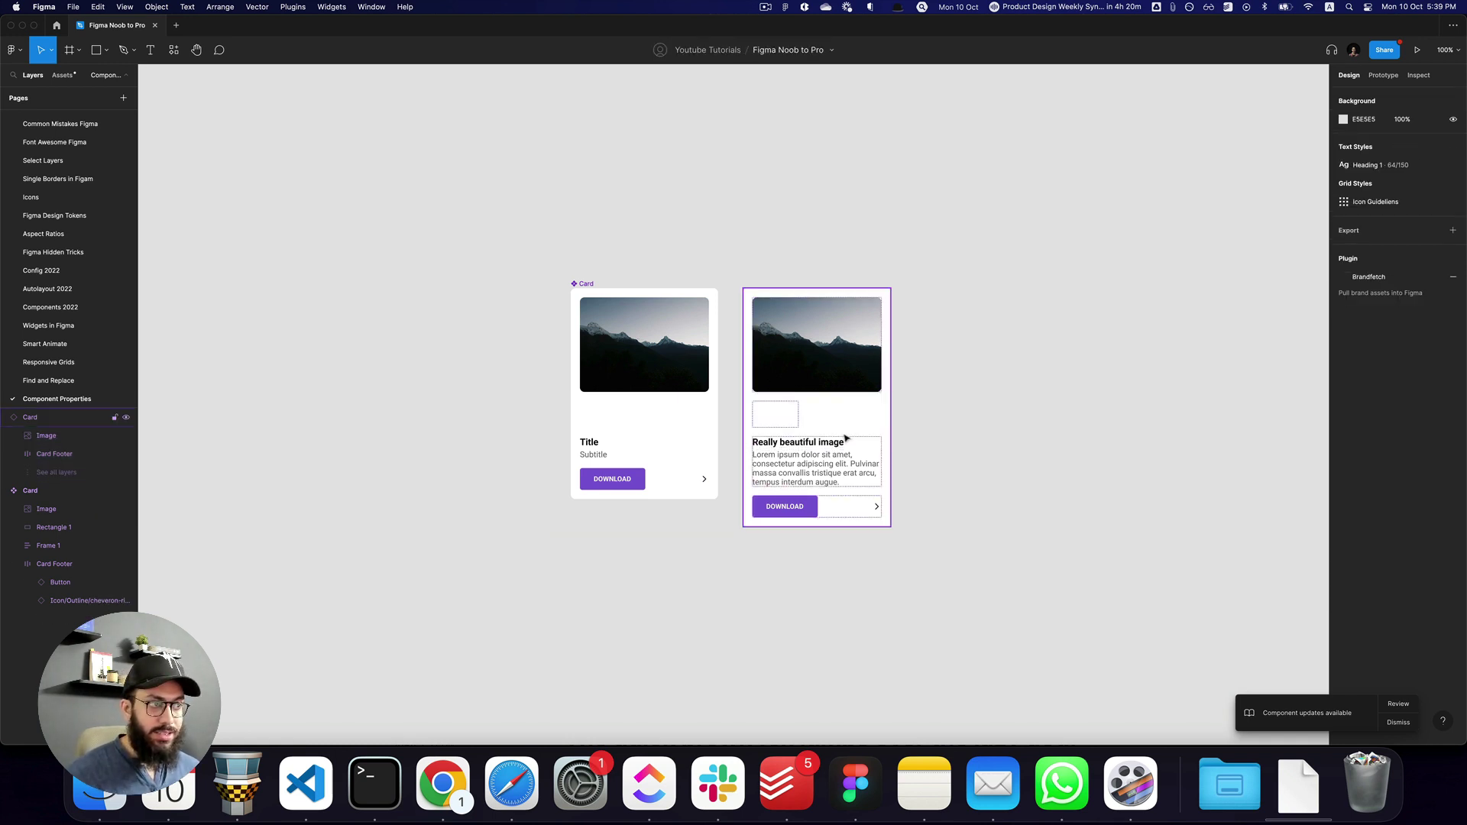
pyautogui.keyDown('super'); pyautogui.click(811, 453); pyautogui.keyUp('super')
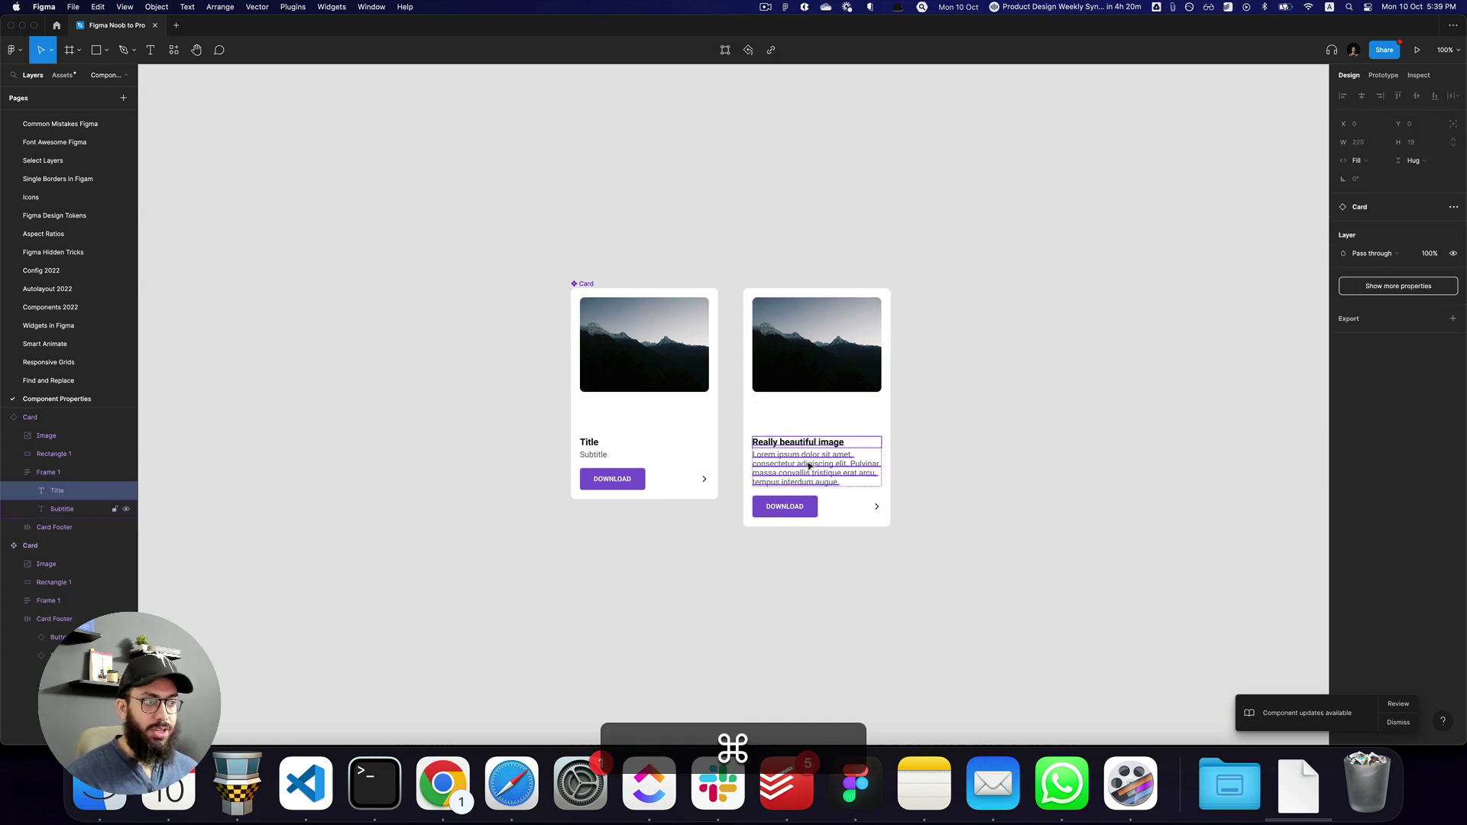
pyautogui.click(920, 433)
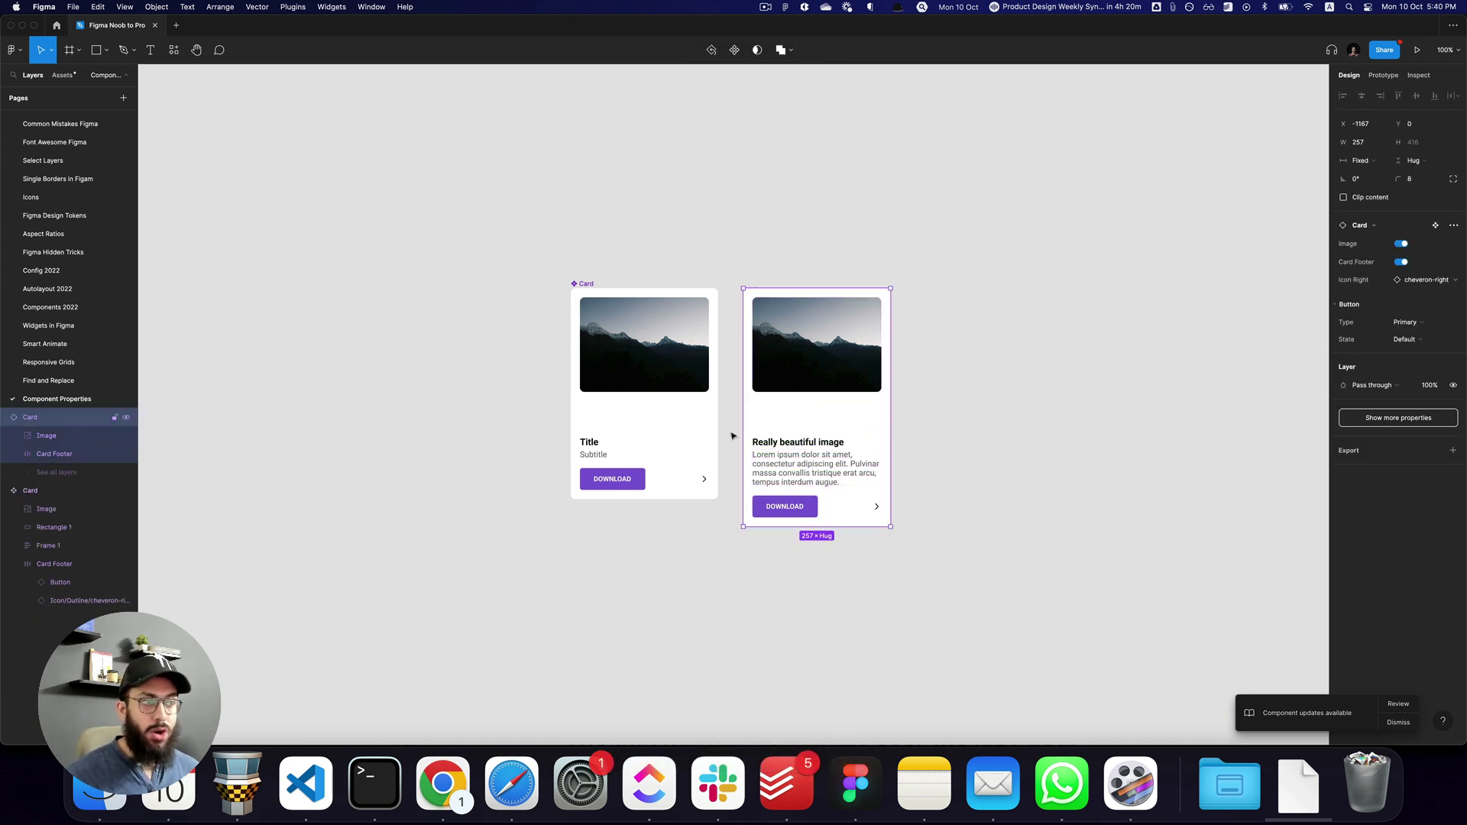
pyautogui.keyDown('super'); pyautogui.click(623, 422); pyautogui.keyUp('super')
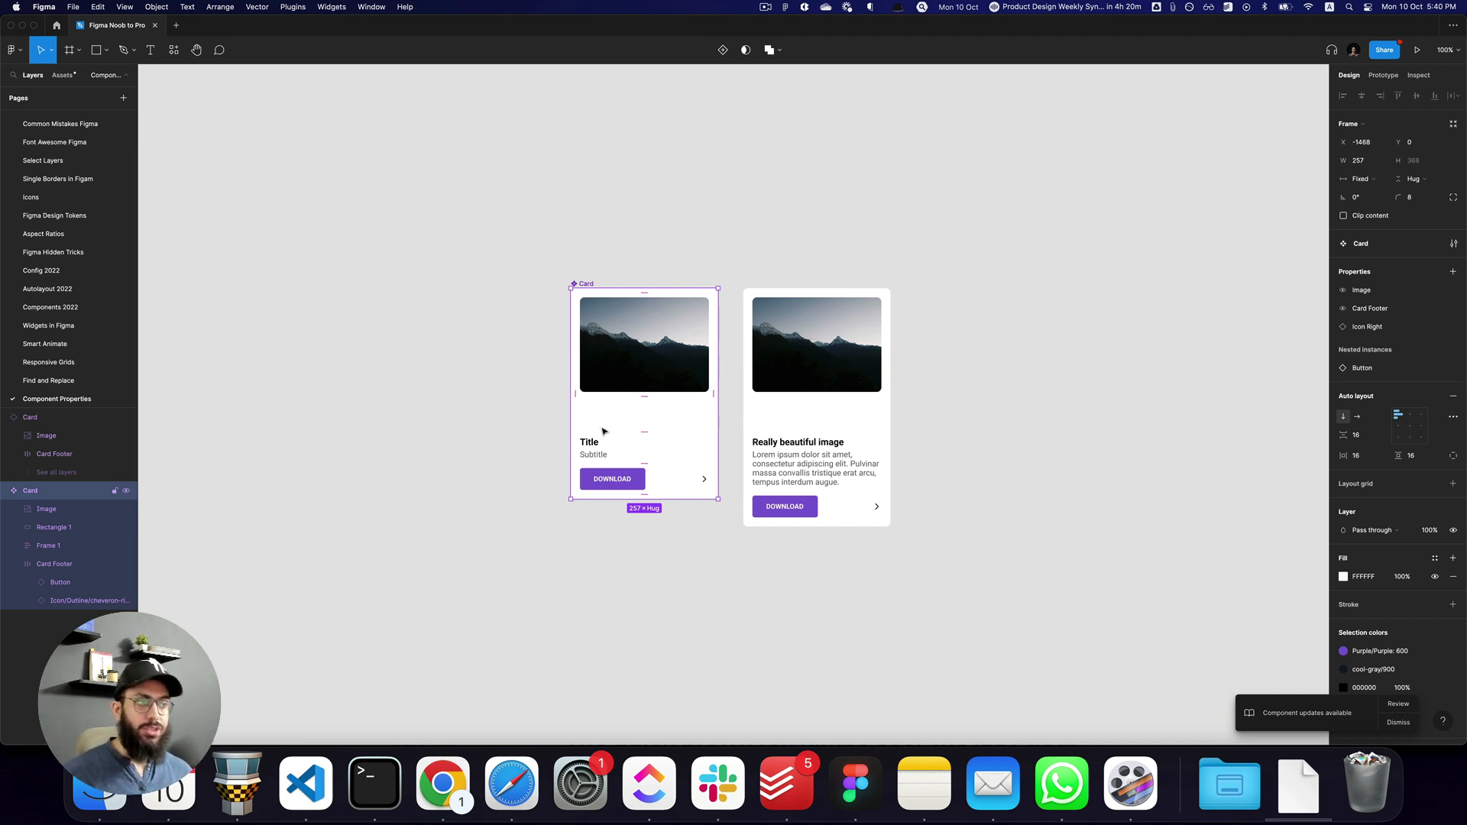
pyautogui.click(844, 433)
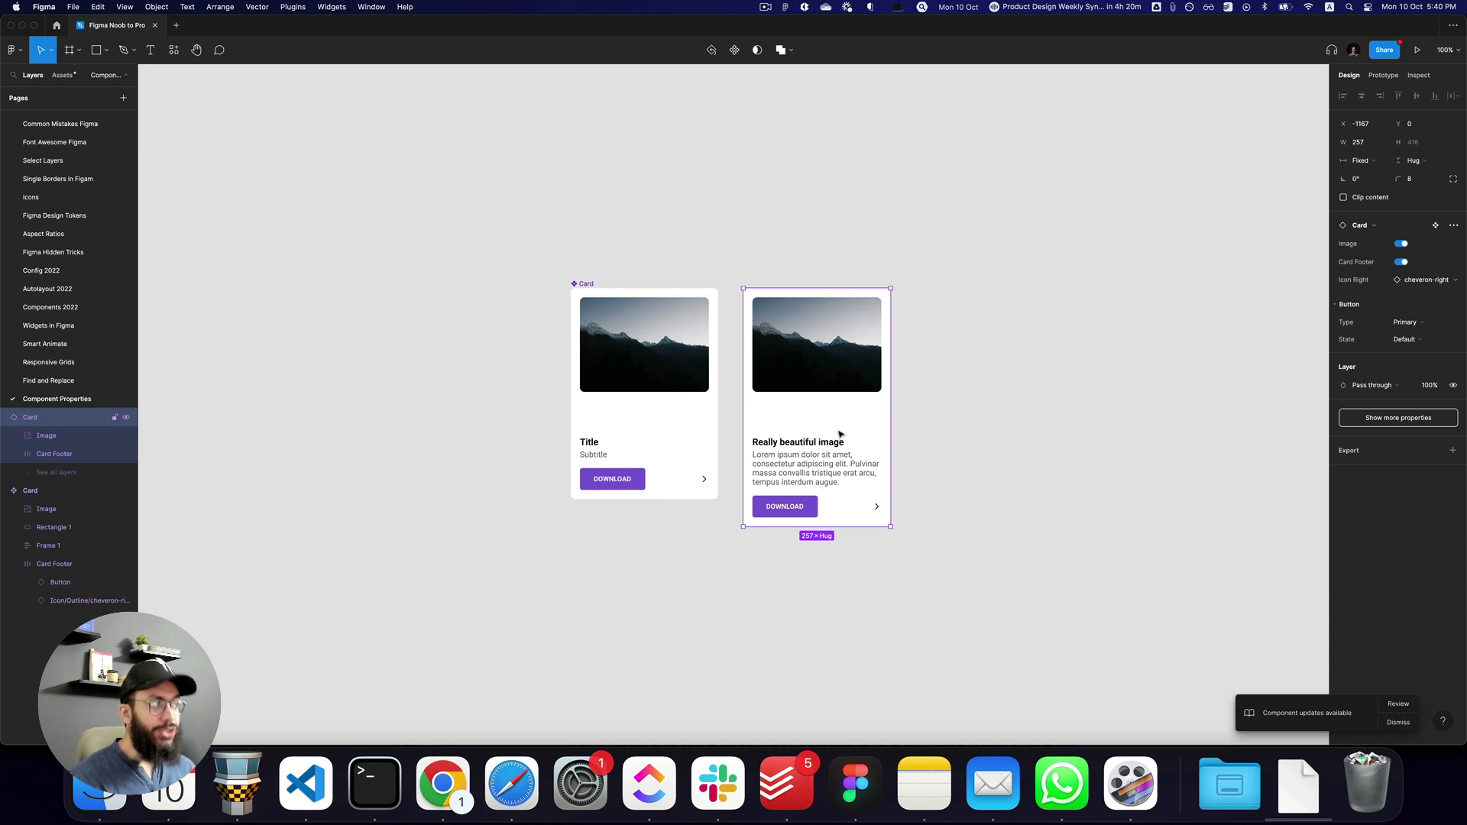